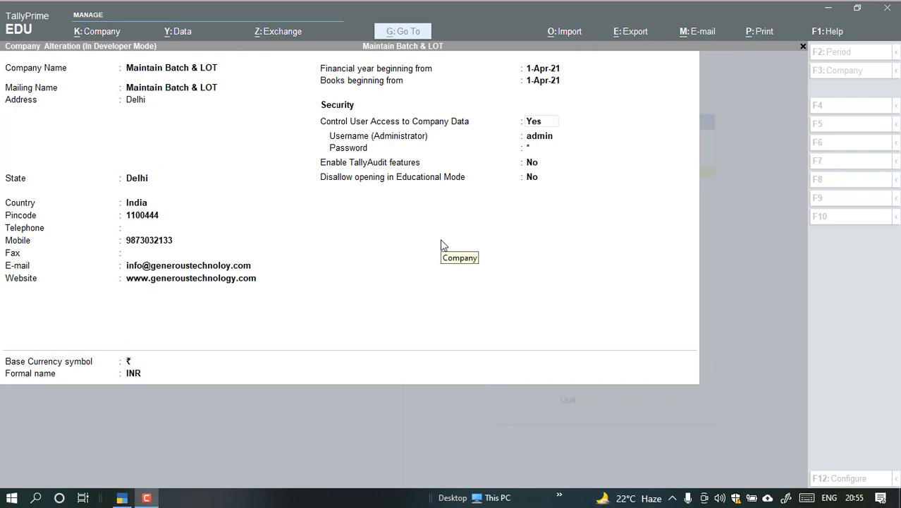
Go through the security and currency fields of the Maintain Batch & LOT company form and accept the existing details.
click(399, 263)
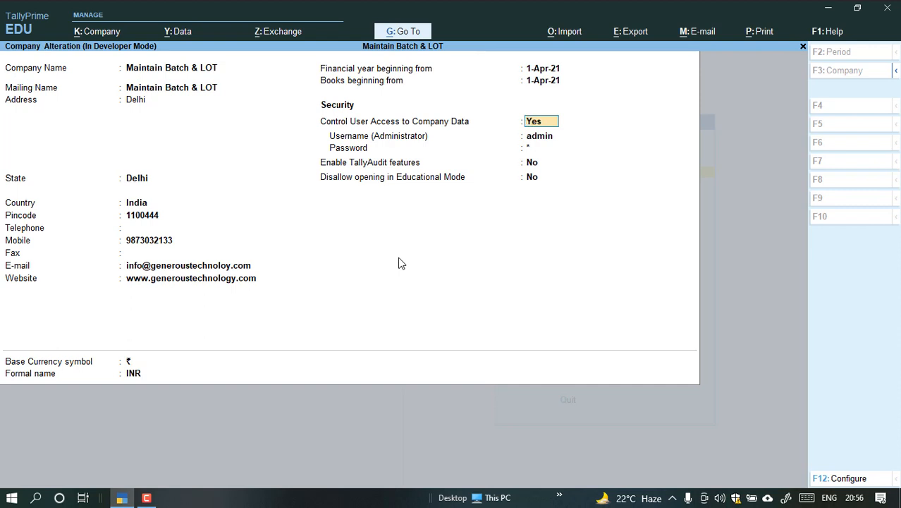
key(Return)
key(Return)
key(Return)
key(Return)
key(Return)
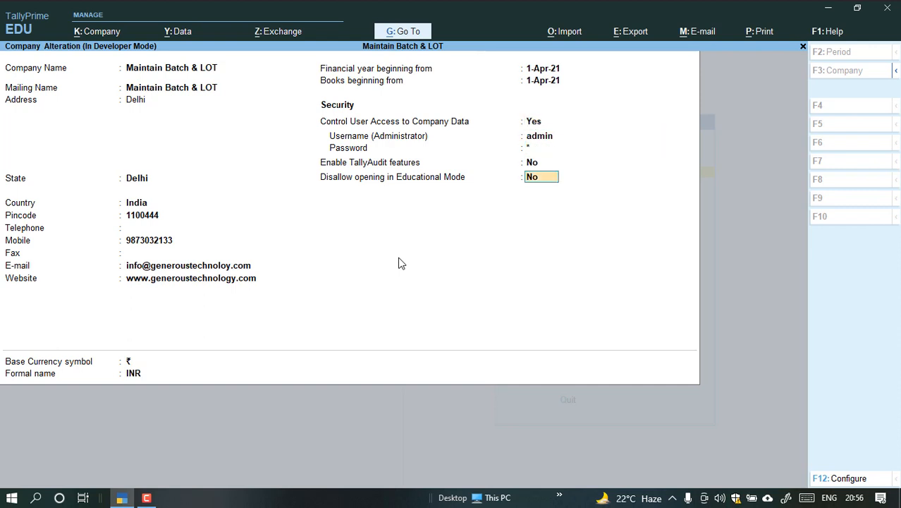
key(Return)
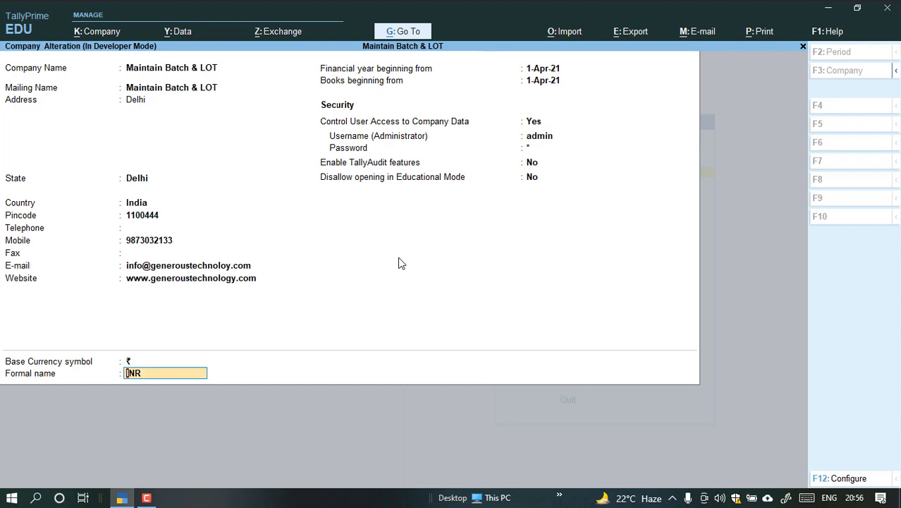
key(Return)
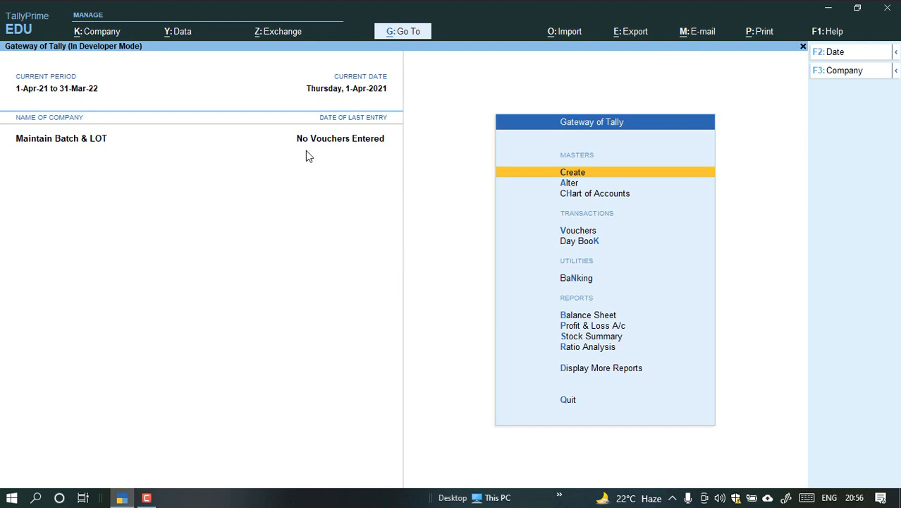
In the company features, keep Enable Batches and Maintain Expiry Date for Batches set to Yes and save.
click(97, 32)
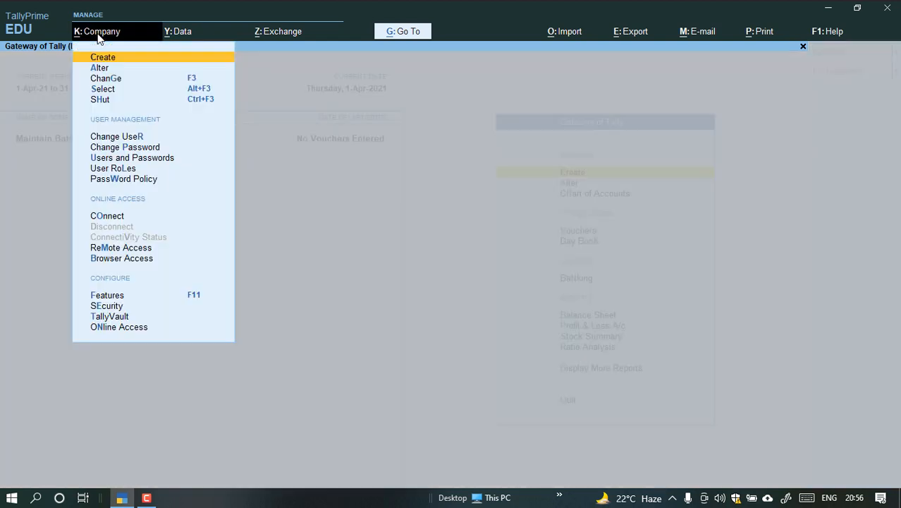
click(131, 298)
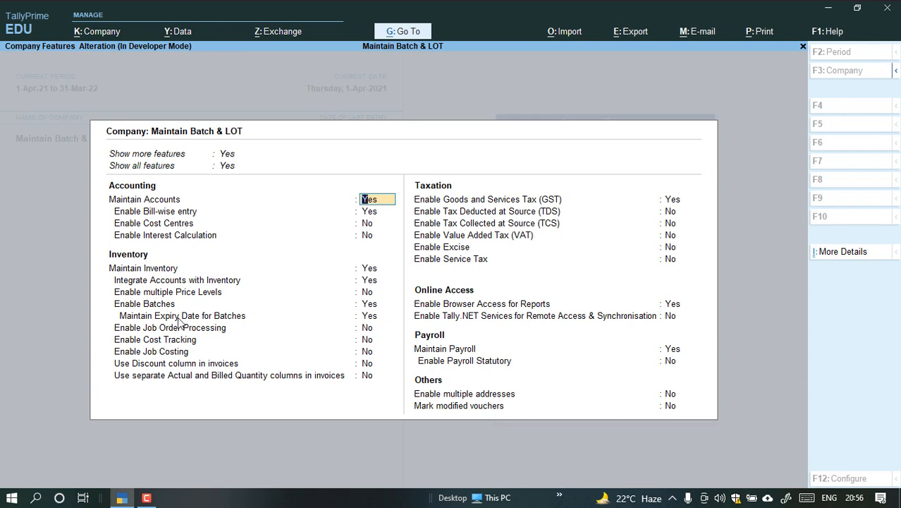
click(372, 307)
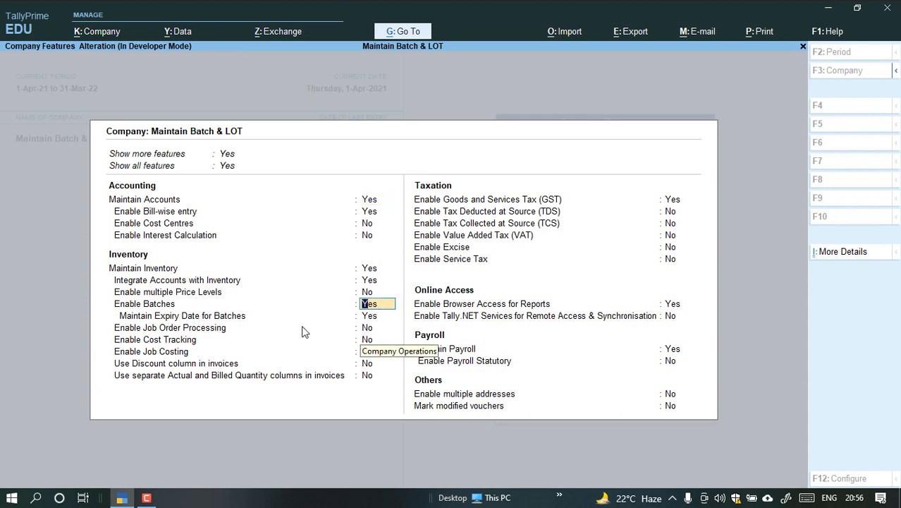
key(Return)
key(Return)
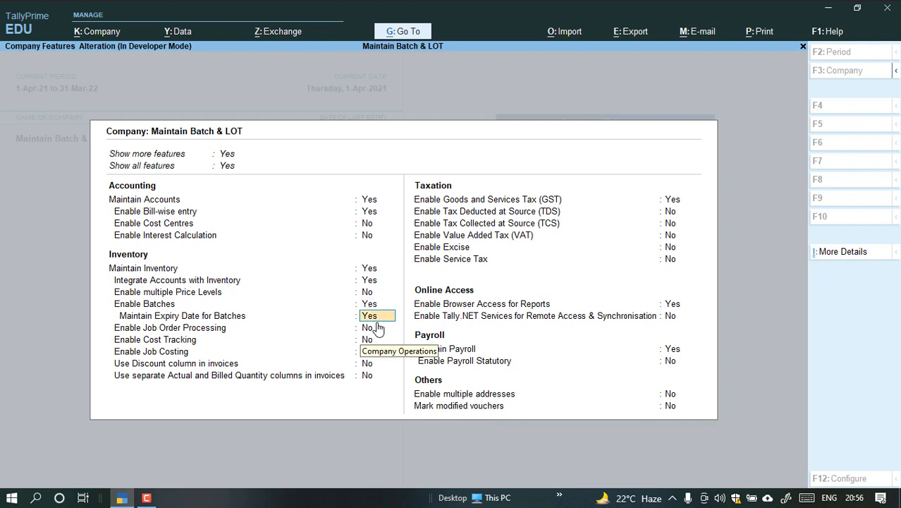
key(ctrl+a)
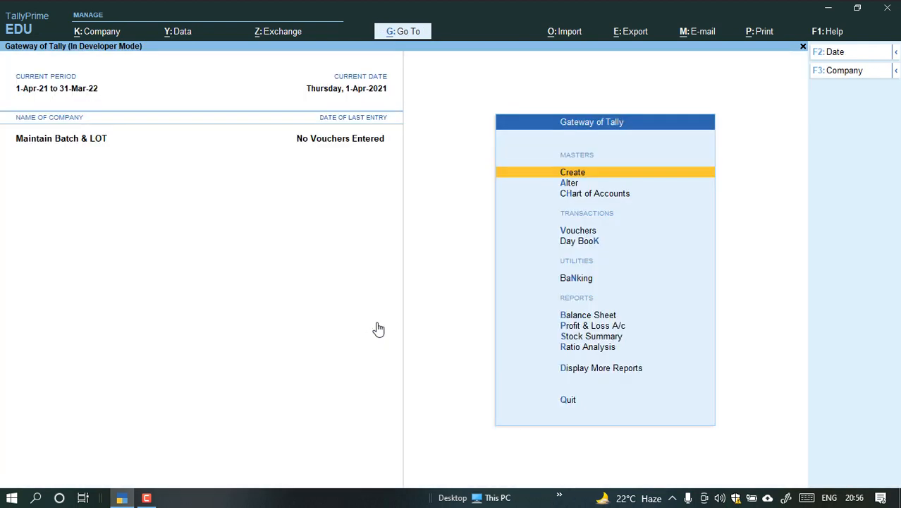
Open the list of stock items for master alteration.
key(Down)
key(Return)
key(Down)
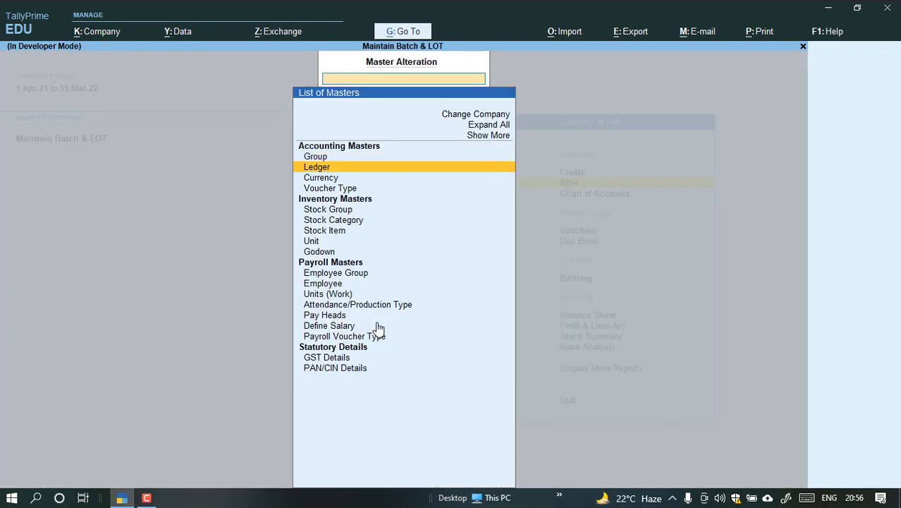
key(Down)
key(Down)
key(Down)
key(Down)
key(Down)
key(Down)
key(Return)
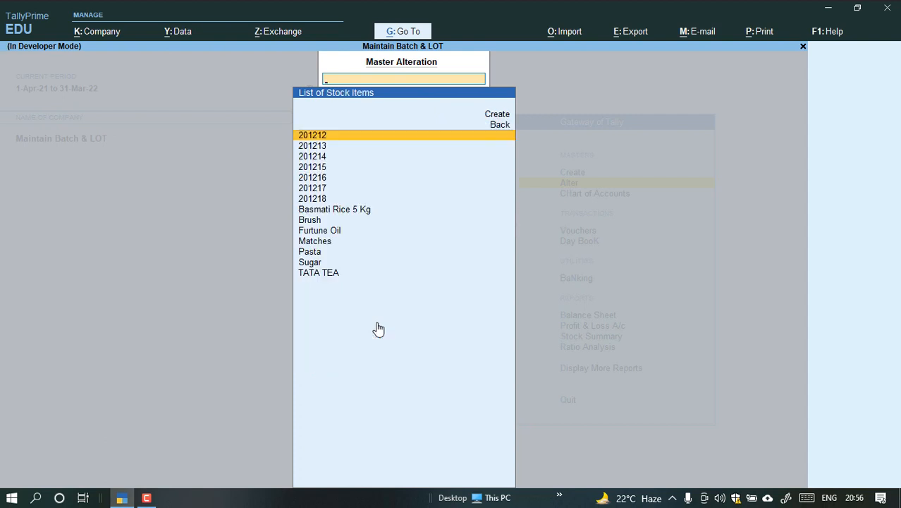
Look through the stock items and open TATA TEA for alteration.
key(Down)
key(Down)
key(Down)
key(Up)
key(Up)
key(Down)
key(Down)
key(Down)
key(Down)
key(Down)
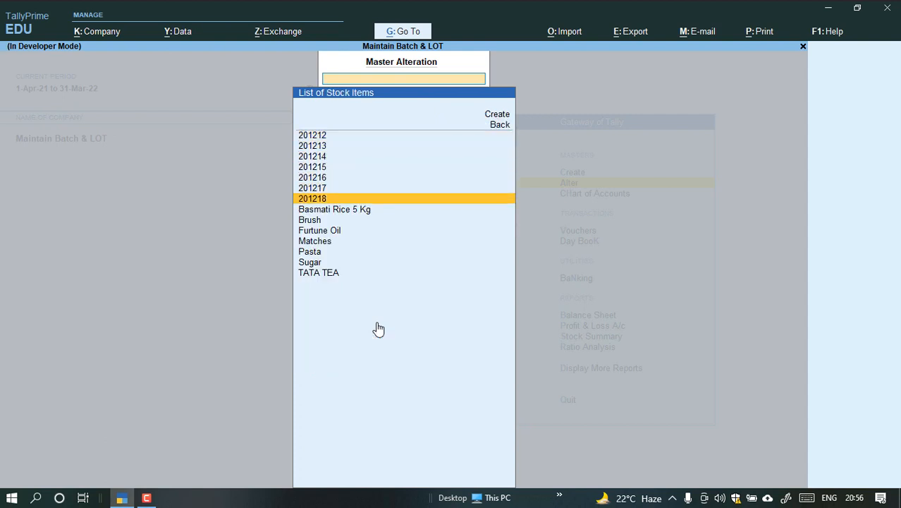
key(Down)
key(Down)
key(Up)
key(Up)
key(Up)
key(Up)
key(Up)
key(Up)
key(Up)
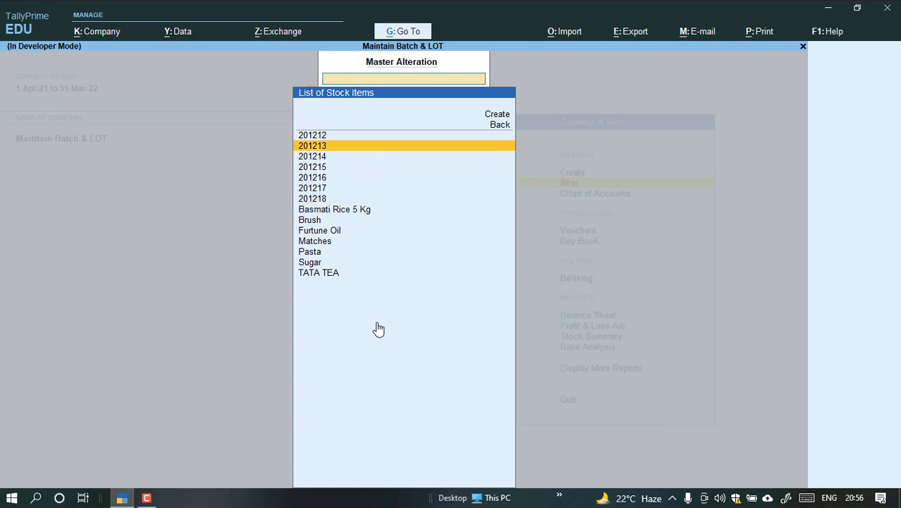
key(Down)
key(Down)
key(Down)
key(Down)
key(Down)
key(Down)
key(Down)
key(Down)
key(Down)
key(Down)
key(Down)
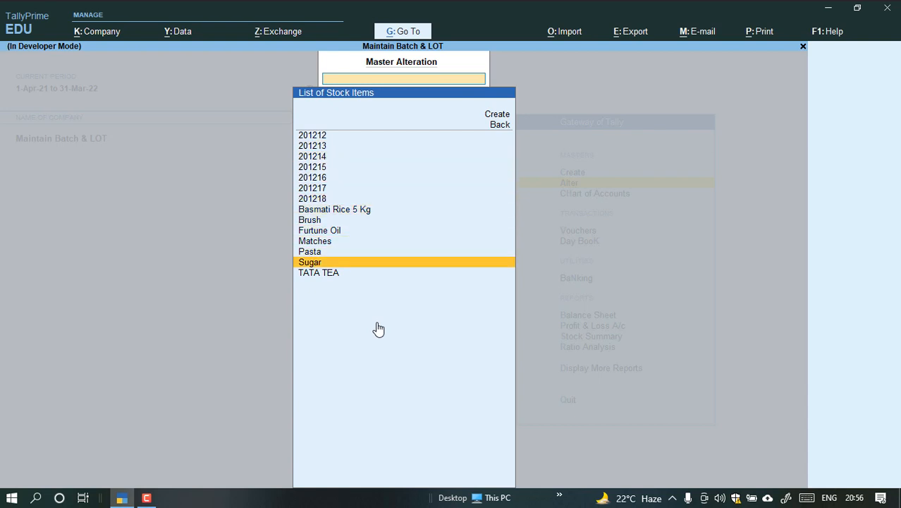
key(Down)
key(Return)
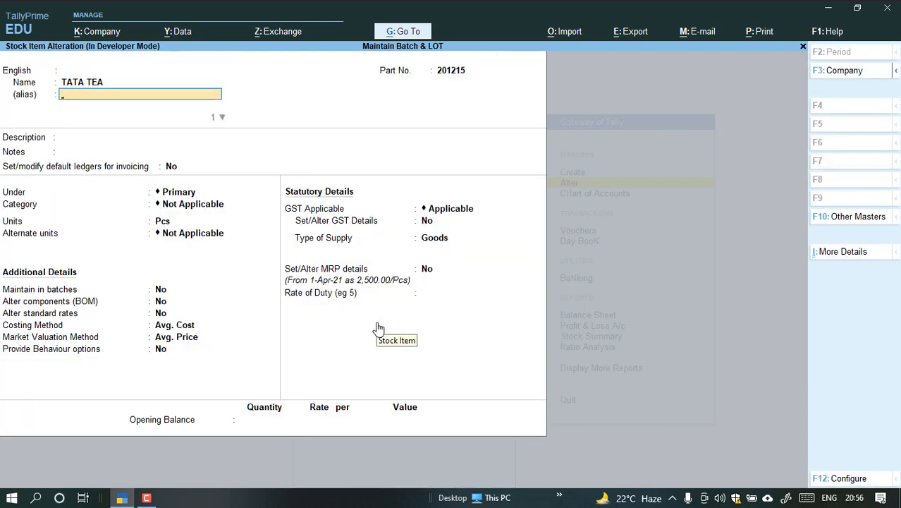
Set Maintain in batches to Yes for TATA TEA, leaving its alias, group, category and units as they are.
key(Return)
key(Return)
key(Return)
key(Return)
key(Return)
key(Return)
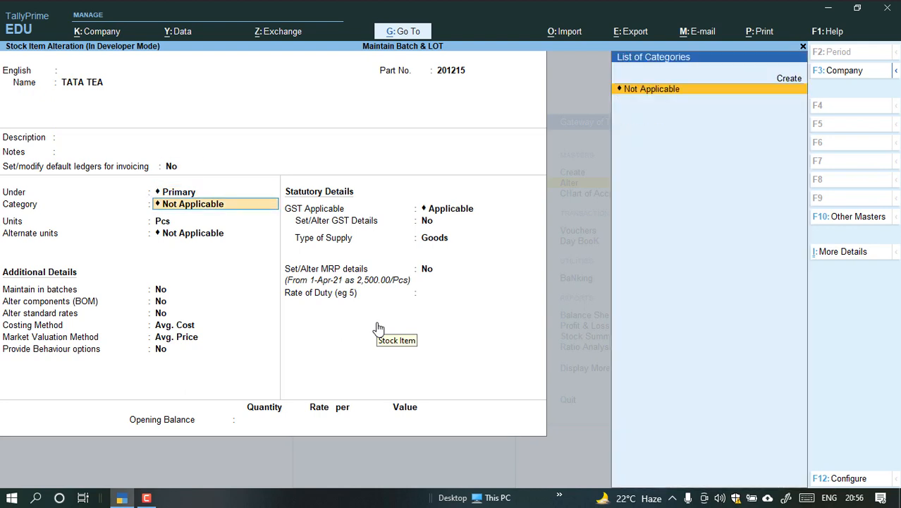
key(Return)
key(Return)
key(Return)
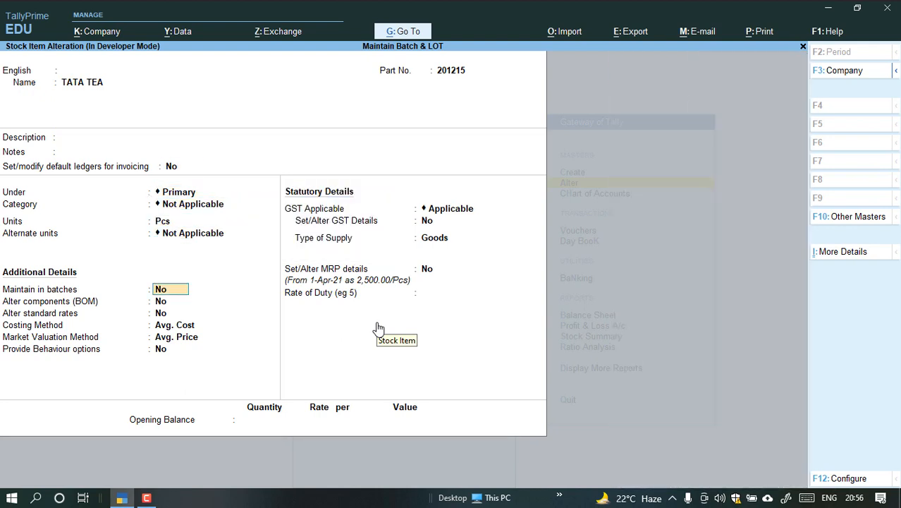
text(y)
key(Return)
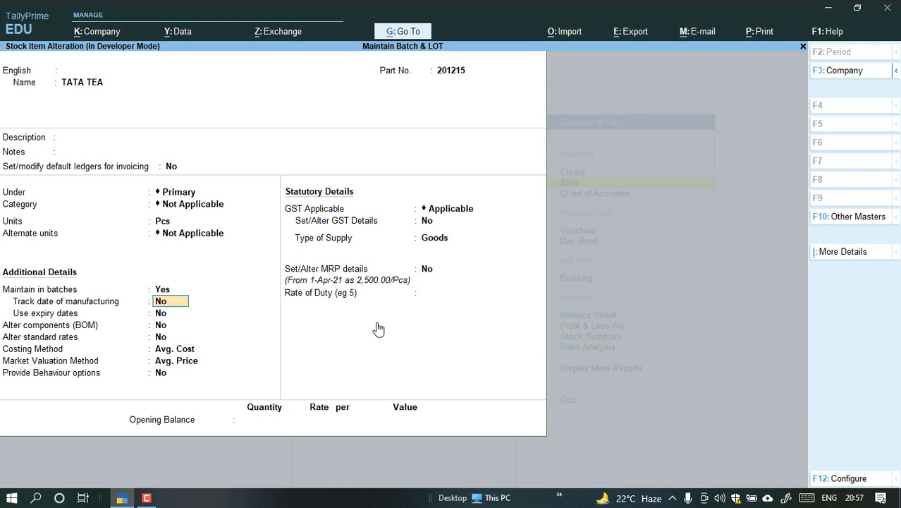
Set Track date of manufacturing and Use expiry dates to Yes, save TATA TEA and return to the Gateway of Tally.
text(y)
key(Return)
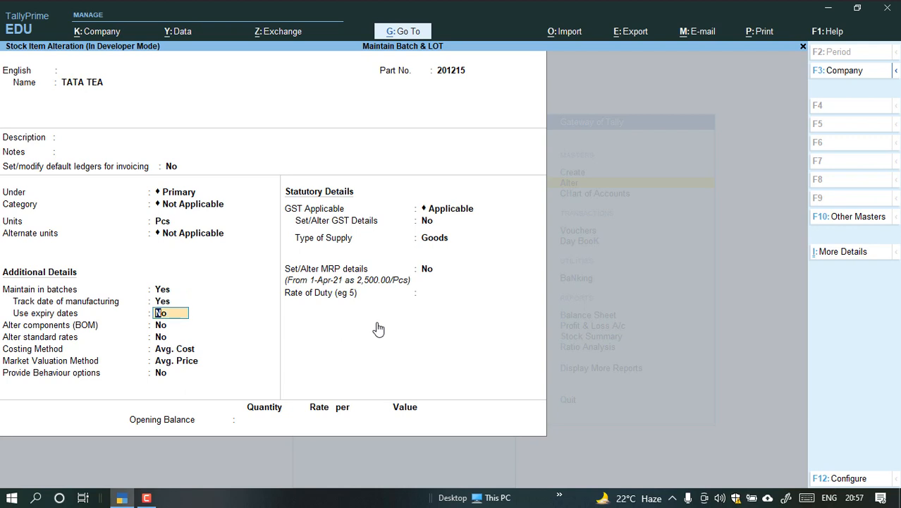
text(y)
key(Return)
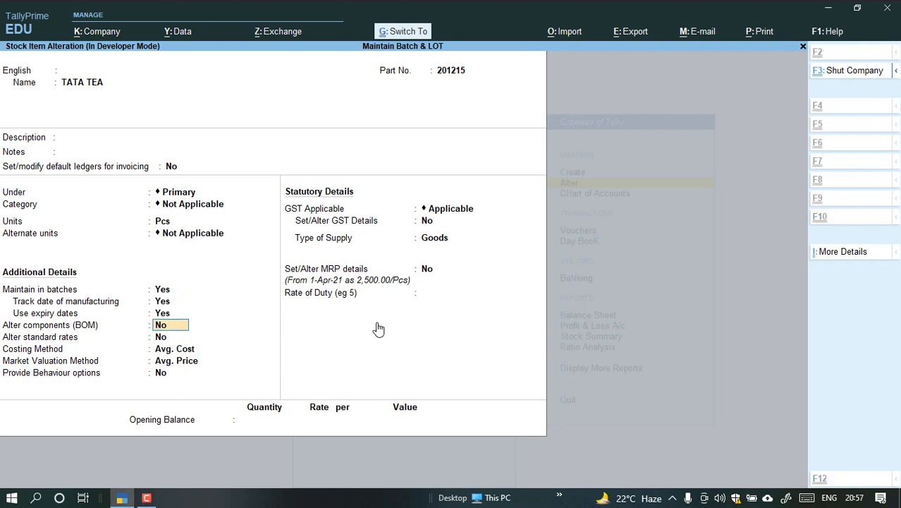
key(ctrl+a)
key(Escape)
key(Escape)
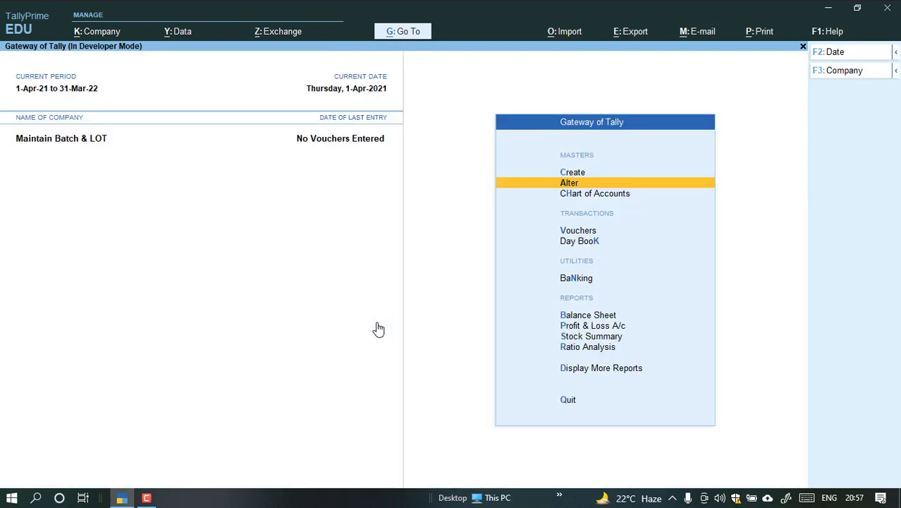
Open a new purchase voucher from the Gateway of Tally.
key(Down)
key(Down)
key(Down)
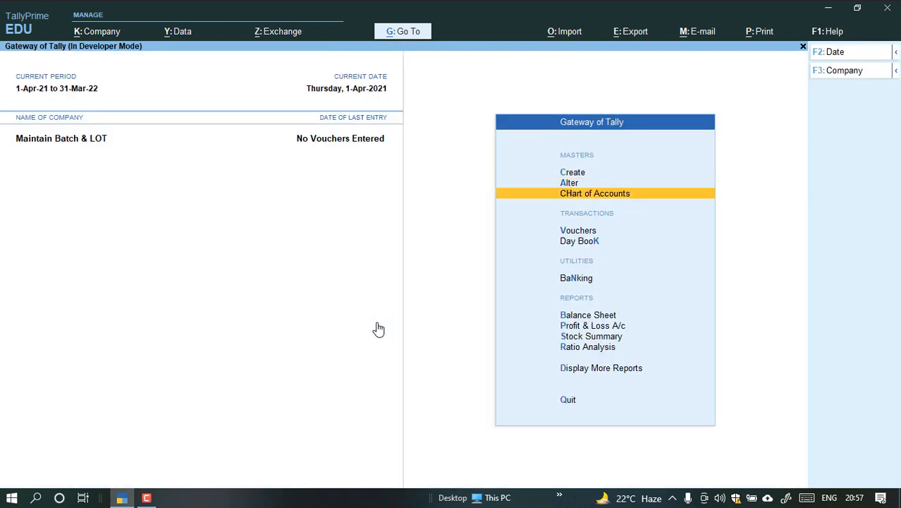
key(Up)
key(Up)
key(Up)
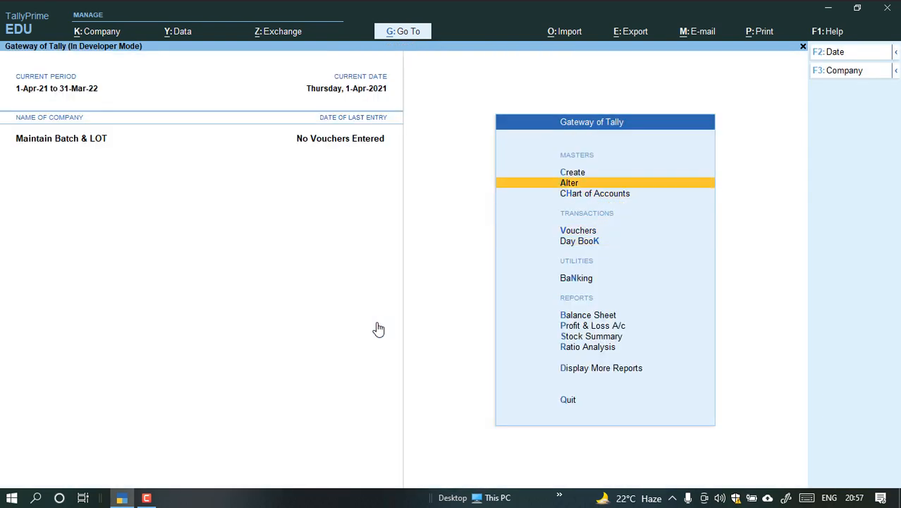
key(Down)
key(Down)
key(Return)
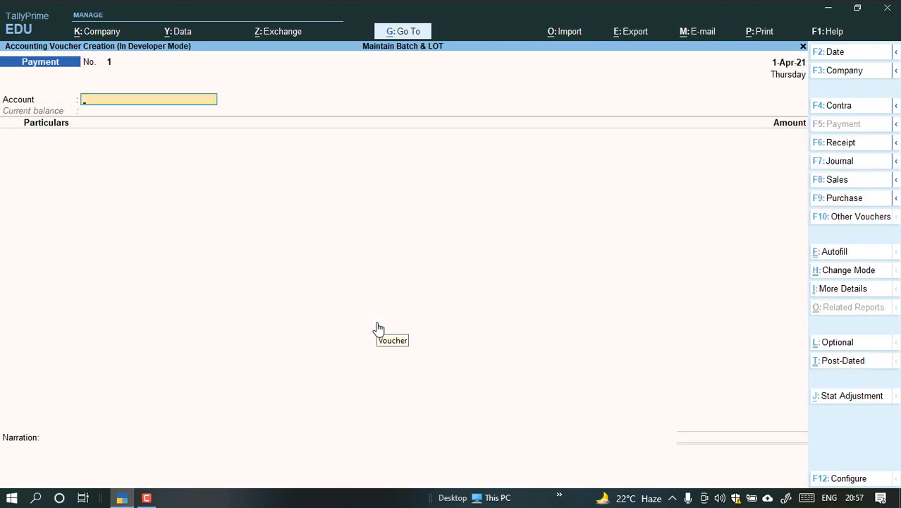
click(836, 203)
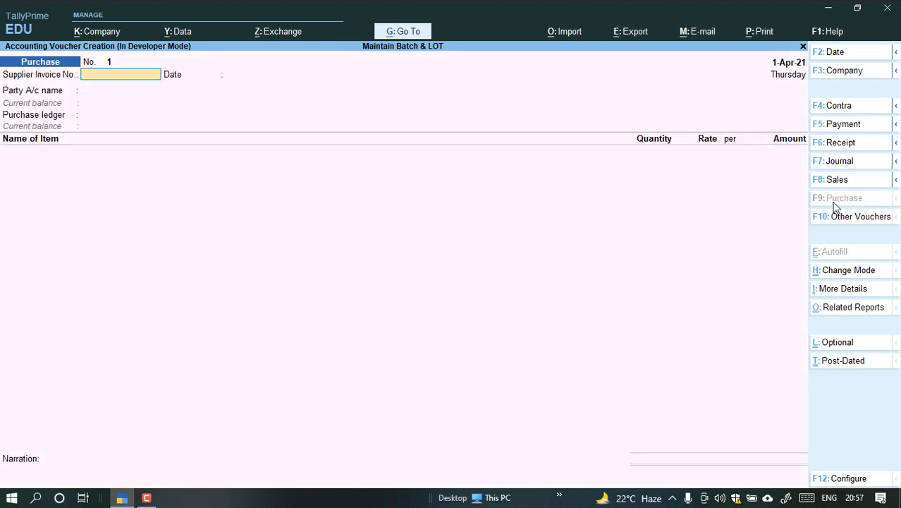
Enter supplier invoice number df00012 dated 1-Apr-21, choose the party ledger listed below Cash, and set the purchase ledger to Purchase Account.
text(df00012)
key(Return)
key(Return)
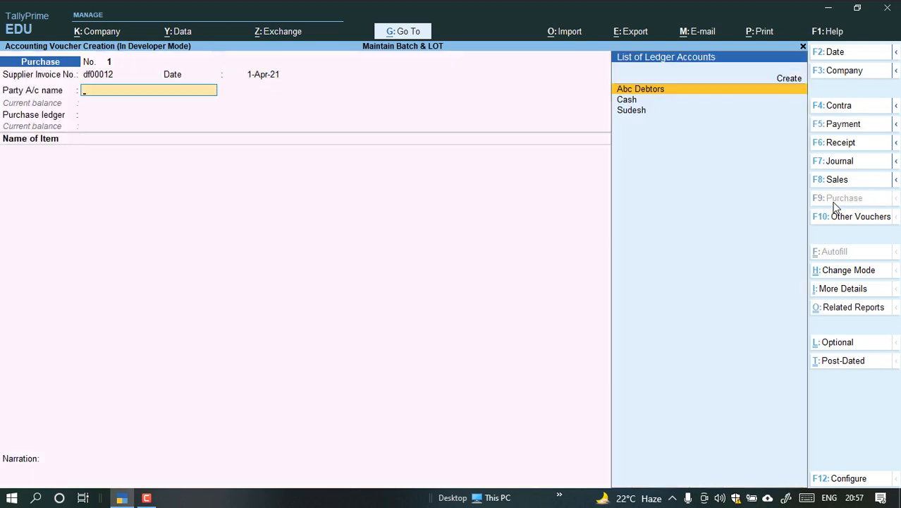
key(Down)
key(Down)
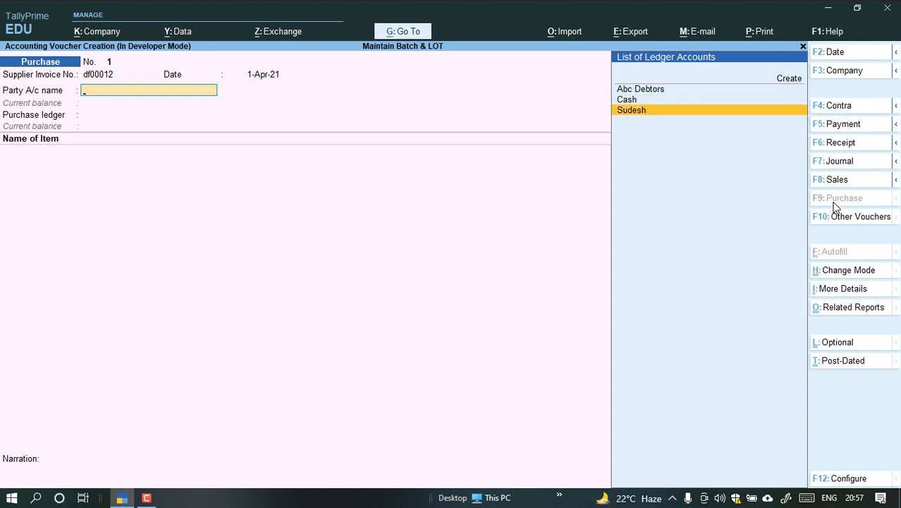
key(Up)
key(Down)
key(Return)
key(ctrl)
key(Return)
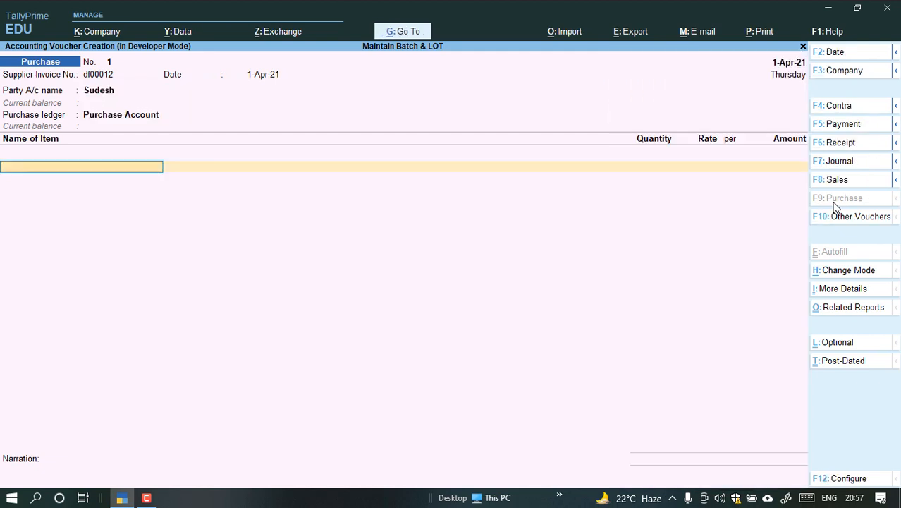
Start a new stock item from the voucher's item line, naming it Silk 100 Mtr with part number 10005.
key(Down)
key(Down)
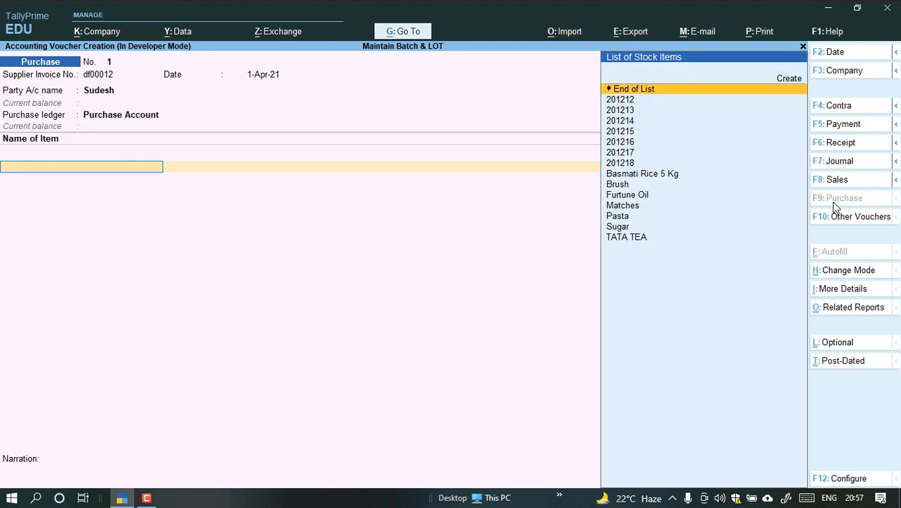
key(Up)
key(Return)
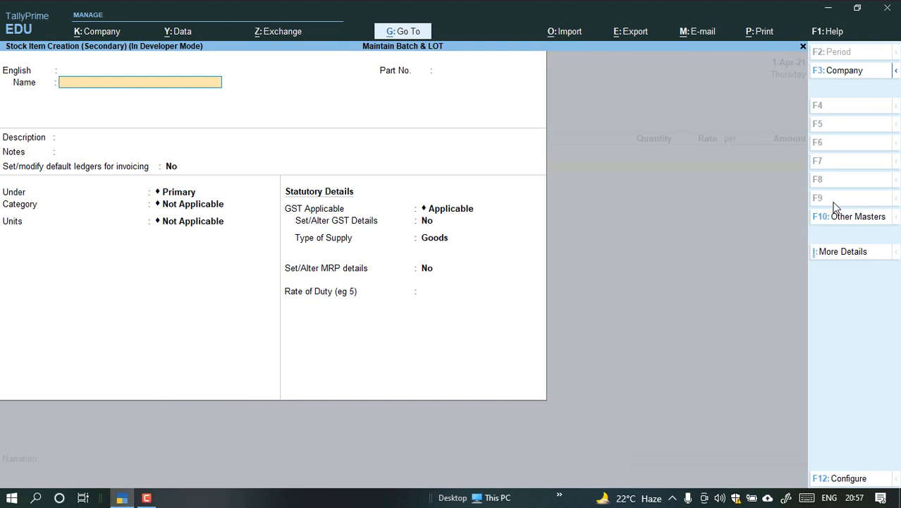
text(Silk)
text(100 Mtr)
key(Return)
key(Return)
text(10005)
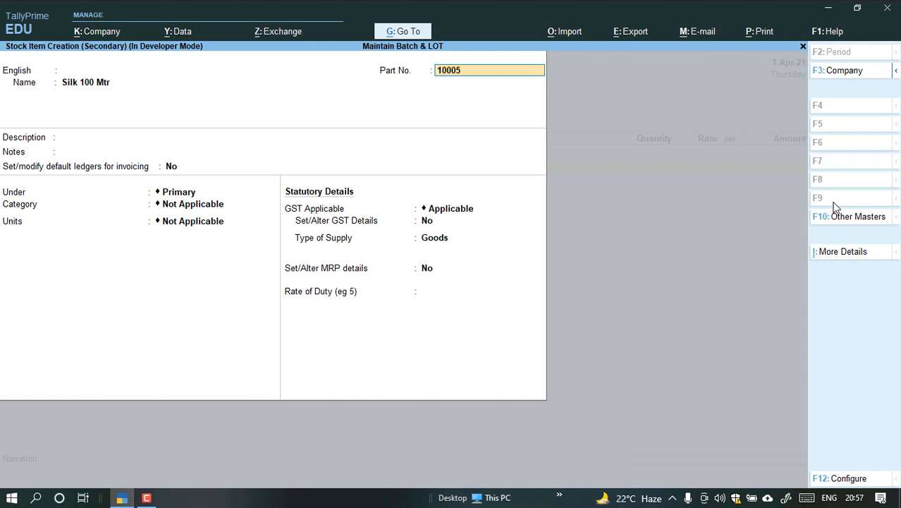
key(Return)
Place Silk 100 Mtr under Primary with category Not Applicable, and set its units to Pcs.
key(Return)
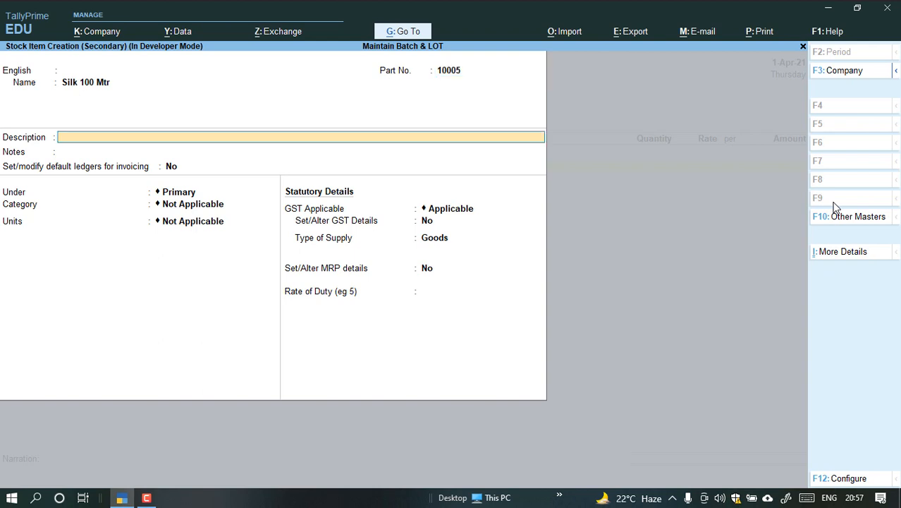
key(Return)
key(Return)
key(Return)
key(Down)
key(Down)
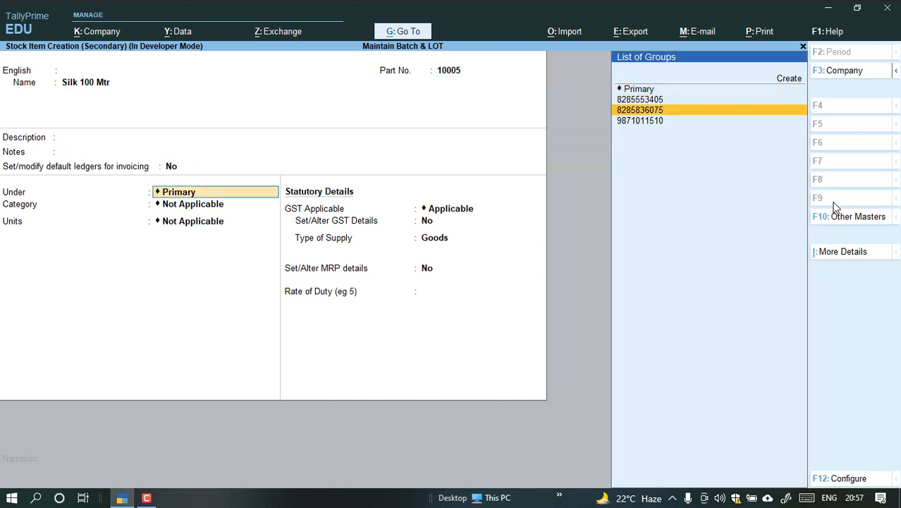
key(Up)
key(Up)
key(Return)
key(Return)
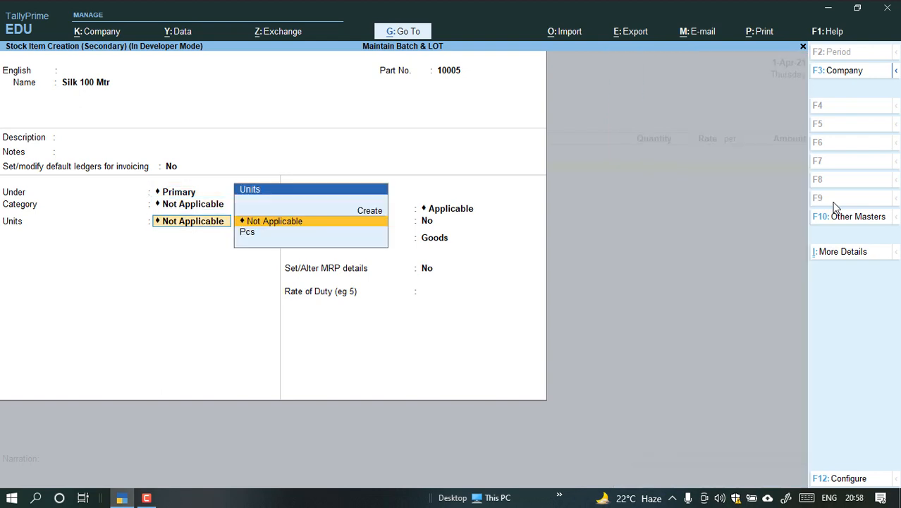
key(Down)
key(Return)
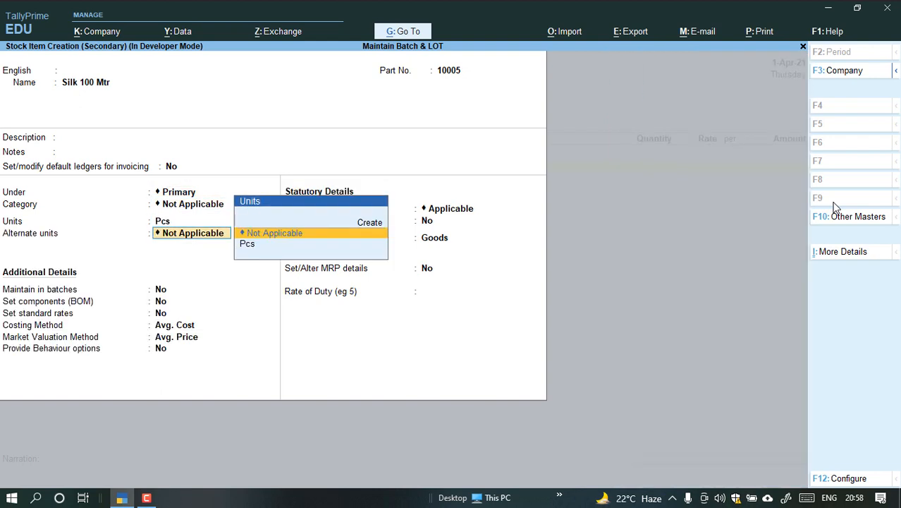
Set Silk 100 Mtr's alternate units to Not Applicable, Maintain in batches to Yes, and Track date of manufacturing to No.
key(Return)
text(y)
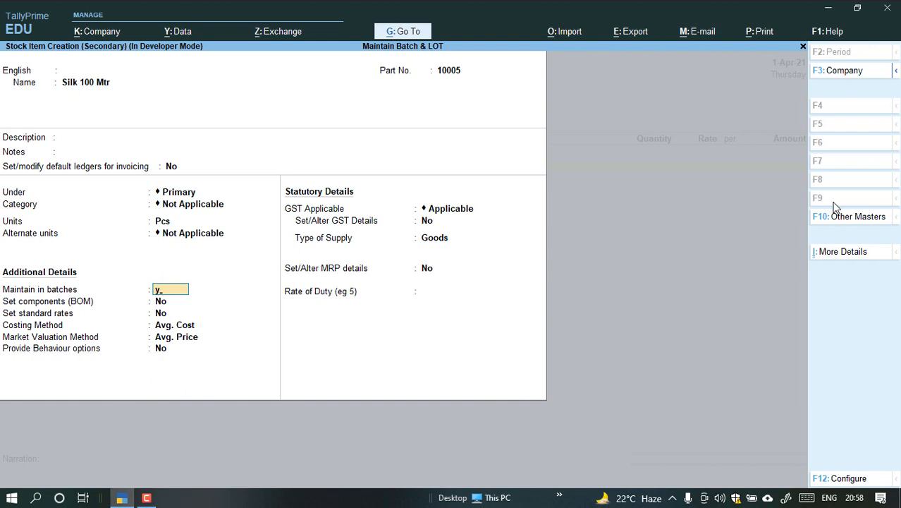
key(Return)
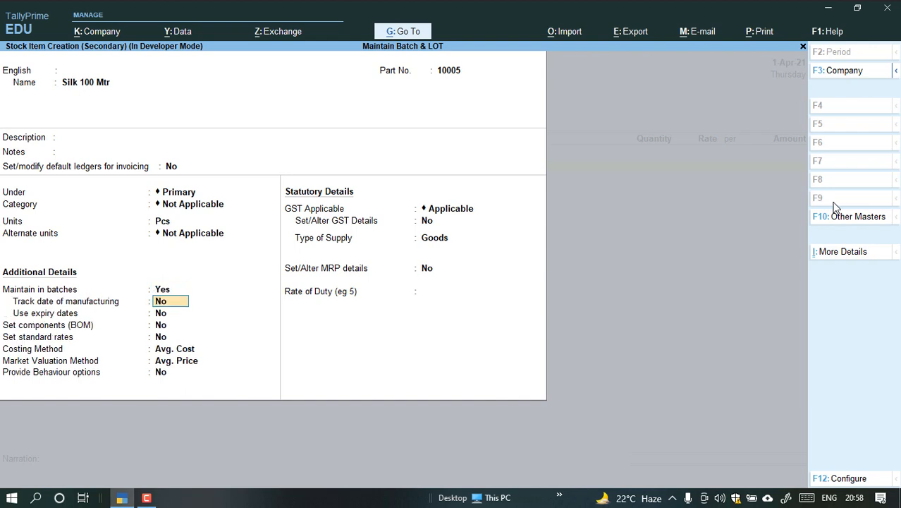
text(y)
key(Return)
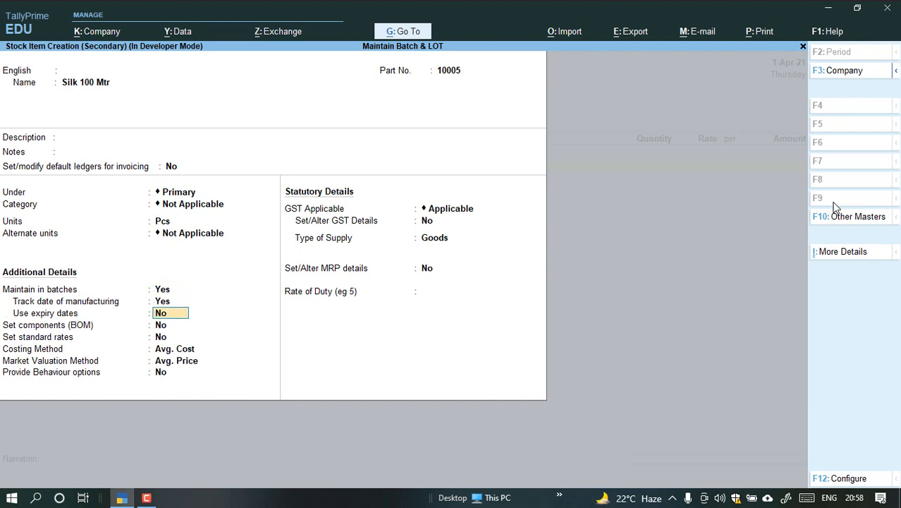
key(Up)
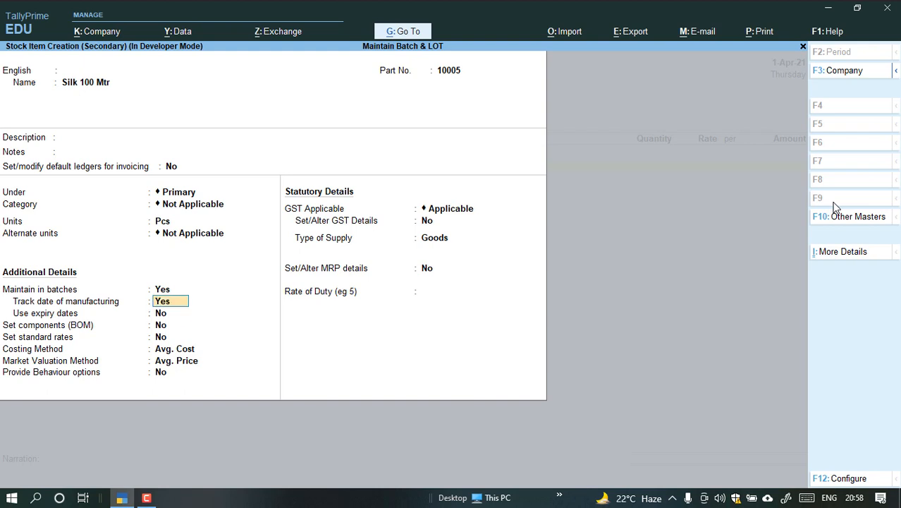
text(n)
key(Return)
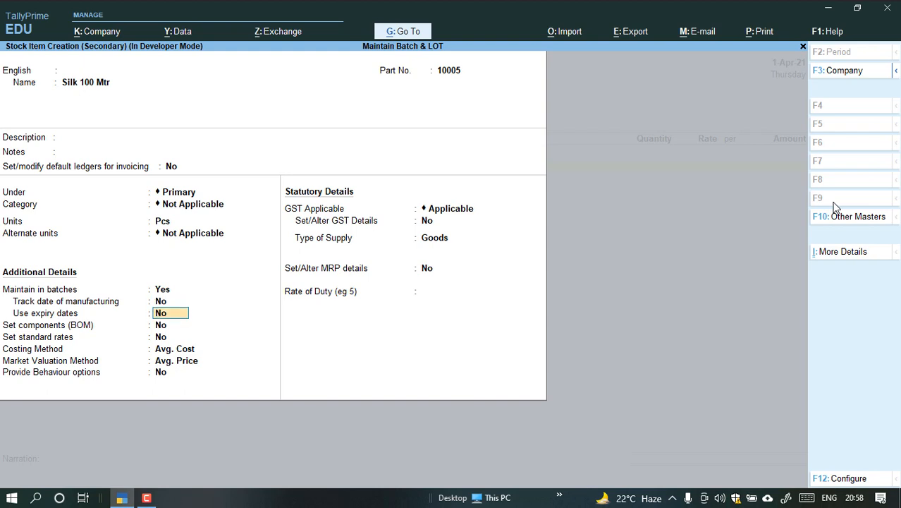
Keep the remaining additional details at their defaults, enable Set/Alter GST Details, and enter HSN/SAC 121365 for Silk 100 Mtr.
key(Return)
key(Return)
key(Return)
key(Return)
key(Return)
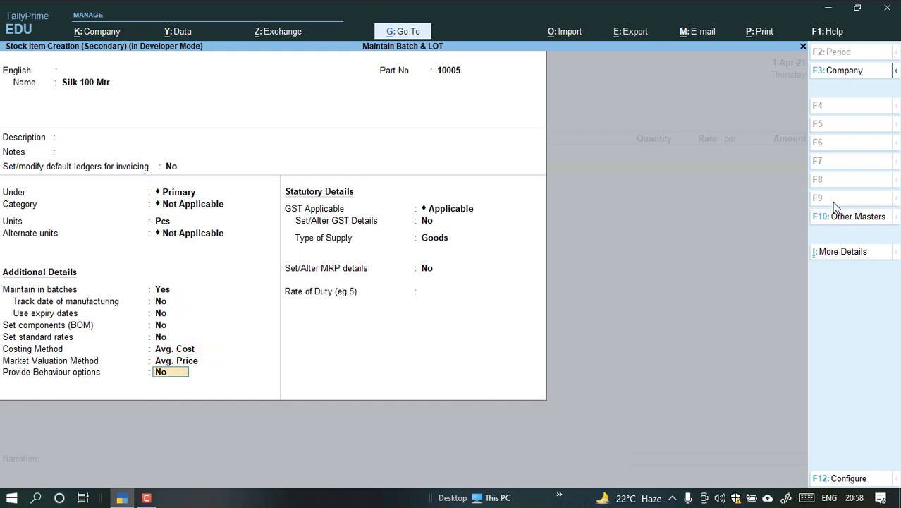
key(Return)
key(Return)
text(y)
key(Return)
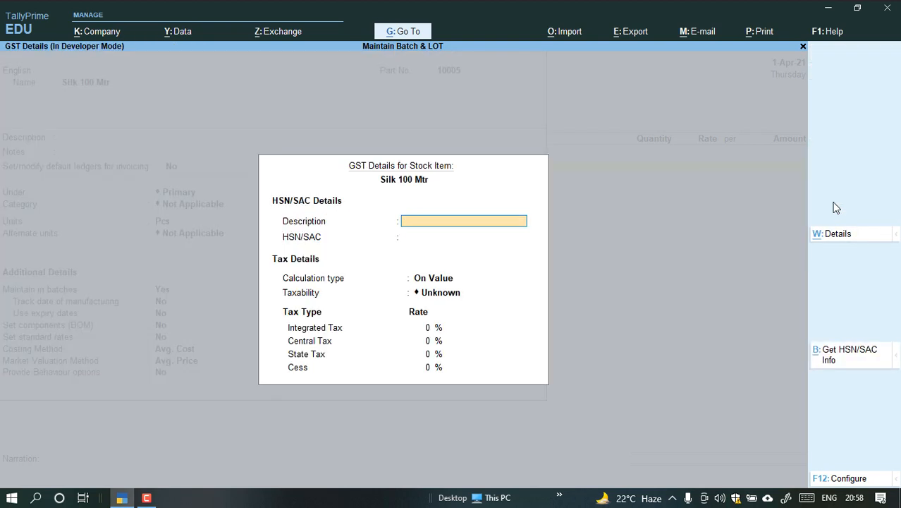
key(Return)
text(121365)
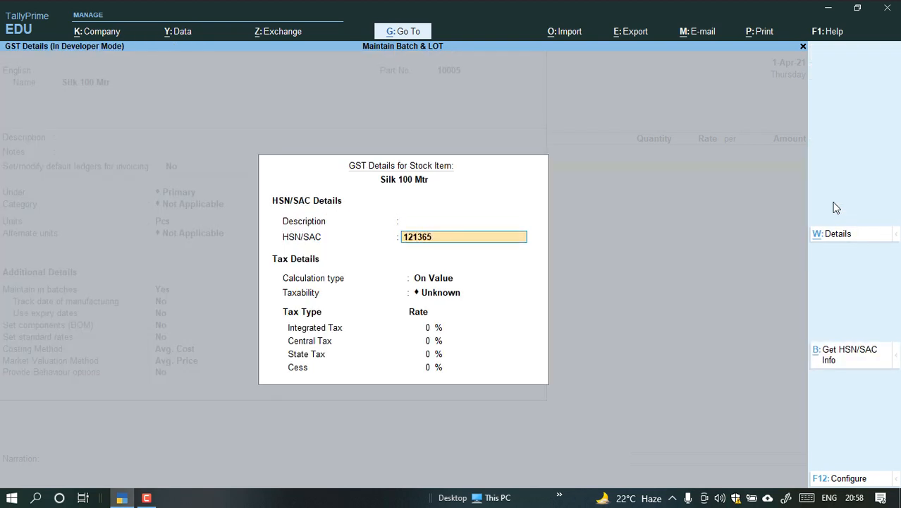
key(Return)
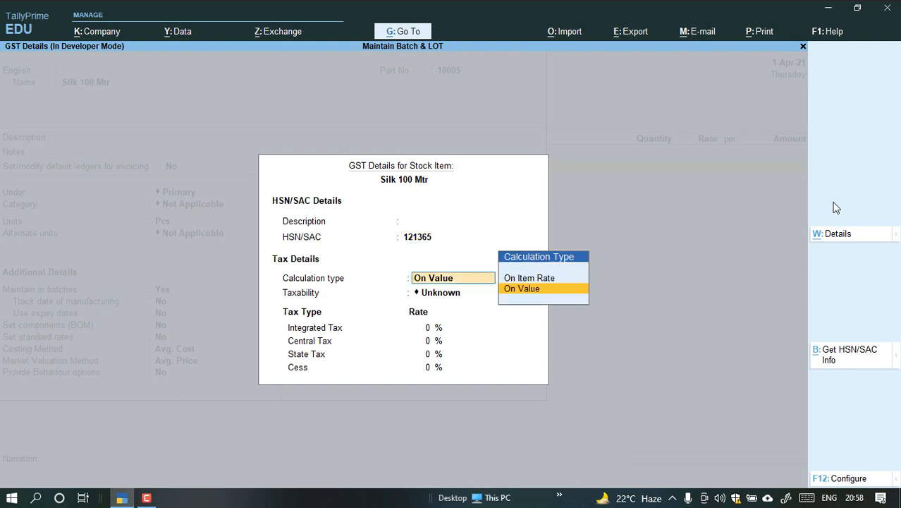
Set Silk 100 Mtr's GST calculation type to On Value, taxability to Taxable, and integrated tax rate to 12%.
key(Return)
key(Down)
key(Down)
key(Down)
key(Return)
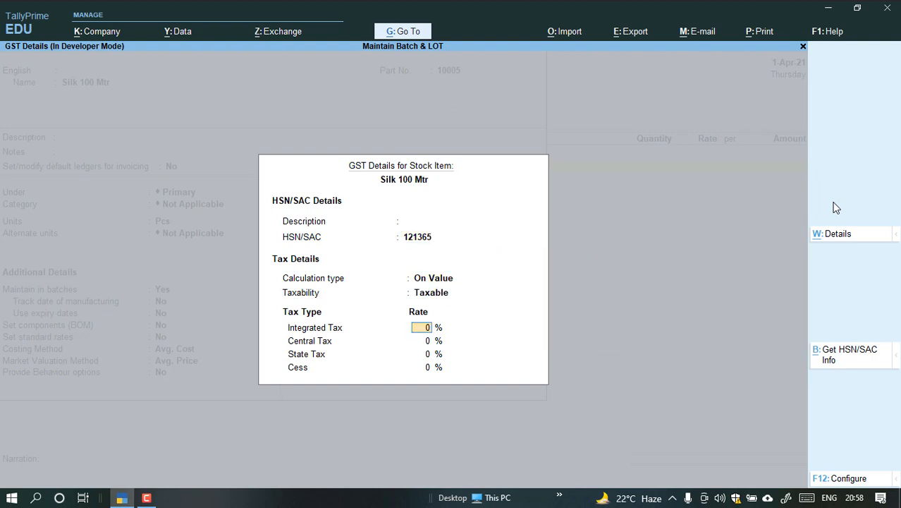
text(12)
key(Return)
Save the Silk 100 Mtr stock item with type of supply Goods and MRP details set to No.
key(Return)
key(Return)
key(Return)
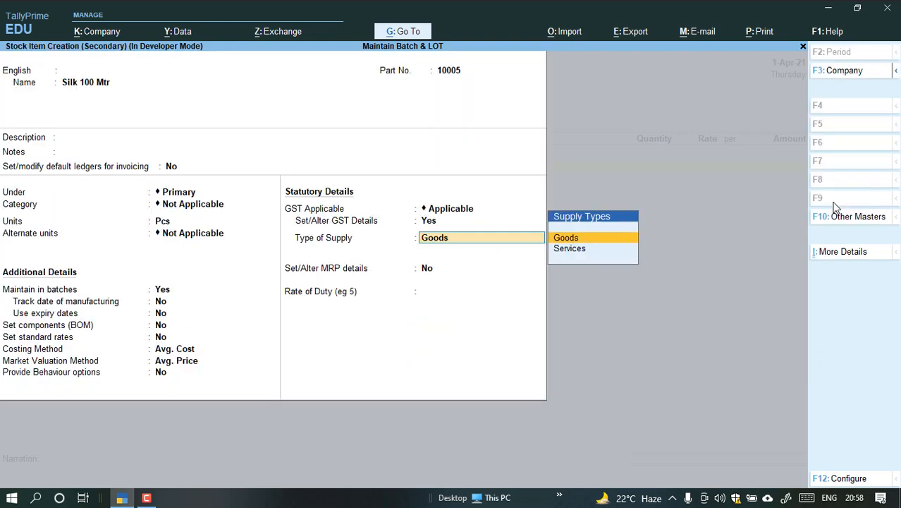
key(Return)
key(Return)
key(Return)
key(Return)
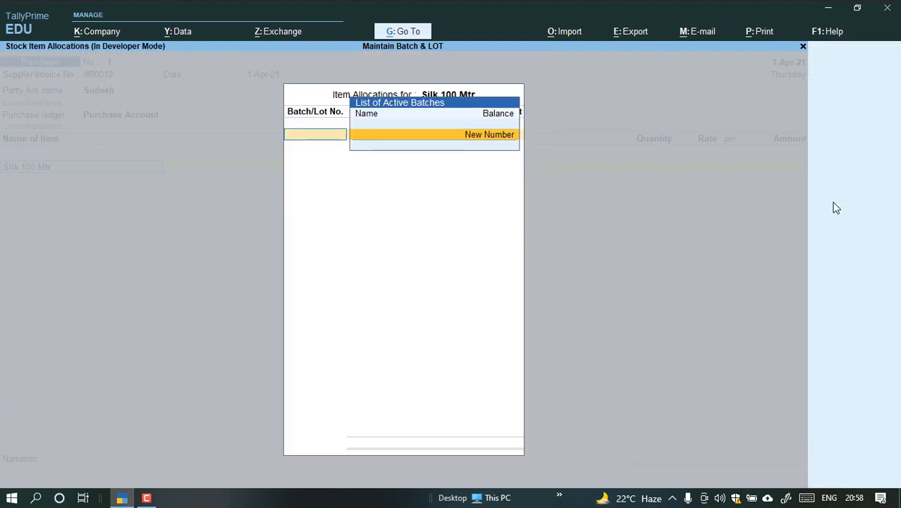
Allocate Silk 100 Mtr to new batch number 100, with quantity 10 Pcs at rate 150.
key(Return)
text(100)
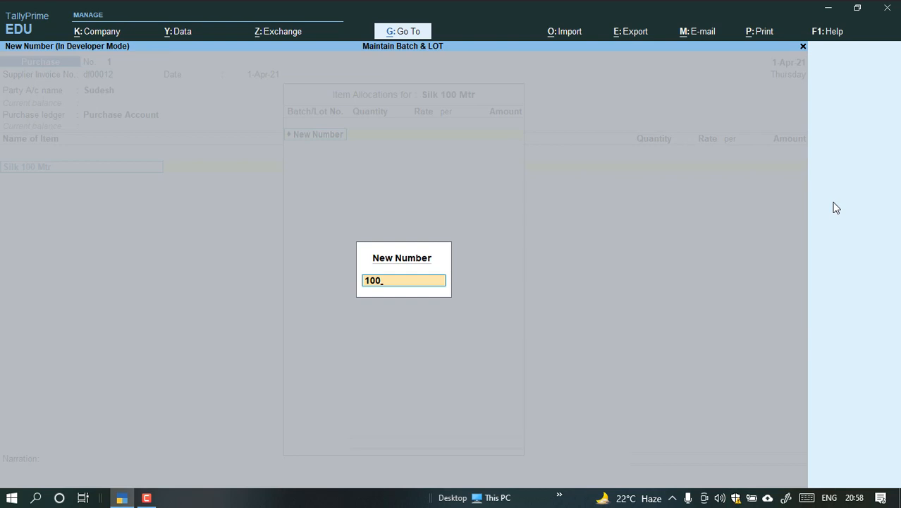
key(Return)
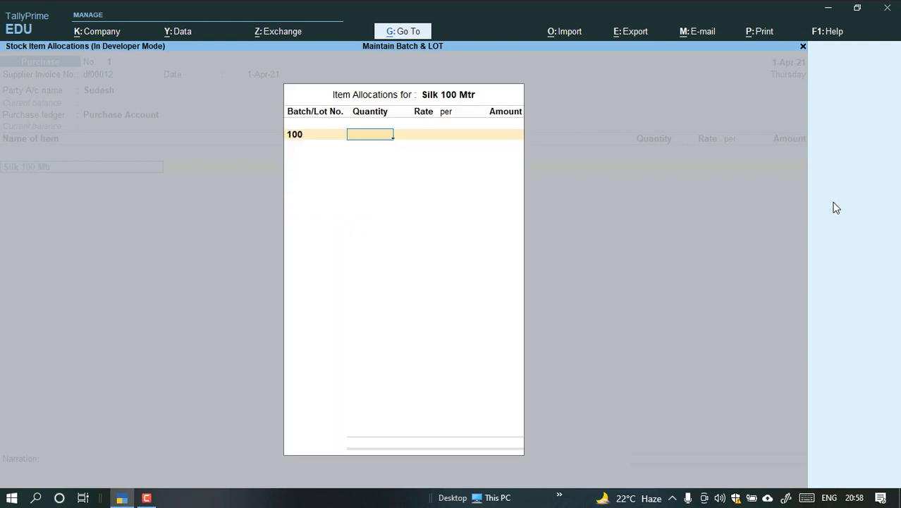
text(10)
key(Return)
text(150)
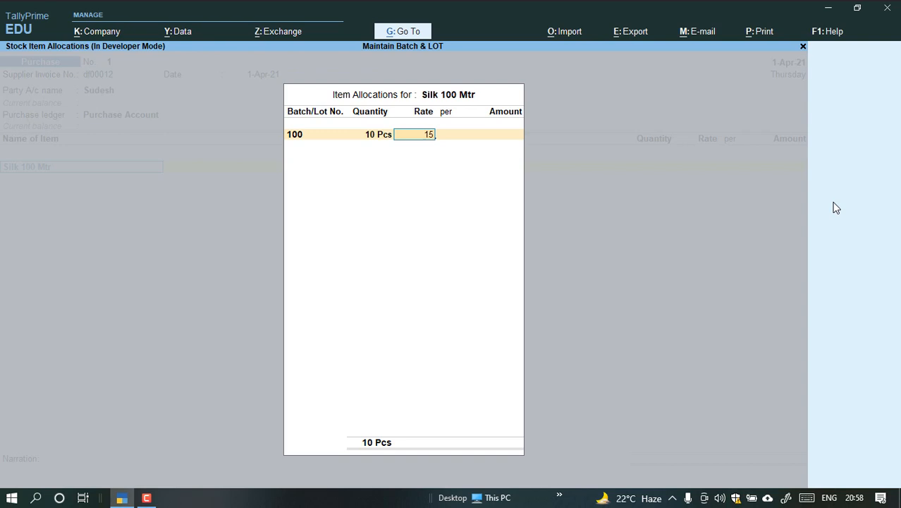
key(Return)
key(Return)
key(Return)
key(Return)
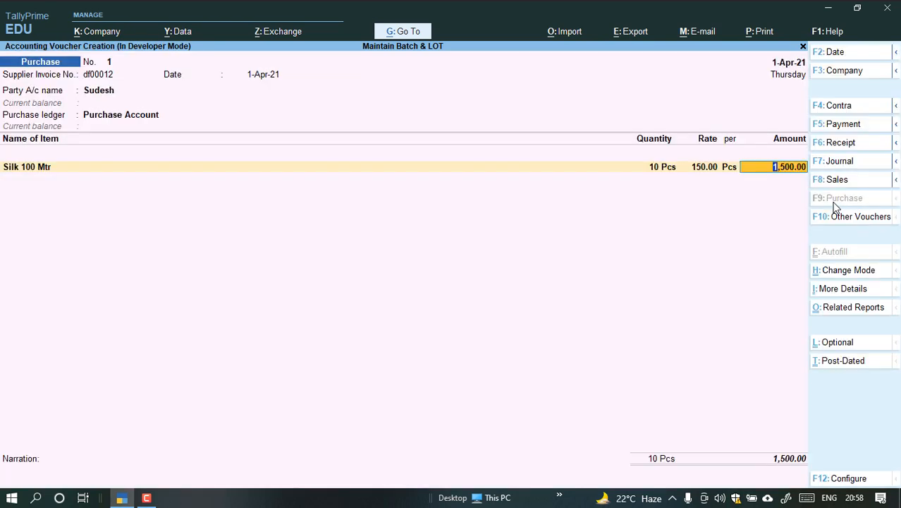
key(Return)
Start another new stock item from the voucher's next item line, naming it Cotton Saree with part number 45555.
key(alt+c)
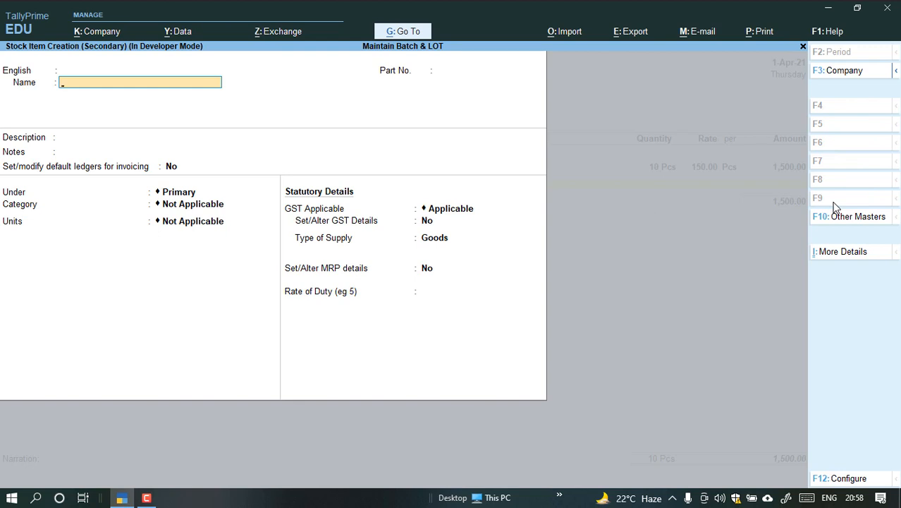
text(Cotton Saree)
key(Return)
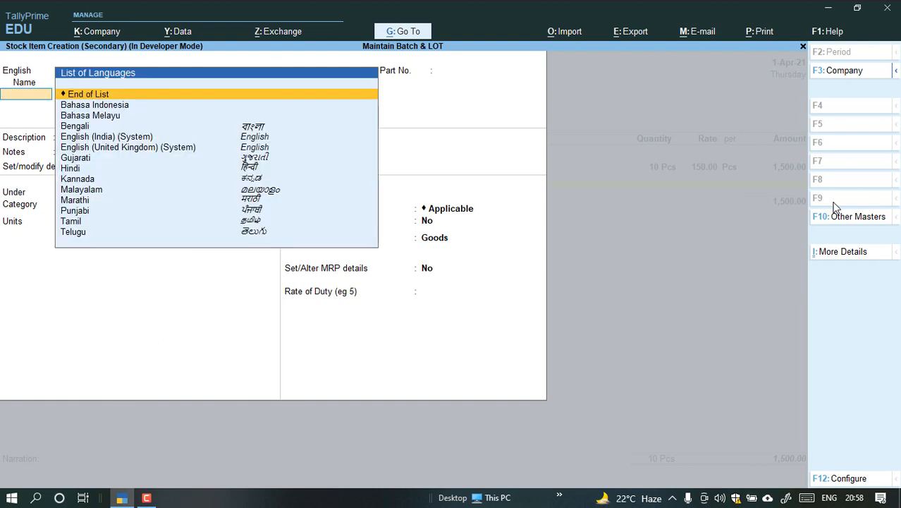
key(Return)
text(45555)
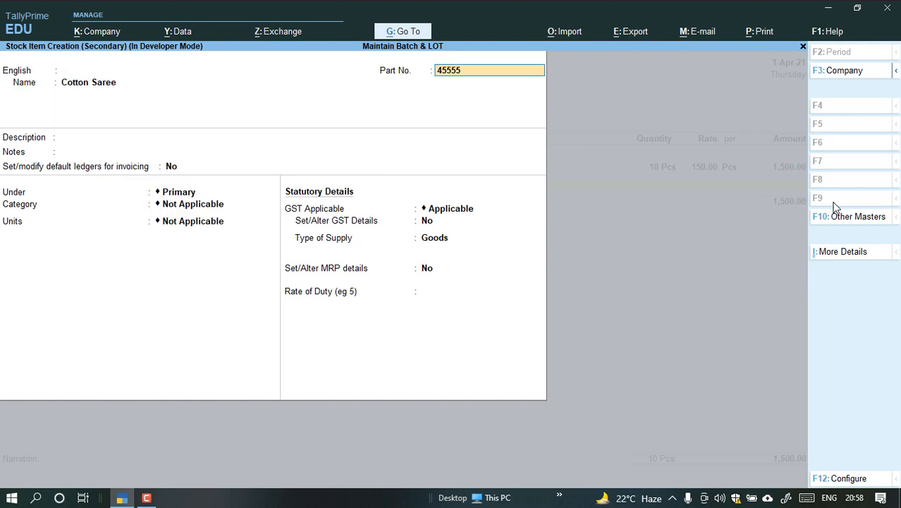
key(Return)
key(Return)
key(Return)
key(Return)
key(Return)
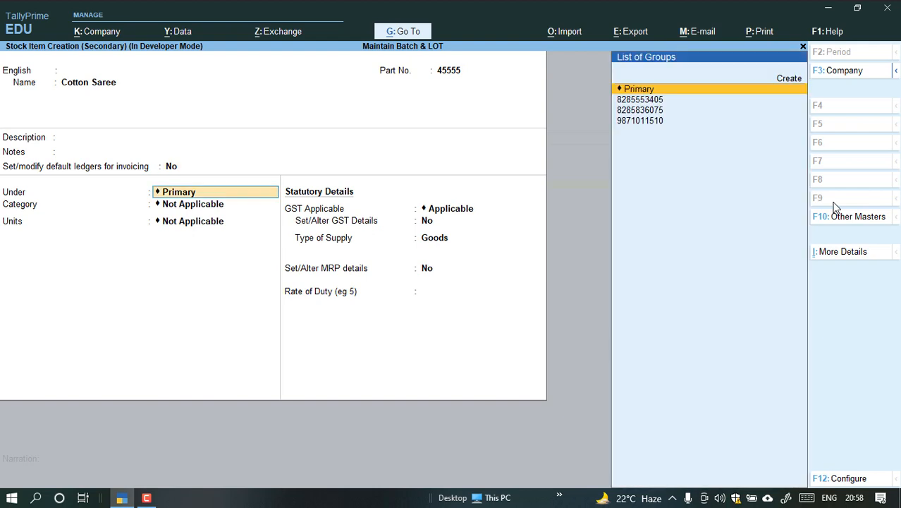
key(Down)
key(Return)
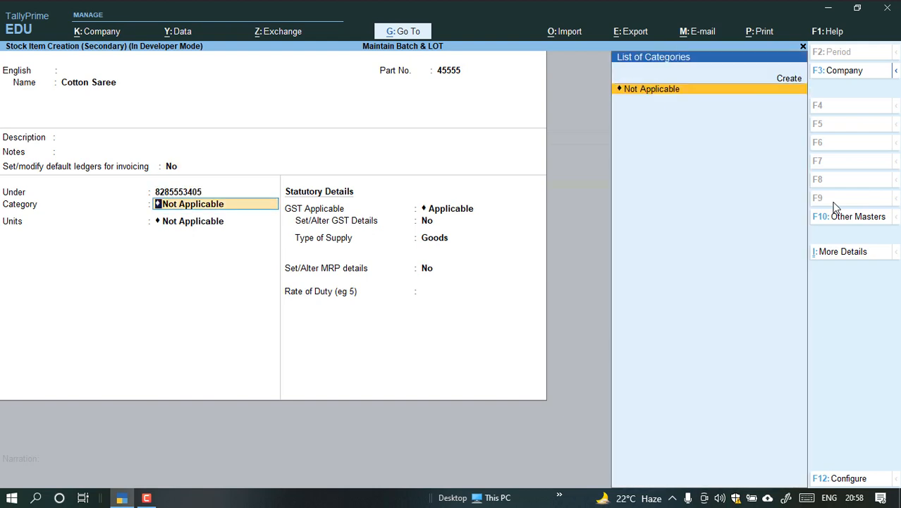
key(p)
key(BackSpace)
key(BackSpace)
key(BackSpace)
key(BackSpace)
key(BackSpace)
key(BackSpace)
key(BackSpace)
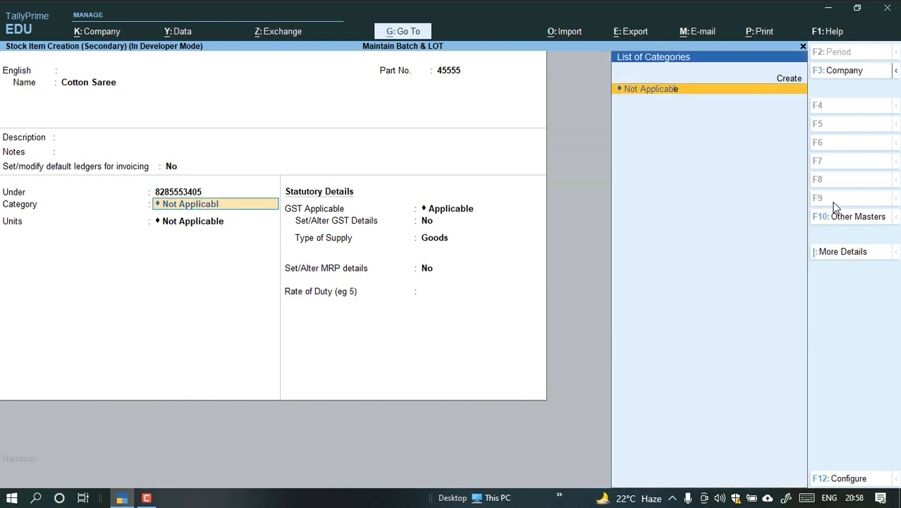
key(BackSpace)
key(BackSpace)
key(BackSpace)
key(BackSpace)
key(BackSpace)
key(BackSpace)
key(BackSpace)
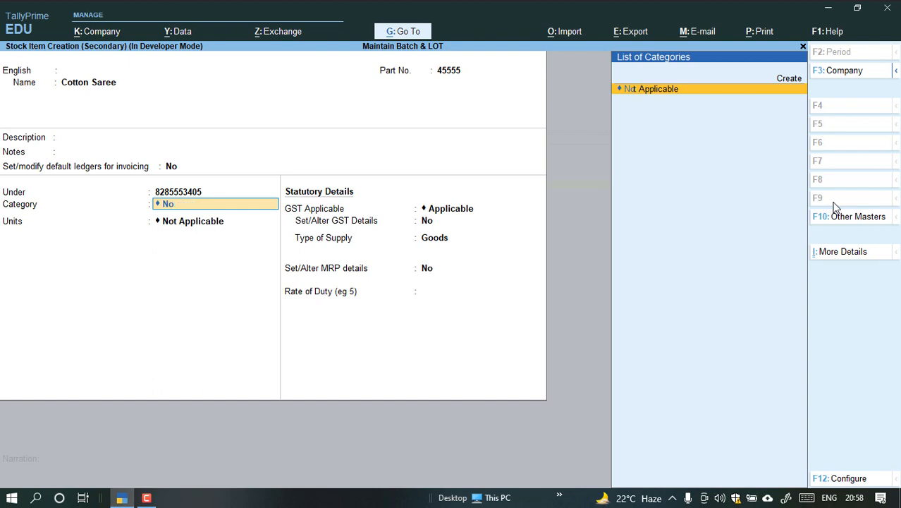
key(BackSpace)
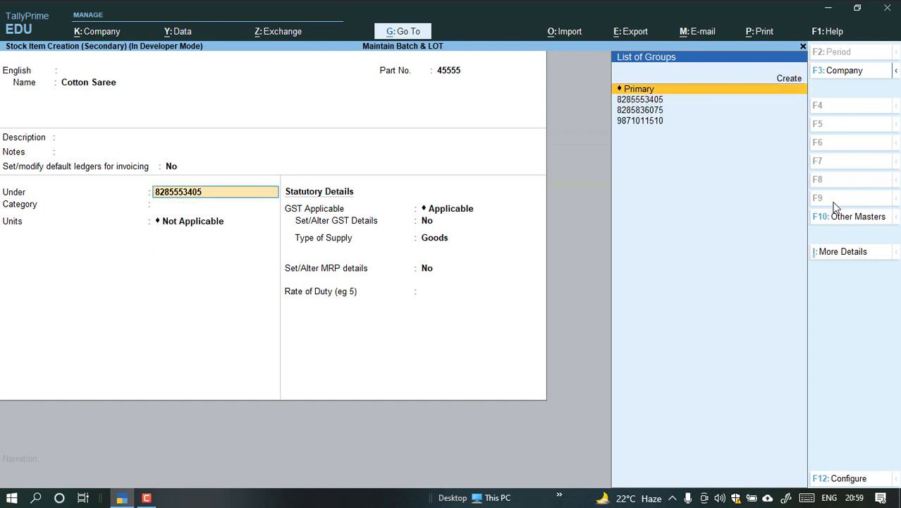
Place Cotton Saree under Primary with category Not Applicable, and set its units to Pcs with no alternate units.
key(Return)
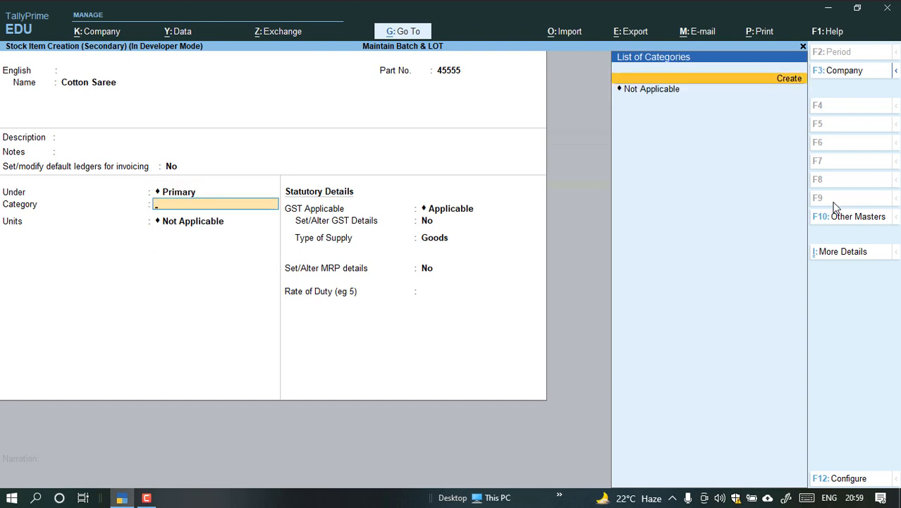
key(Return)
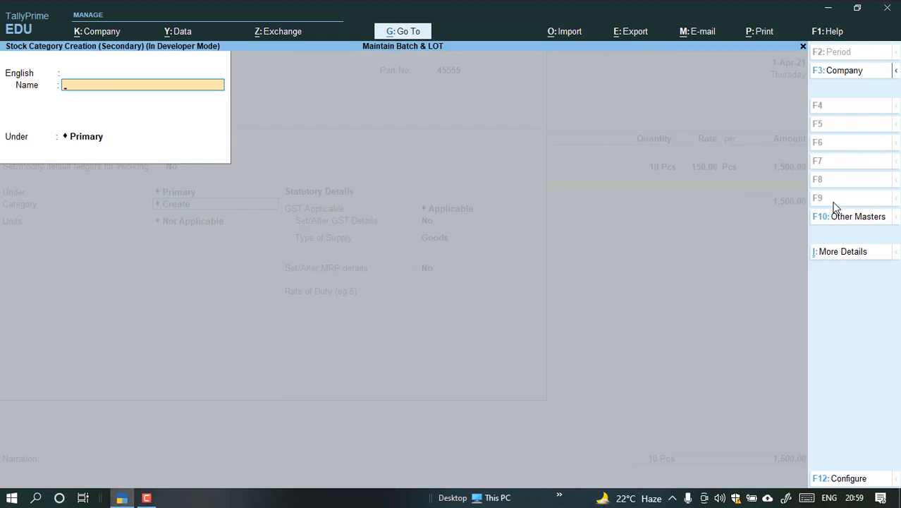
key(Escape)
key(Return)
key(Down)
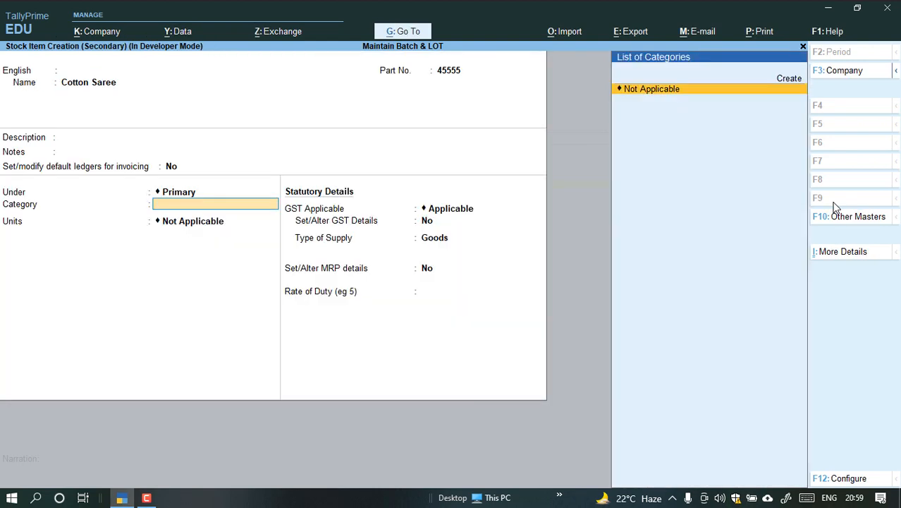
key(Return)
key(Down)
key(Return)
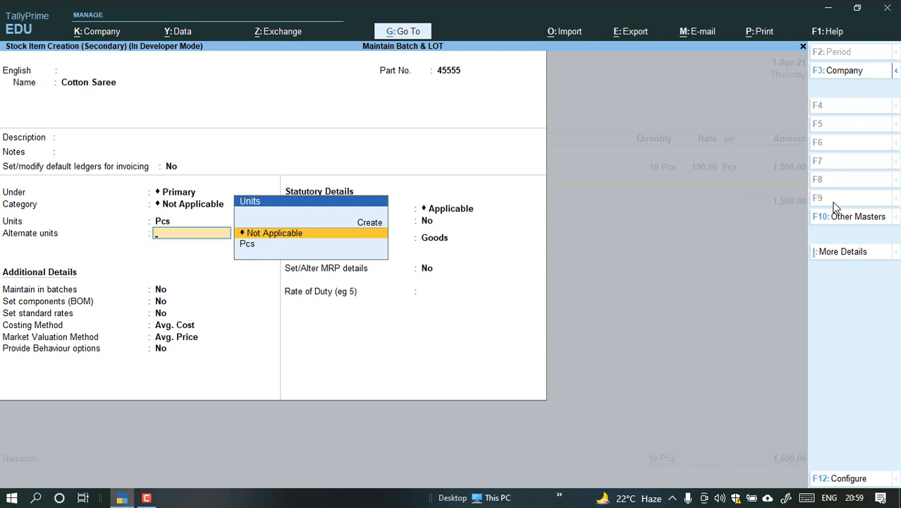
key(Return)
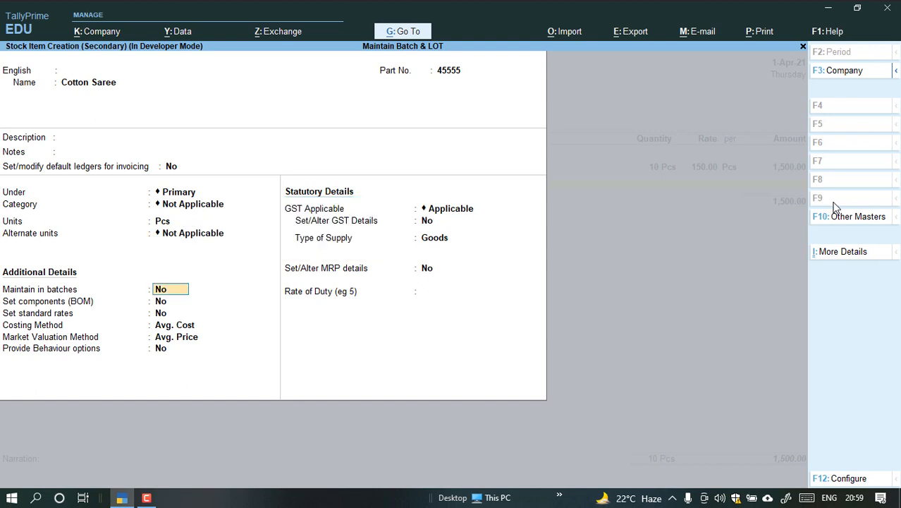
Set Maintain in batches to Yes for Cotton Saree, with manufacturing and expiry dates at No.
key(y)
key(Return)
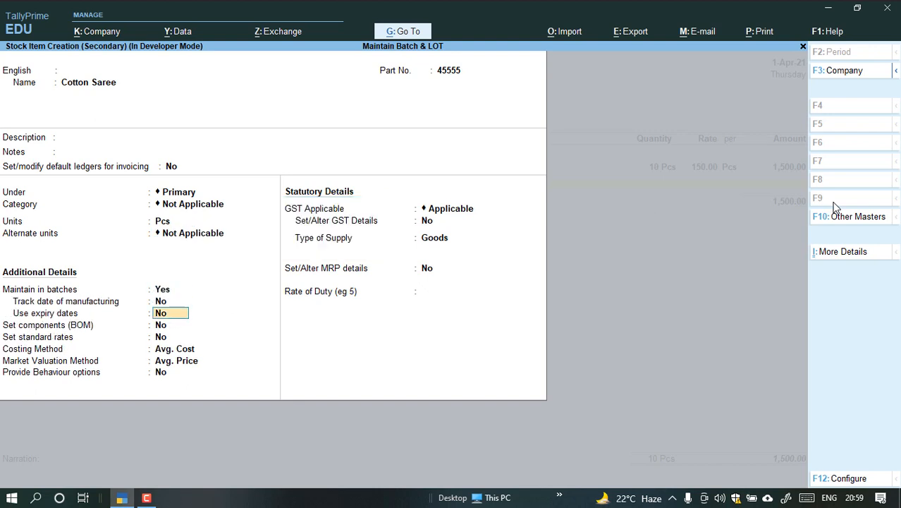
key(Return)
key(Return)
key(Return)
key(Return)
key(Return)
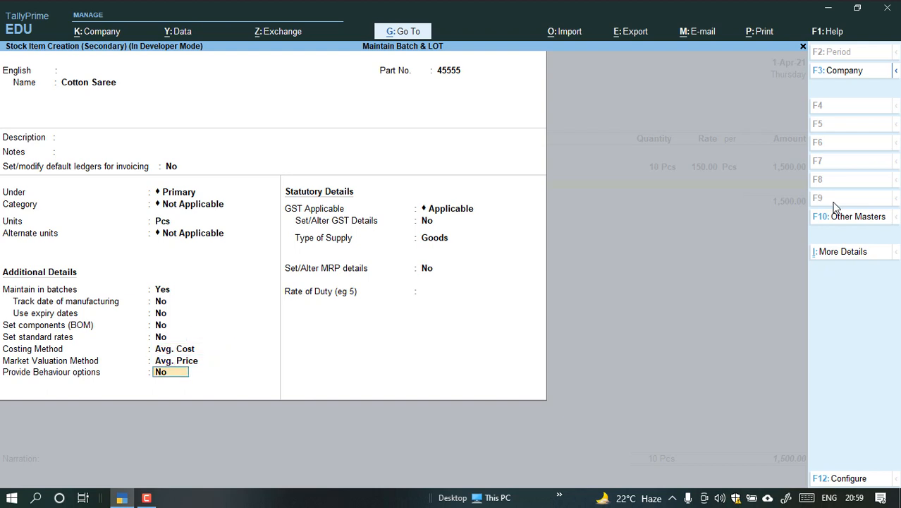
key(Return)
key(Return)
Enable Set/Alter GST Details for Cotton Saree and enter HSN/SAC 16855.
key(y)
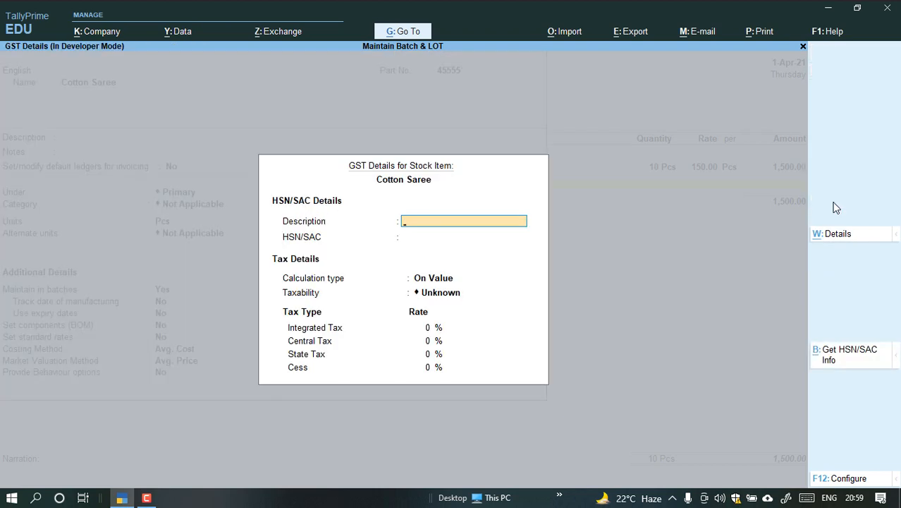
key(Return)
text(16855)
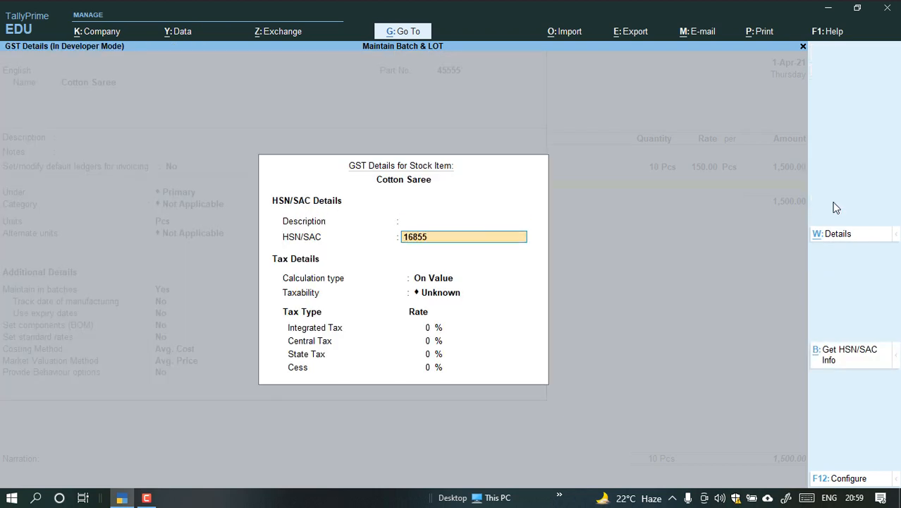
key(Return)
key(Return)
Set Cotton Saree's taxability to Taxable with an integrated tax rate of 18%.
key(Down)
key(Down)
key(Down)
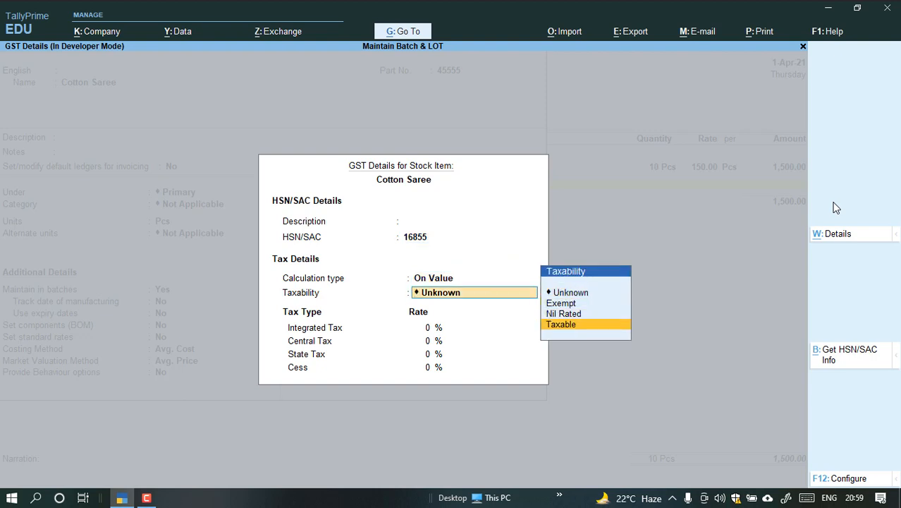
key(Return)
text(4)
key(BackSpace)
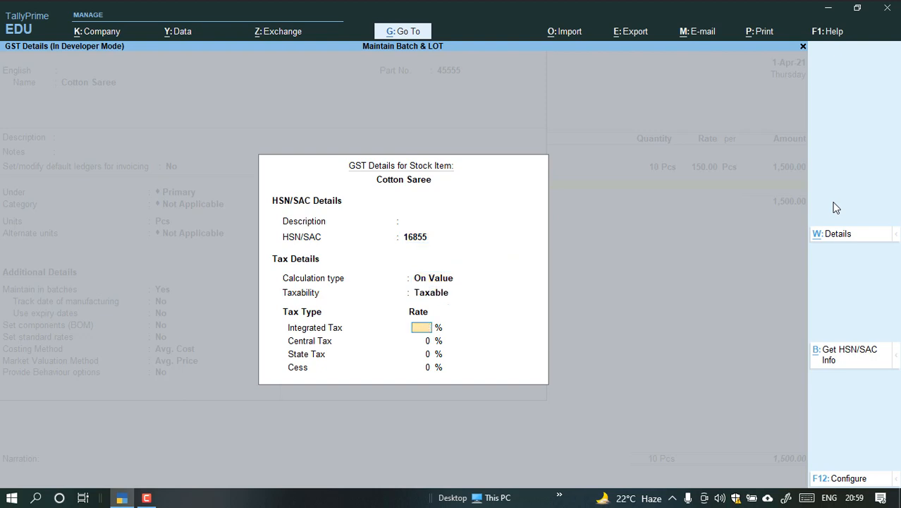
text(10)
key(Return)
Accept the GST details with the remaining statutory defaults and save the Cotton Saree stock item.
key(Return)
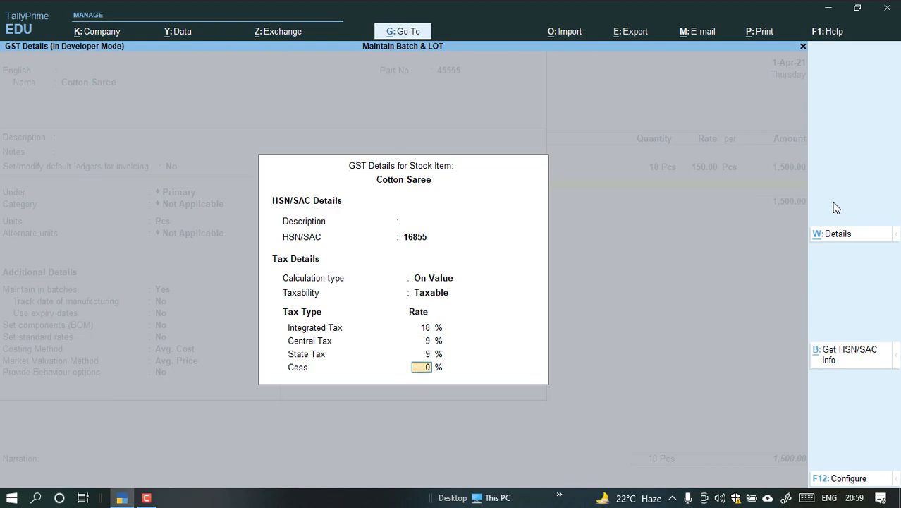
key(Return)
key(Return)
key(Return)
key(Return)
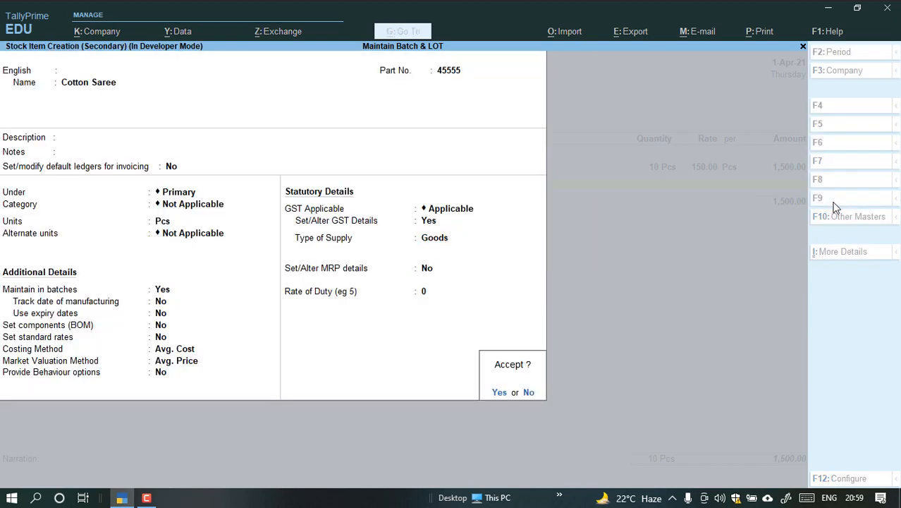
key(Return)
key(Return)
Allocate Cotton Saree on the purchase voucher to a new batch numbered 100 with a quantity of 120 Pcs.
key(Return)
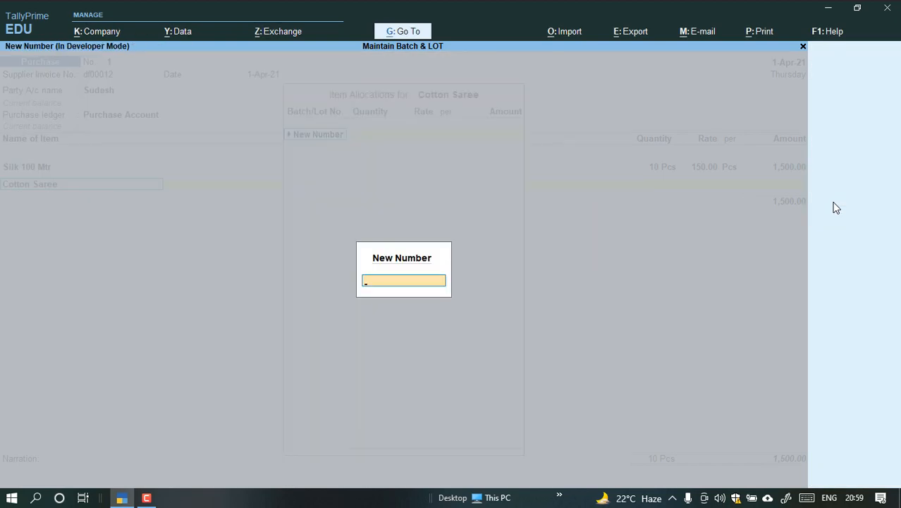
key(Return)
key(Return)
text(100)
key(Return)
text(120)
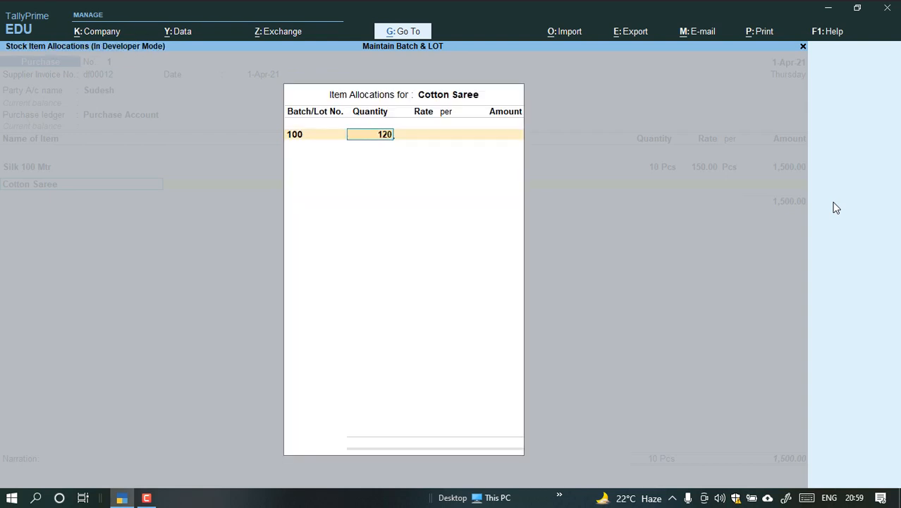
Set the rate for Cotton Saree's batch to 100 per Pcs and finish its item allocation.
key(Return)
text(100)
key(Return)
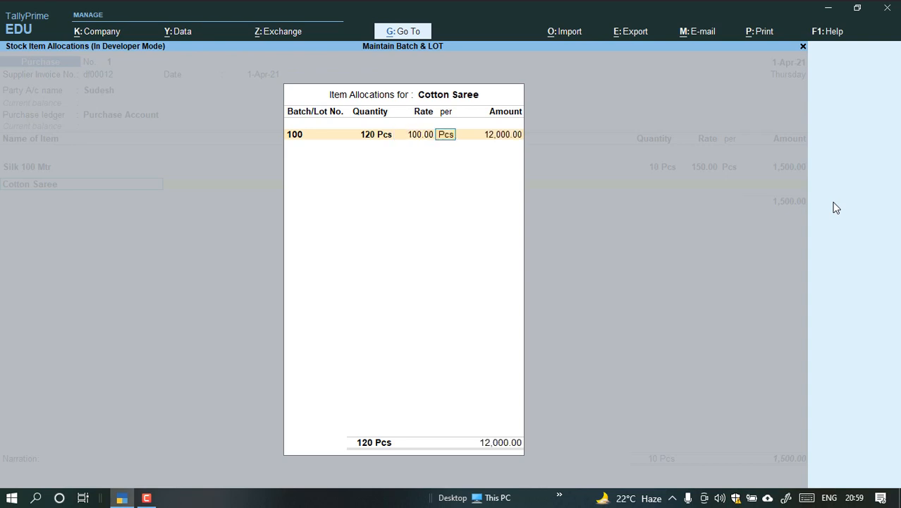
key(Return)
key(Return)
key(Return)
key(Return)
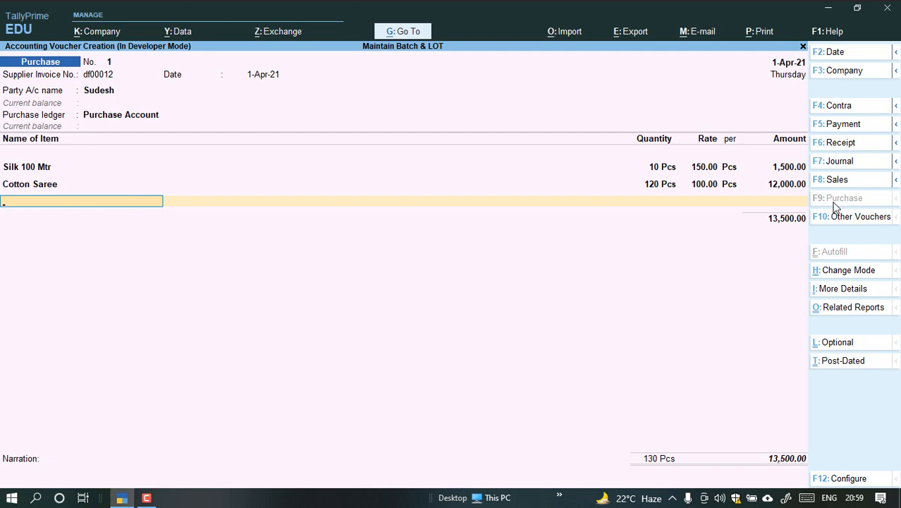
End the item list and add the CGST and SGST ledgers to the purchase voucher.
key(Return)
text(Ch)
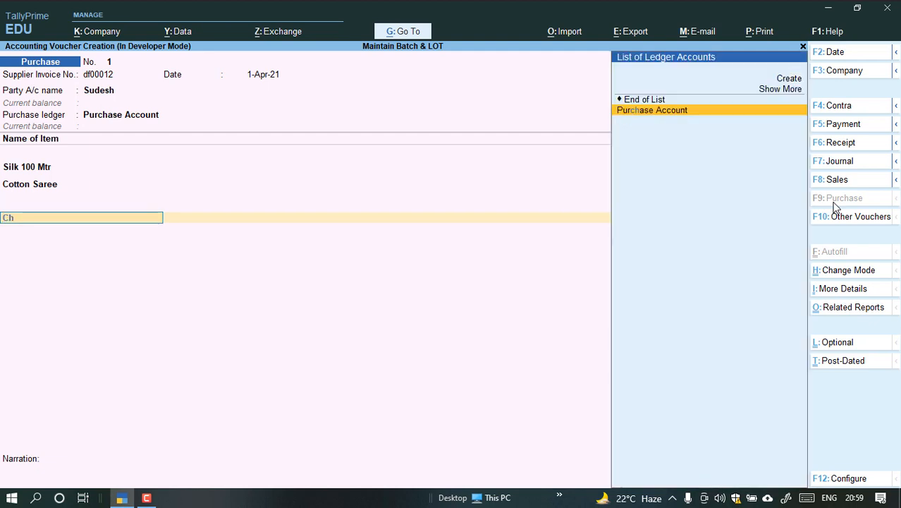
key(BackSpace)
key(BackSpace)
key(Down)
key(Down)
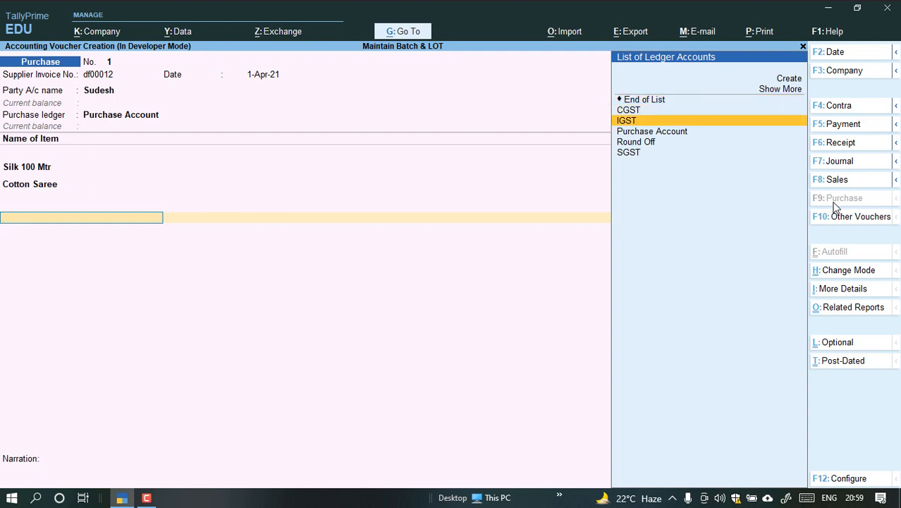
key(Up)
key(Return)
text(Sg)
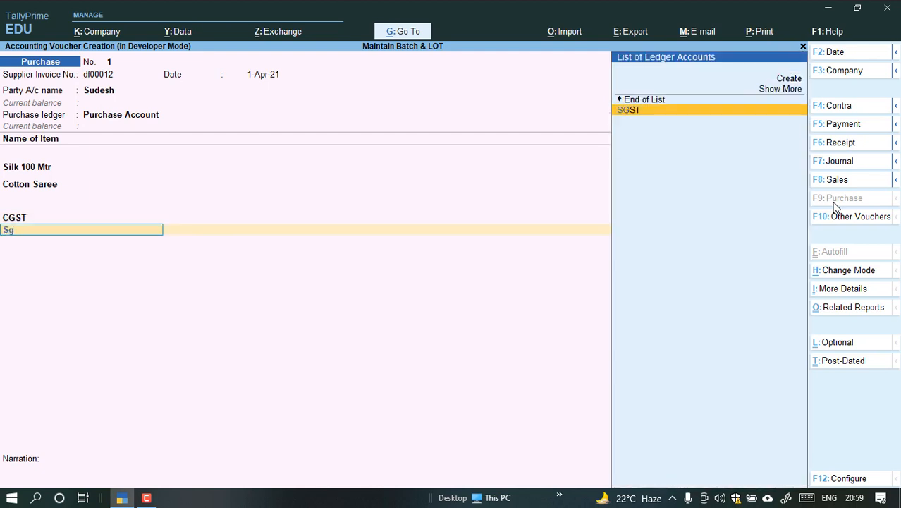
key(Return)
key(Return)
key(Return)
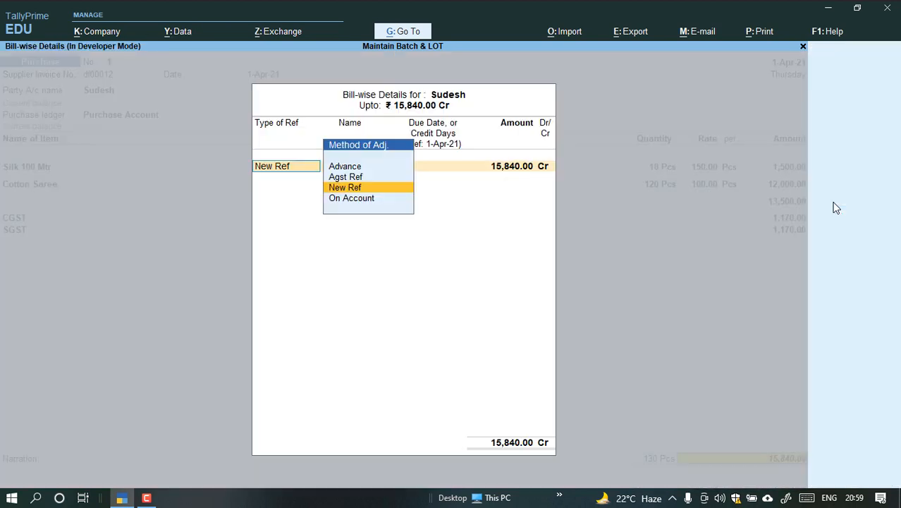
Record the supplier's bill as New Ref, leave the narration empty, save the purchase voucher and return to the Gateway of Tally.
key(Return)
key(Return)
key(Return)
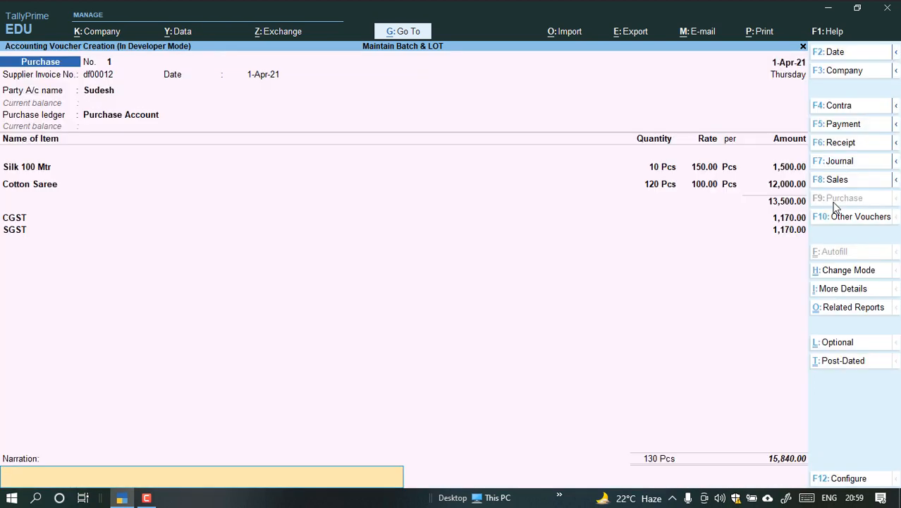
key(ctrl+a)
key(Escape)
key(Return)
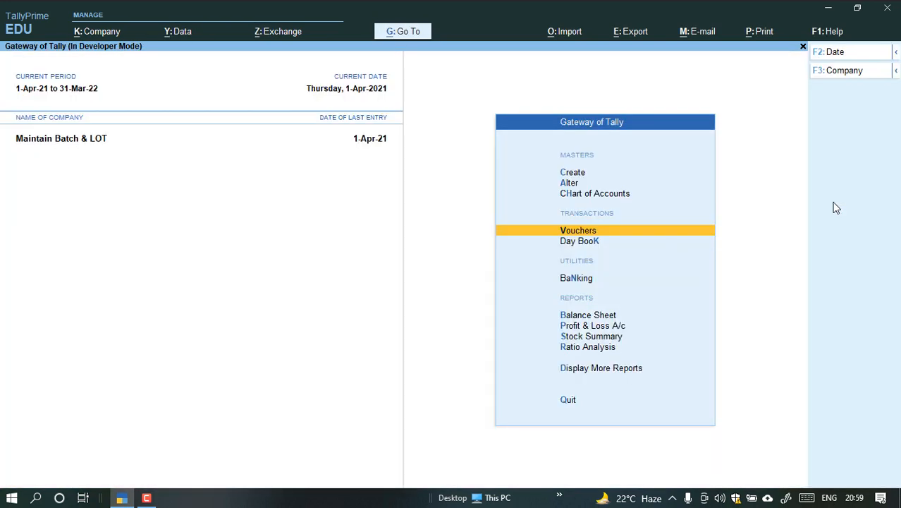
Open the Stock Summary and expand Cotton Saree and Silk 100 Mtr to their batch lines.
key(Escape)
key(Escape)
key(Up)
key(Up)
key(Up)
key(Up)
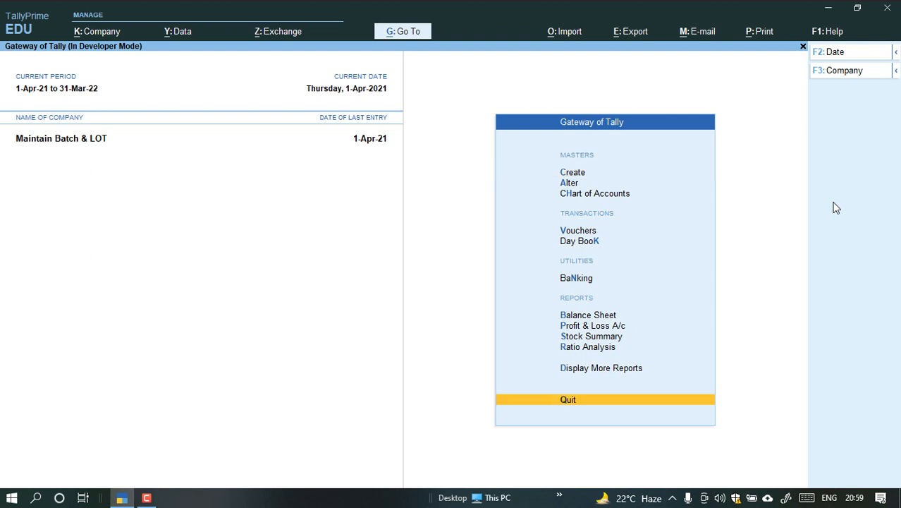
key(Return)
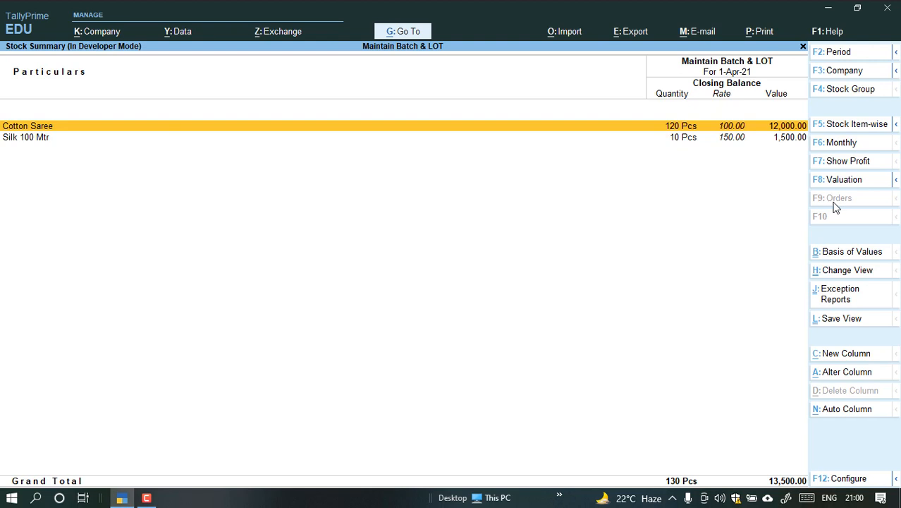
key(shift+Return)
key(Down)
key(Down)
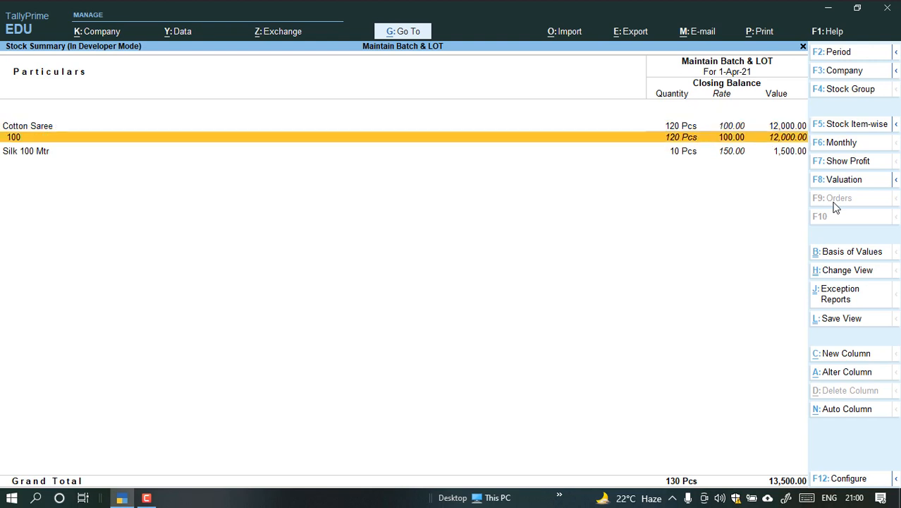
key(shift+Return)
key(Down)
Examine the batch-wise quantity, rate and value of both stock items, and close the Stock Summary.
key(Up)
key(Up)
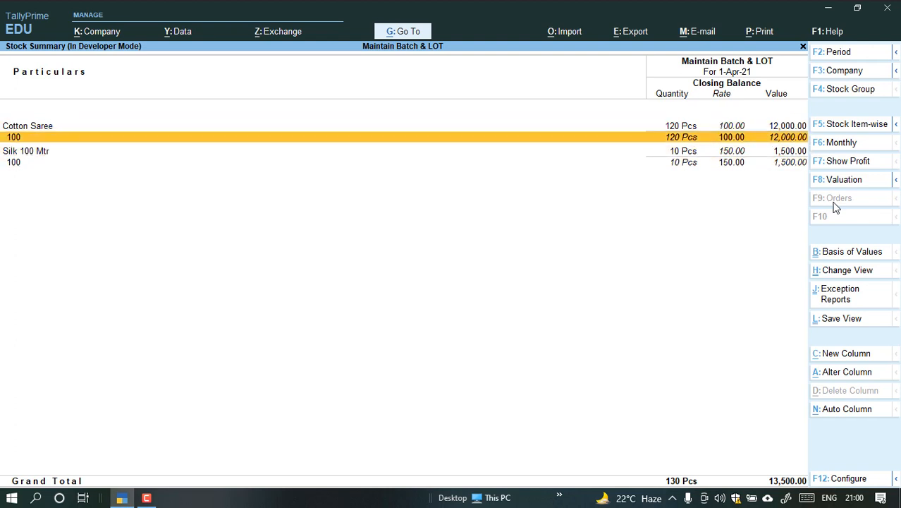
key(Down)
key(Down)
key(Up)
key(Down)
key(Up)
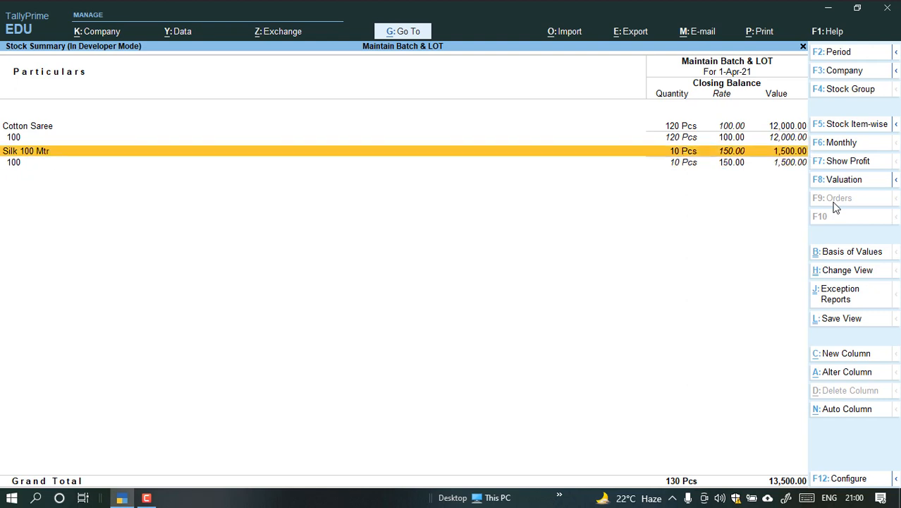
key(Up)
key(Up)
key(Escape)
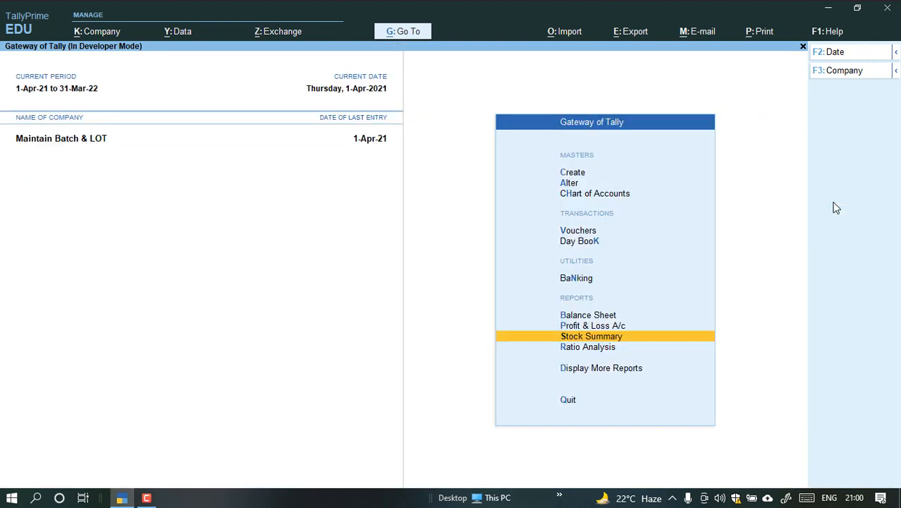
Open the Batch summary among the inventory book reports.
key(Up)
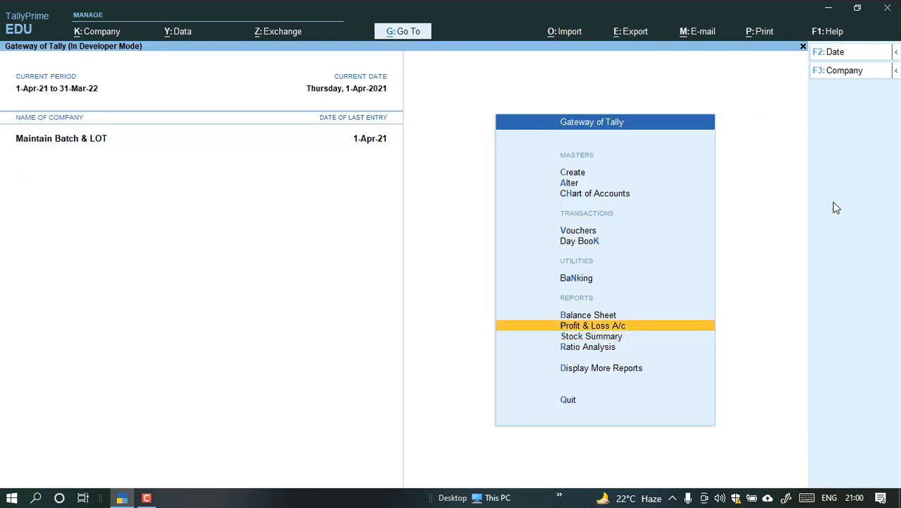
key(d)
key(Down)
key(Down)
key(Down)
key(Down)
key(Down)
key(Down)
key(Down)
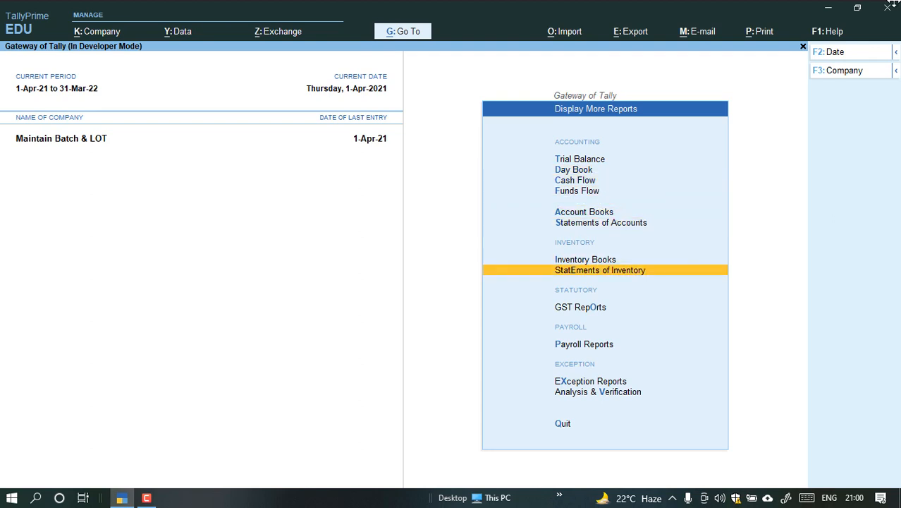
click(147, 498)
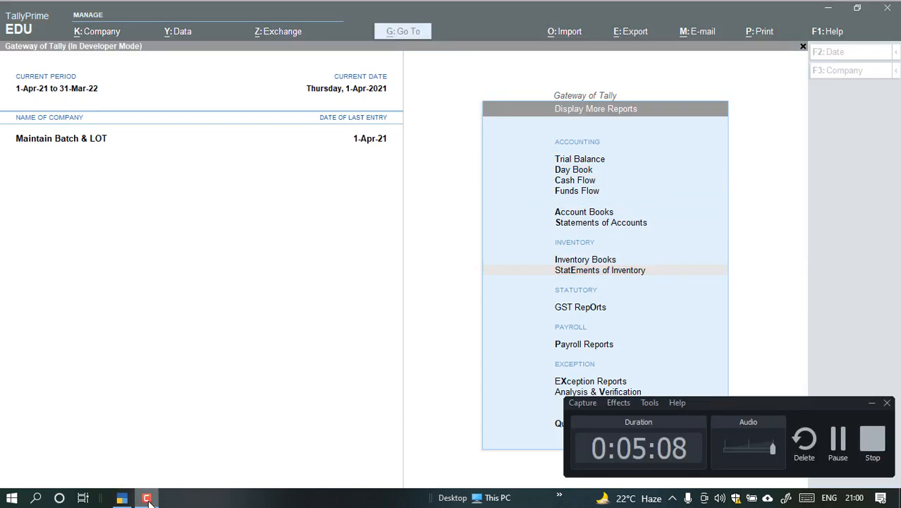
click(306, 362)
key(Up)
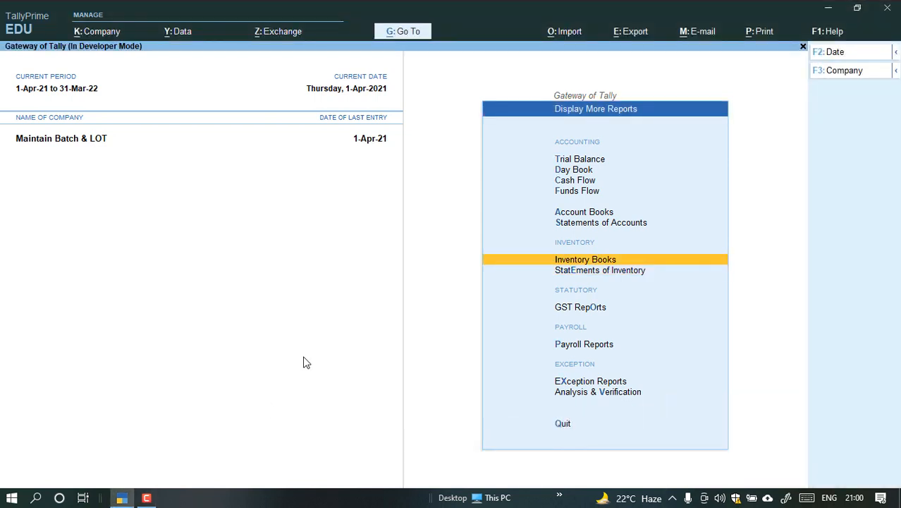
key(Return)
key(Down)
key(Down)
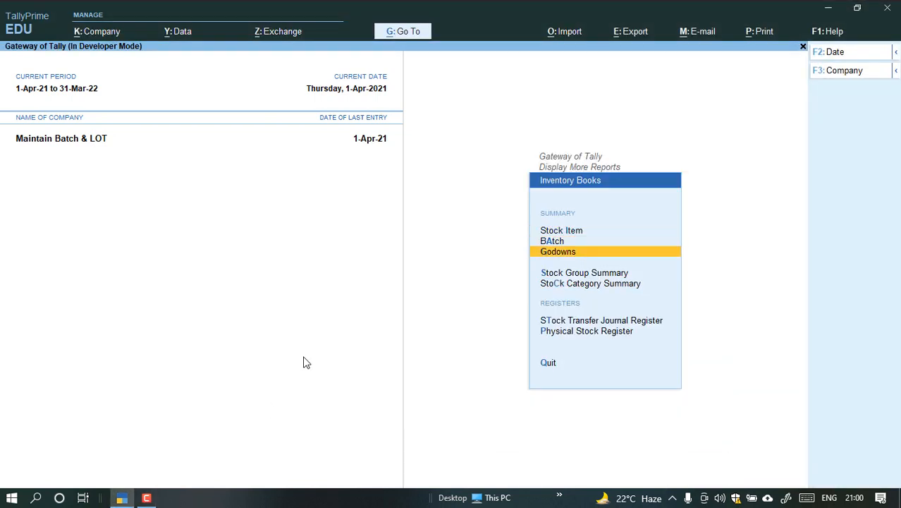
key(Up)
key(Return)
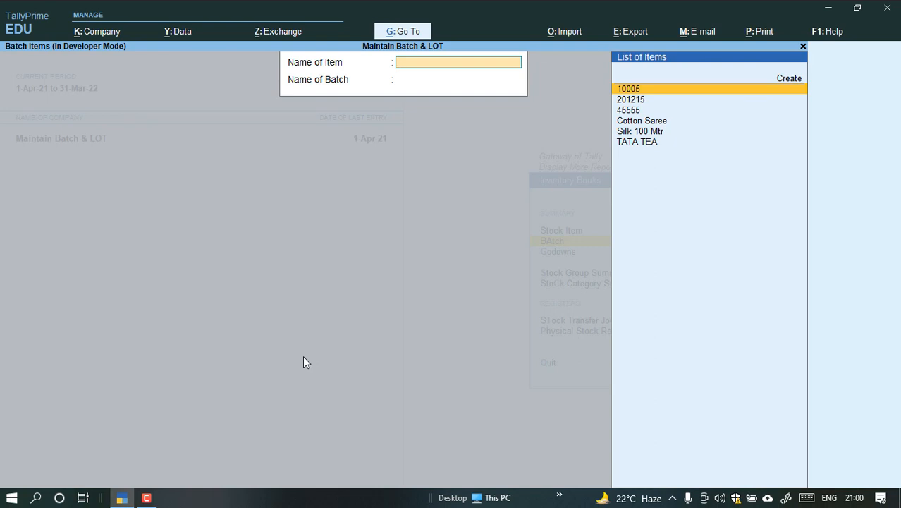
Review the batch vouchers of Cotton Saree batch 100 and return to the Gateway of Tally.
key(Down)
key(Down)
key(Down)
key(Return)
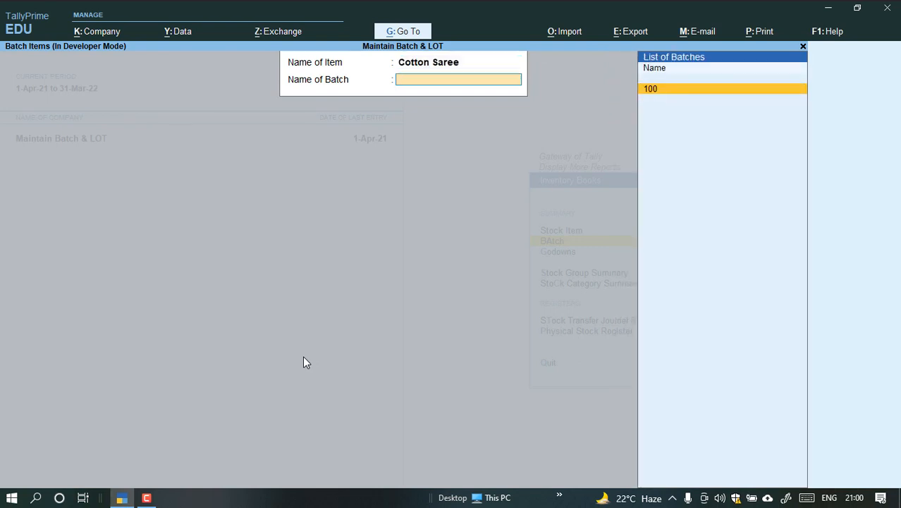
key(Return)
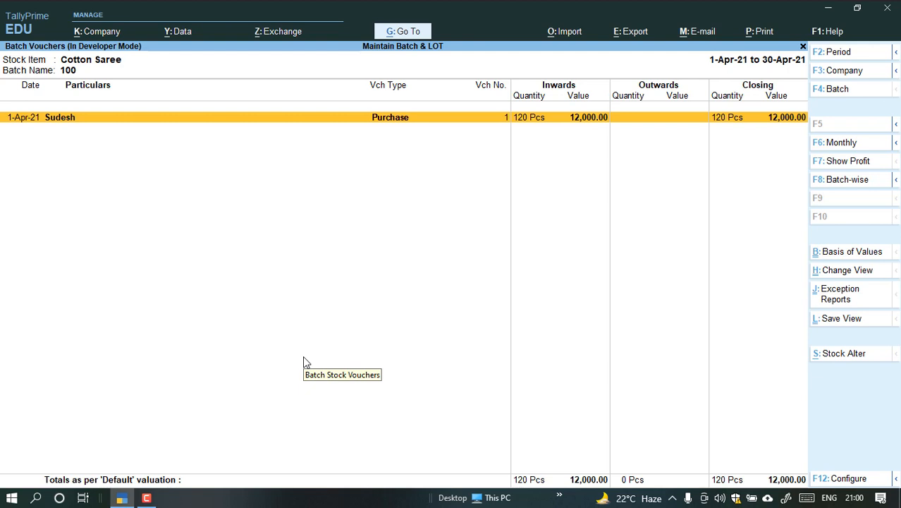
key(Escape)
key(Escape)
key(Escape)
key(Escape)
key(Escape)
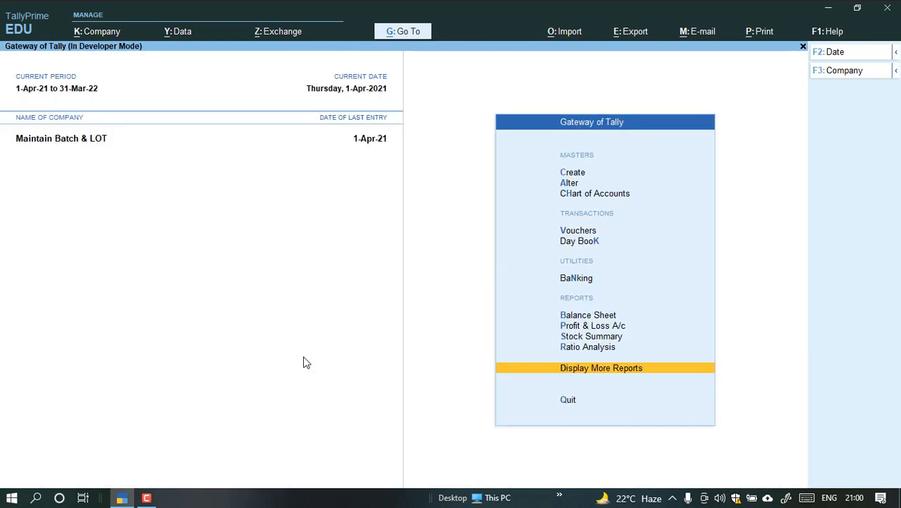
Start a new accounting voucher of type Sales.
key(Home)
key(v)
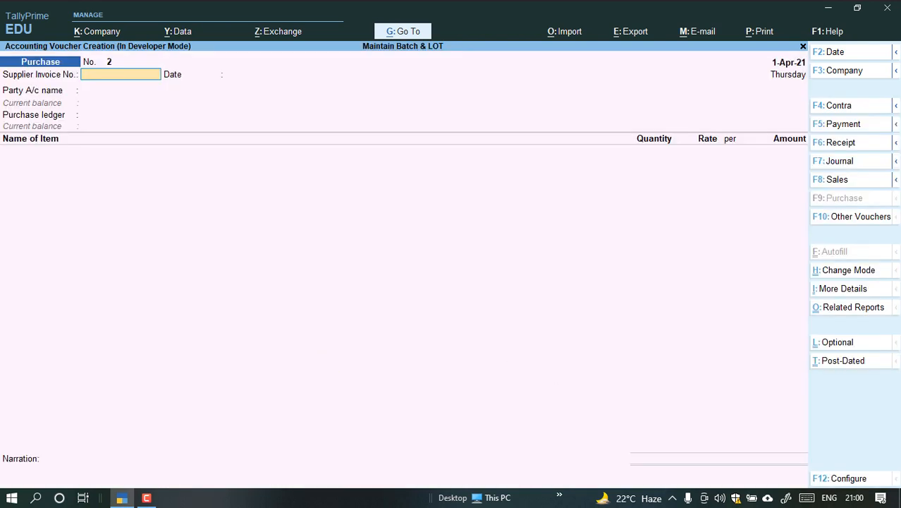
click(835, 180)
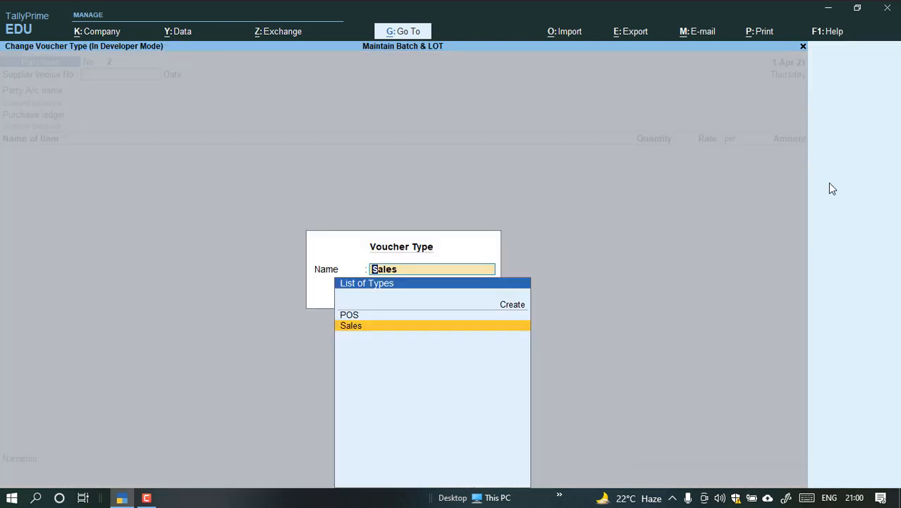
key(Return)
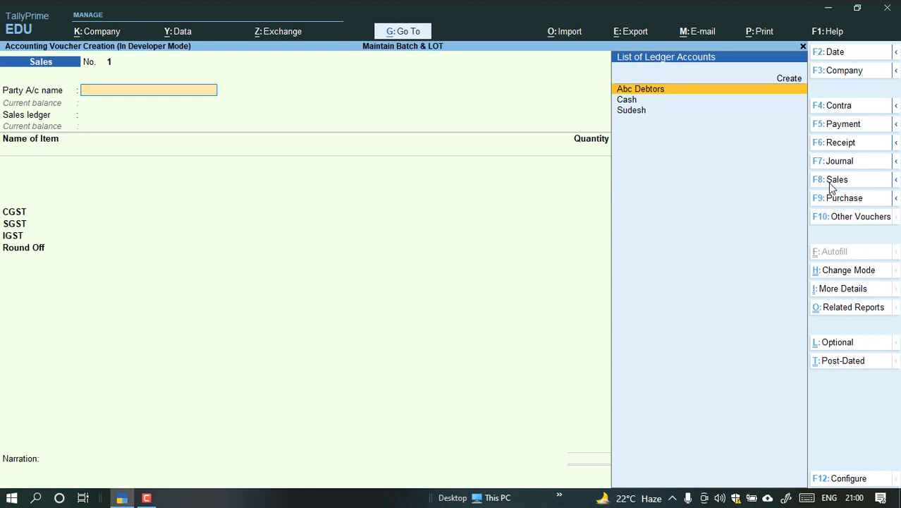
Set the sales voucher's party to Abc Debtors and its sales ledger to Sales Account.
key(Return)
key(Return)
key(Return)
key(Return)
key(Return)
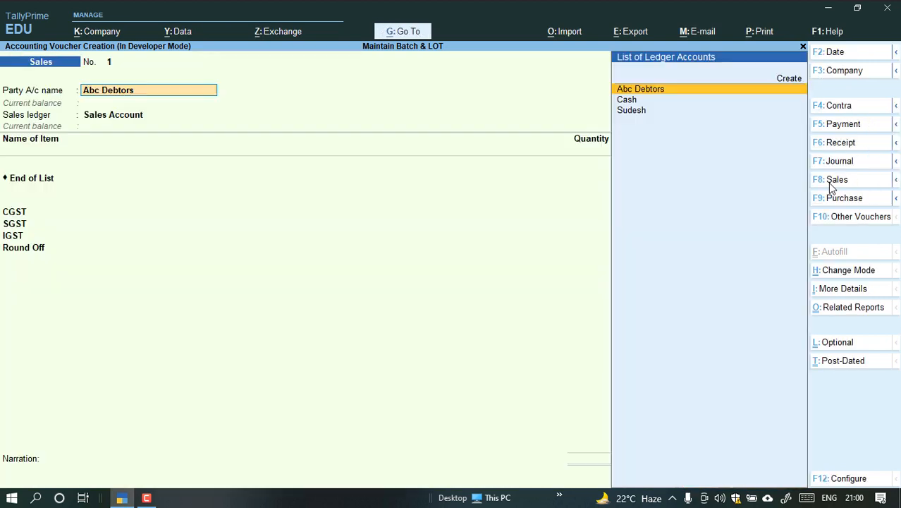
key(Return)
key(Return)
Add the stock item Silk 100 Mtr to the sales voucher and allocate it from batch 100.
key(BackSpace)
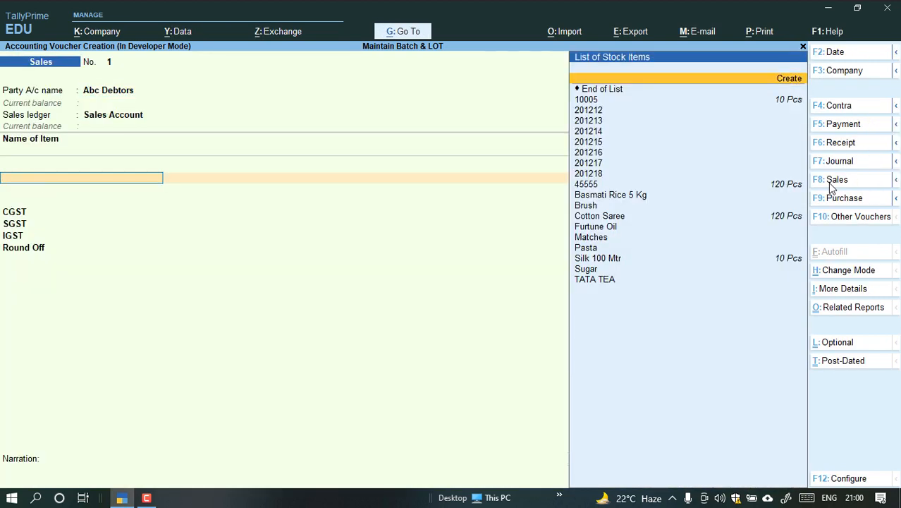
text(Silk)
key(Return)
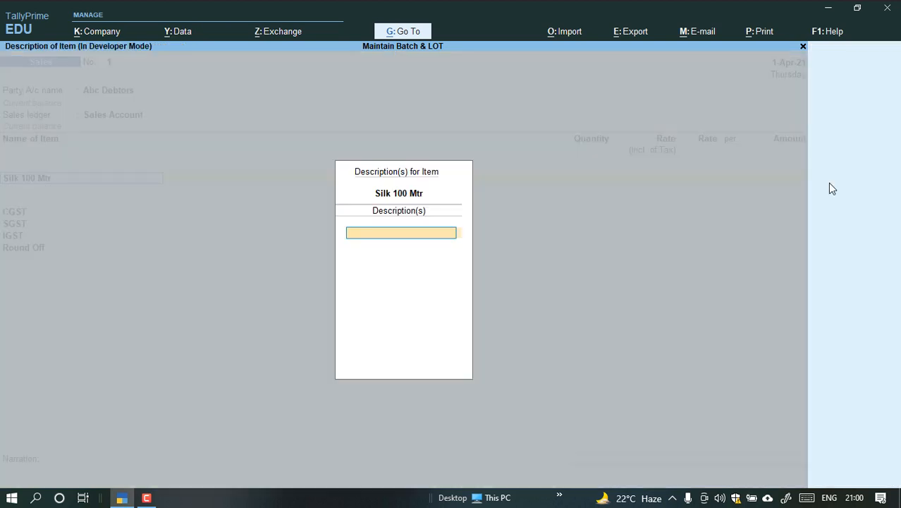
key(Return)
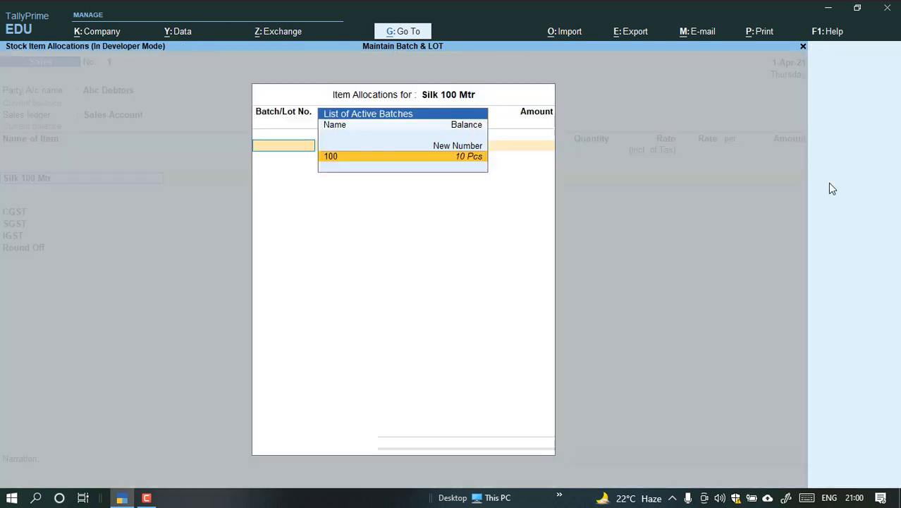
key(Return)
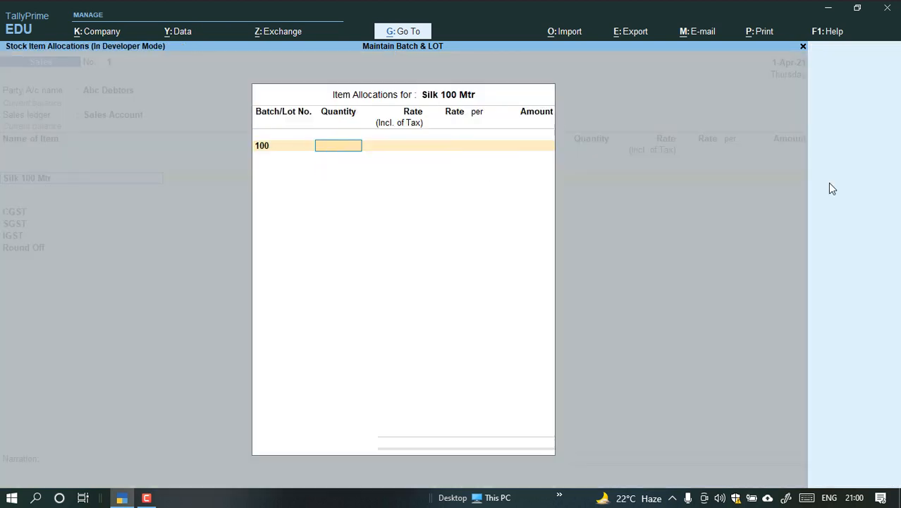
Set the Silk 100 Mtr batch allocation to 5 Pcs at a rate of 200 per piece and accept the line.
text(5)
key(Return)
key(Return)
text(100)
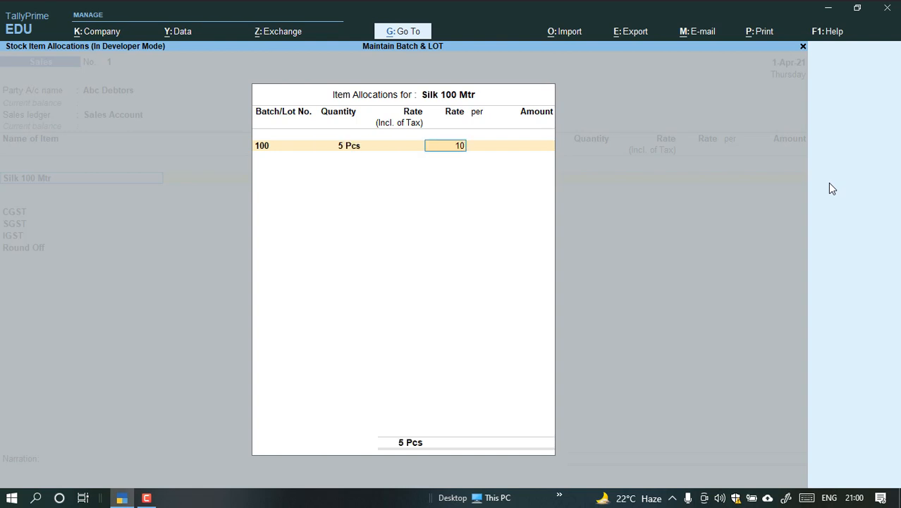
key(BackSpace)
key(BackSpace)
key(BackSpace)
text(200)
key(Return)
key(Return)
Add Cotton Saree as the second item of the sales voucher and allocate it from batch 100.
key(Return)
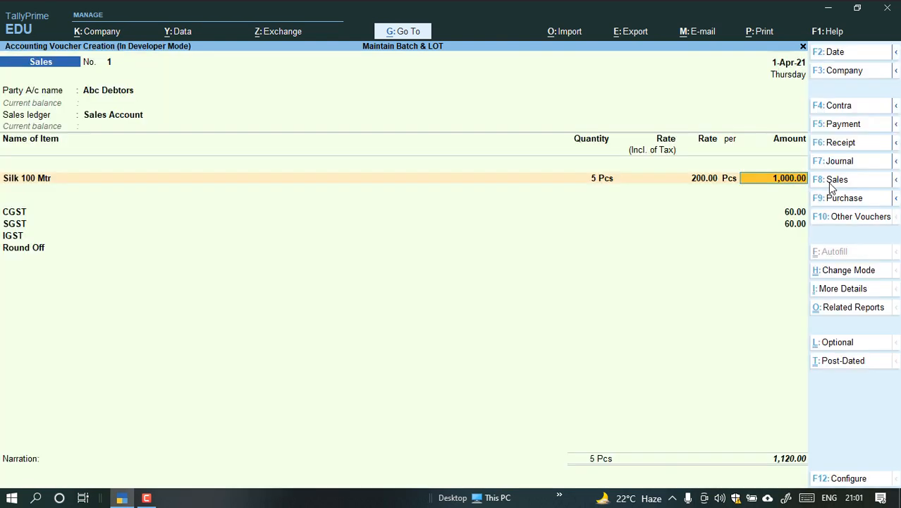
key(Return)
key(Return)
key(BackSpace)
key(Return)
text(Co)
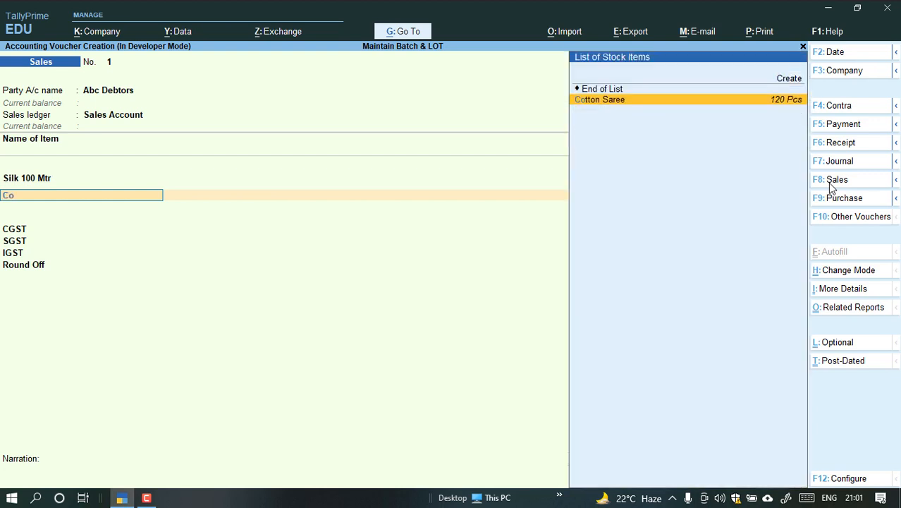
key(Return)
key(Return)
key(BackSpace)
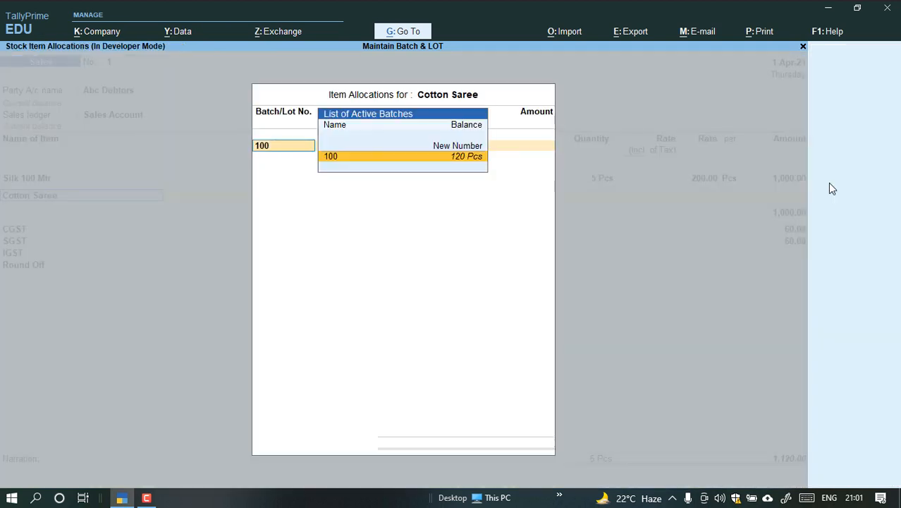
key(Return)
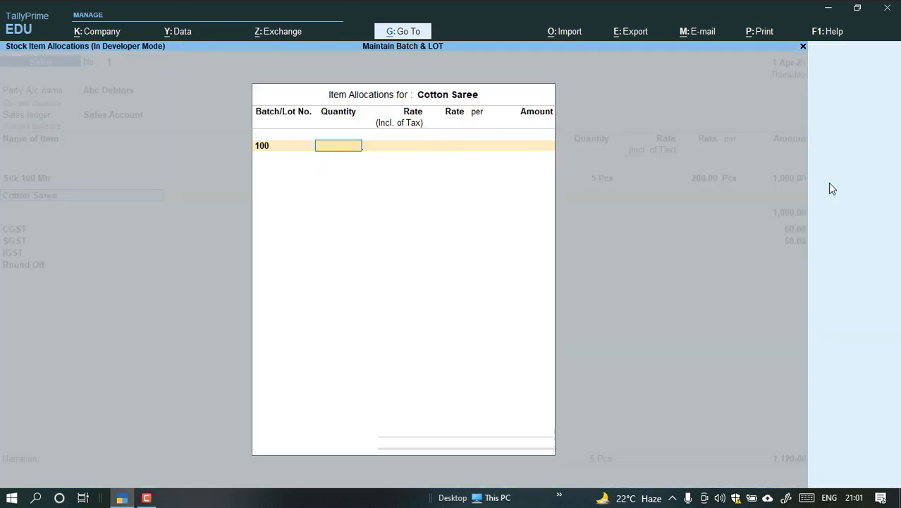
key(BackSpace)
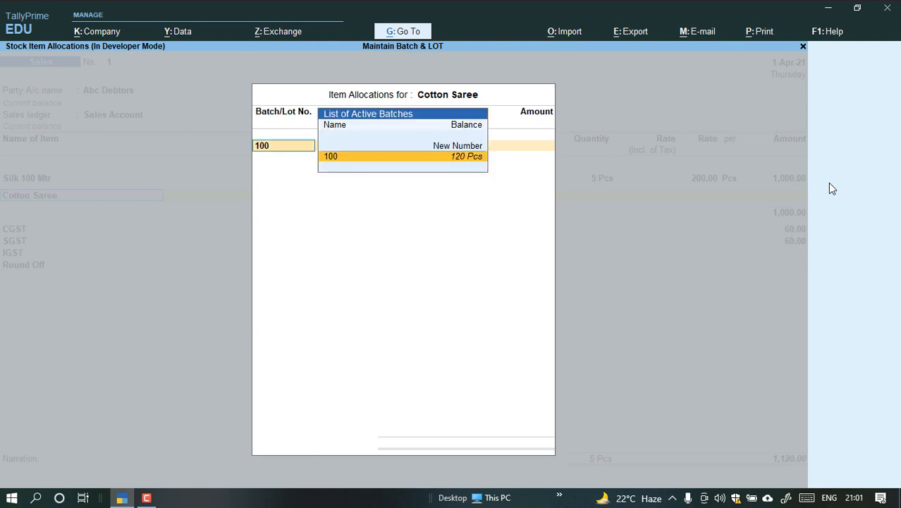
key(Return)
Set the Cotton Saree batch allocation to 60 Pcs at a rate of 300 per piece and finish the item list.
text(60)
key(Return)
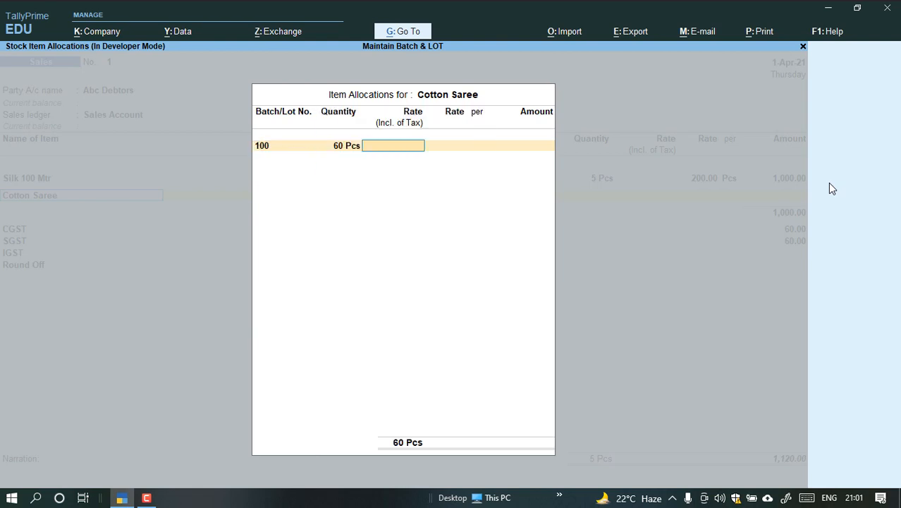
key(Return)
text(300)
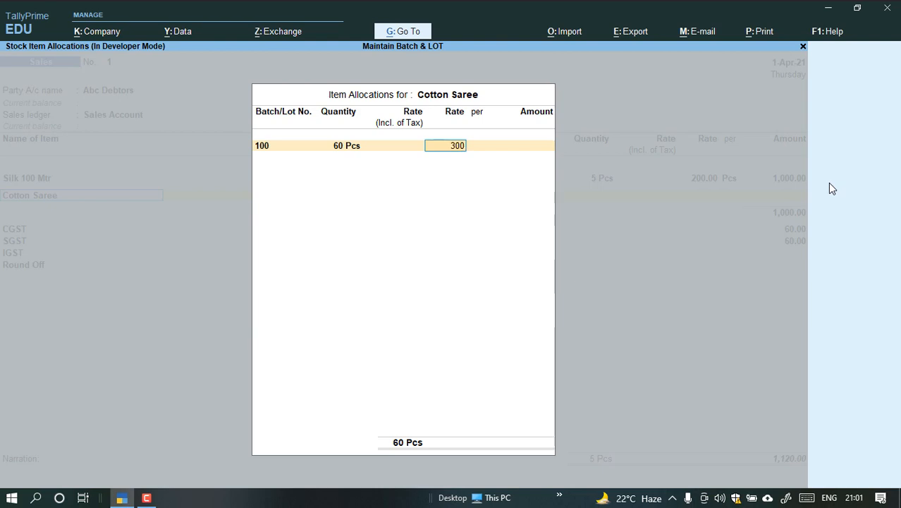
key(Return)
key(Return)
key(Return)
key(Return)
key(Return)
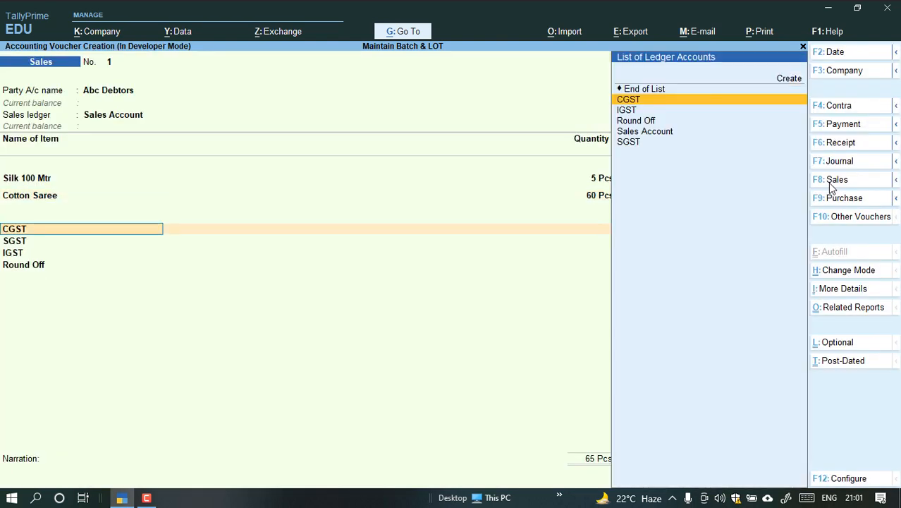
Save the sales voucher and preview its Tax Invoice, closing voucher entry to return to the Gateway of Tally.
key(ctrl)
key(ctrl+a)
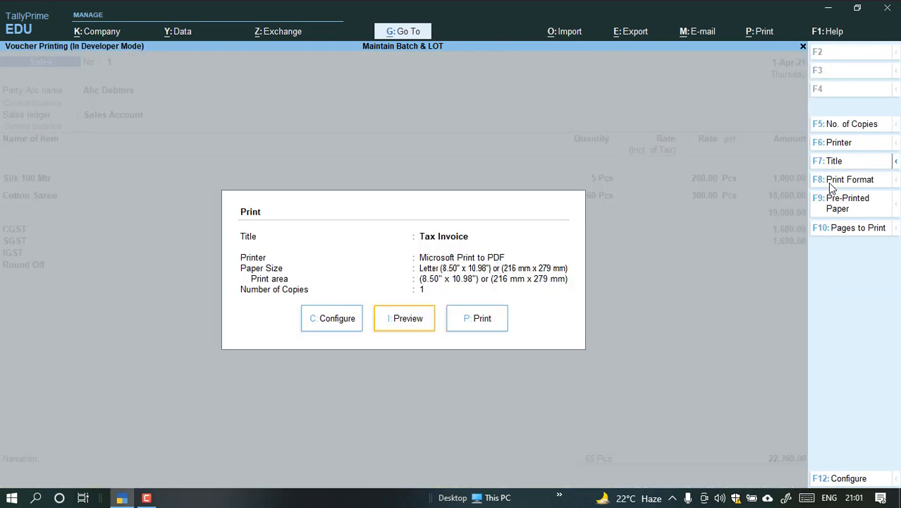
key(i)
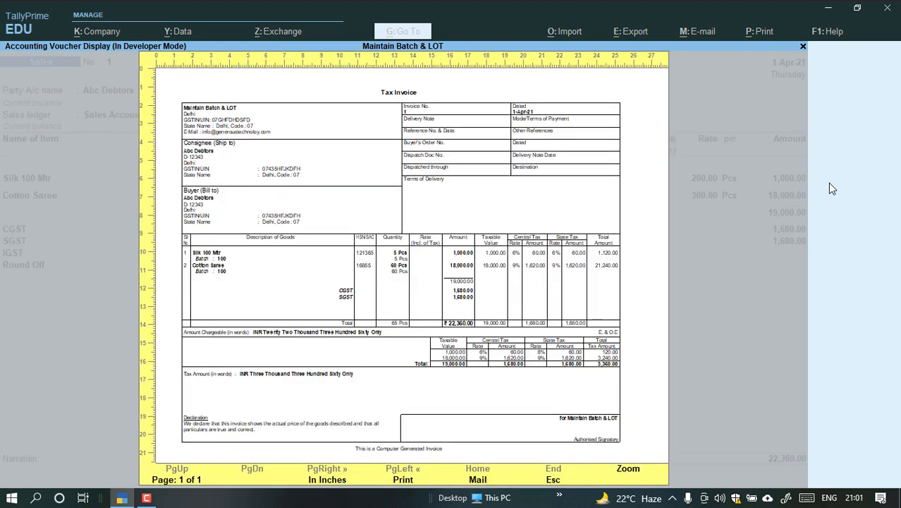
key(Escape)
key(Escape)
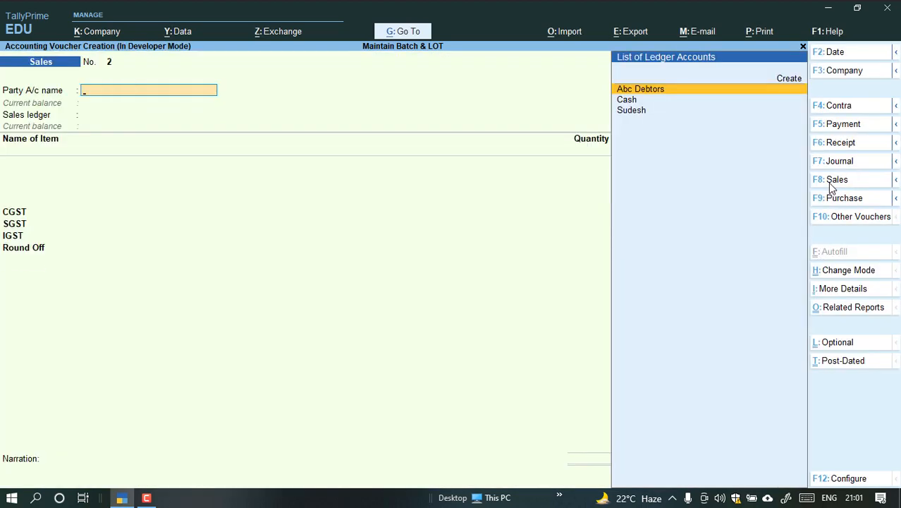
key(Escape)
key(Return)
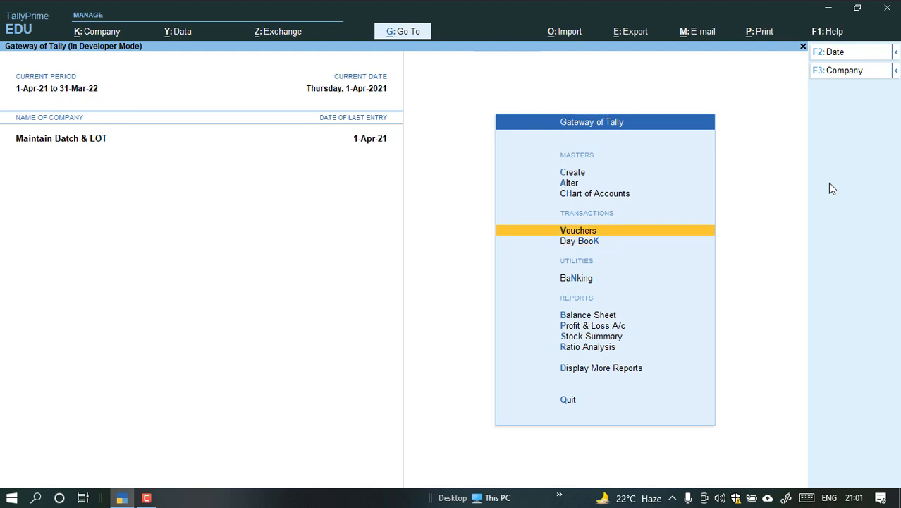
Open the Stock Summary report from the Gateway of Tally.
key(Up)
key(Up)
key(Up)
key(Up)
key(Up)
key(Up)
key(Up)
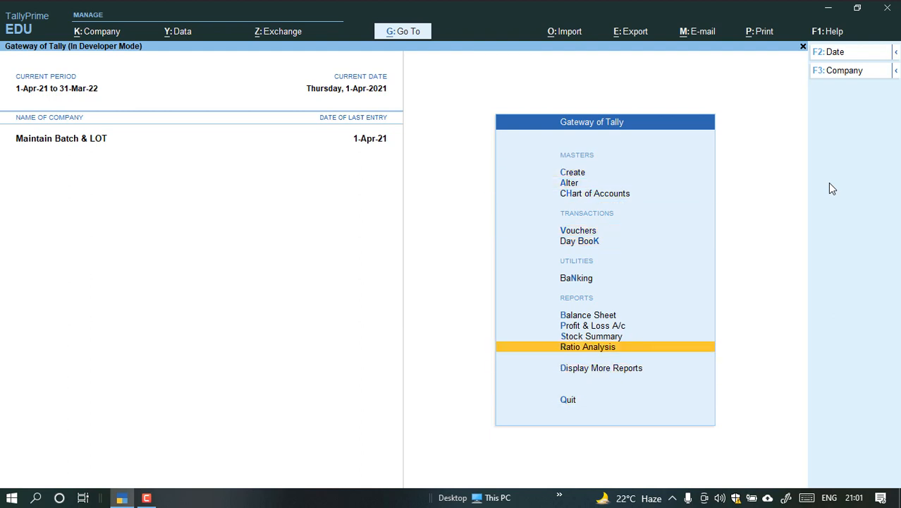
key(Return)
key(Down)
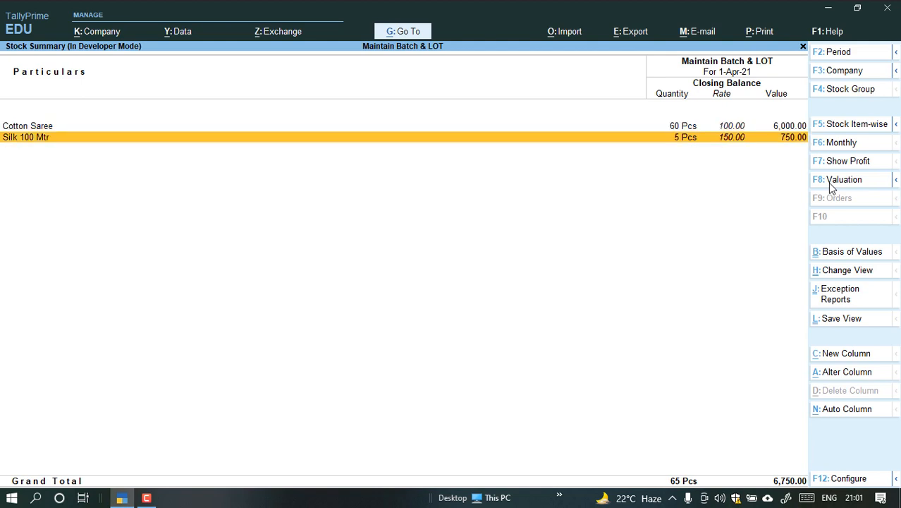
Expand Cotton Saree and Silk 100 Mtr in the Stock Summary to review their batch balances, and close the report.
key(Up)
key(shift+Return)
key(Down)
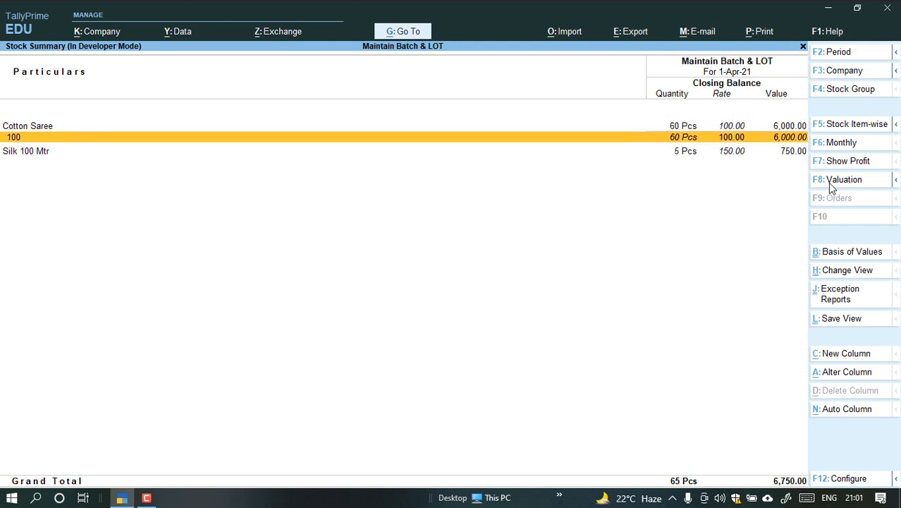
key(Down)
key(shift+Return)
key(Down)
key(Up)
key(Up)
key(Up)
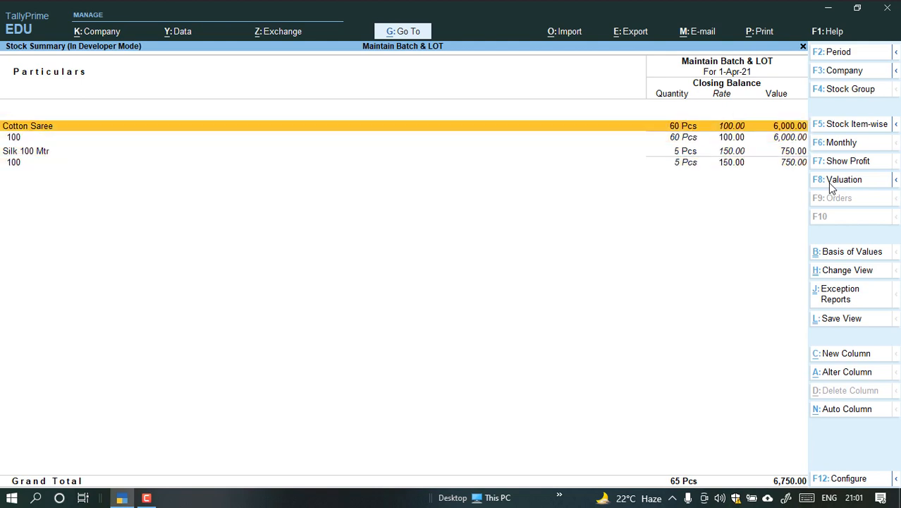
key(Down)
key(Down)
key(Up)
key(Escape)
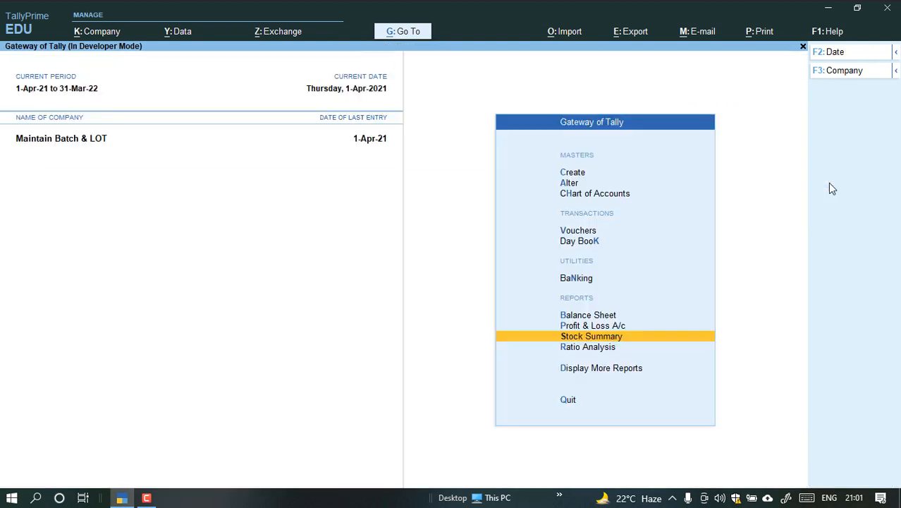
Open the Batch summary under the inventory books in the additional reports.
key(Up)
key(Up)
key(Up)
key(Up)
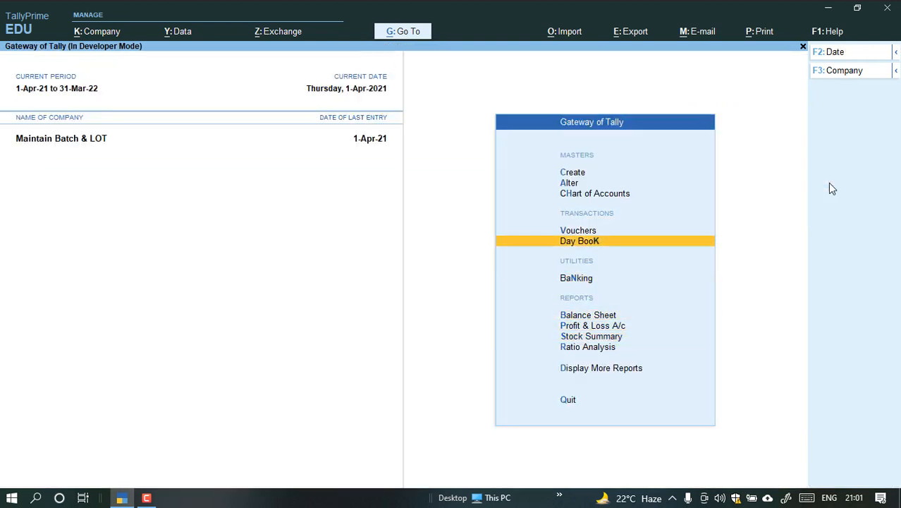
key(d)
key(Down)
key(Down)
key(Down)
key(Down)
key(Down)
key(Down)
key(Down)
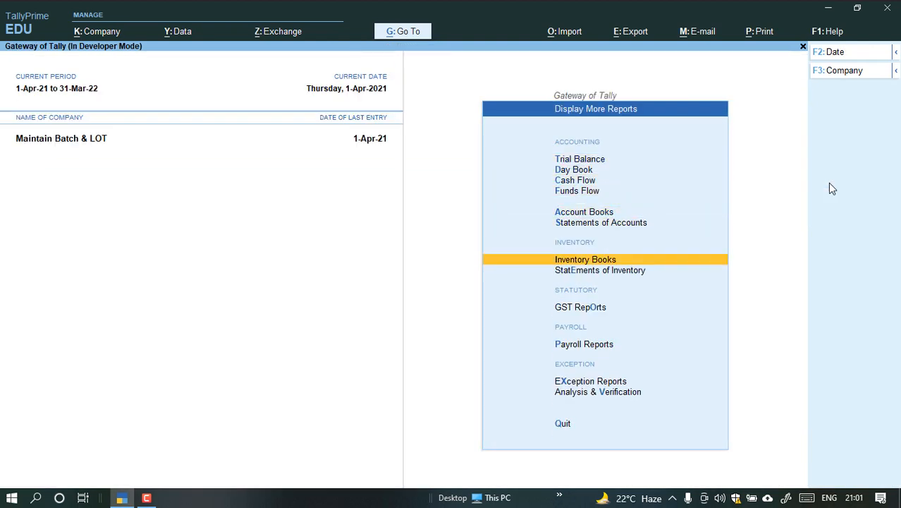
key(Return)
key(Escape)
key(Up)
key(Return)
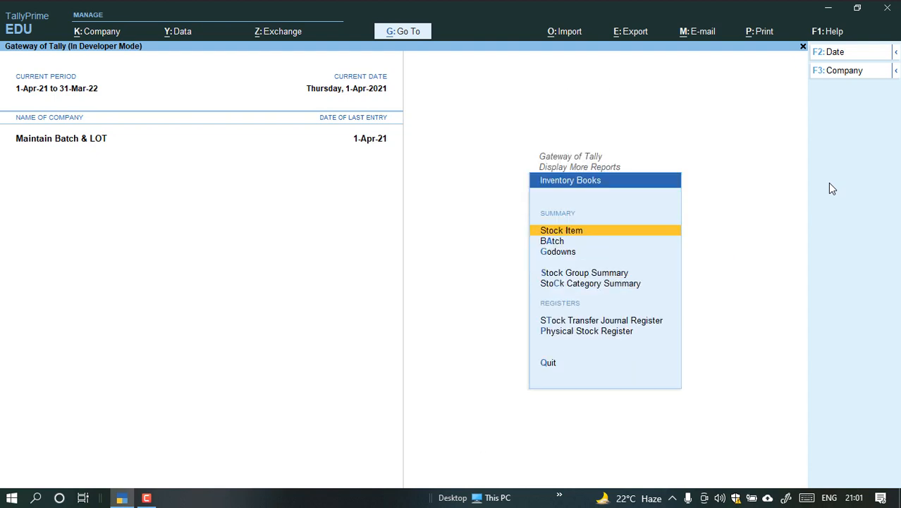
key(Down)
key(Return)
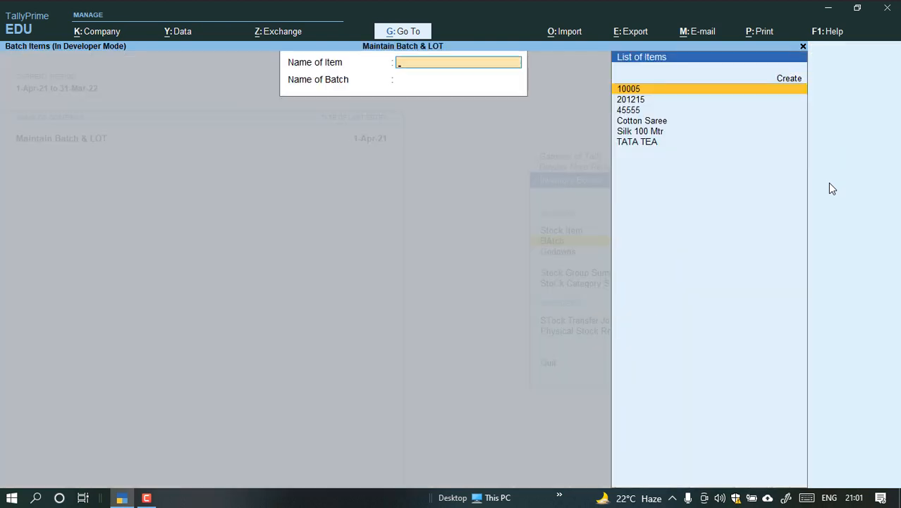
Review the inward and outward vouchers of Cotton Saree batch 100 and close the report.
key(Down)
key(Down)
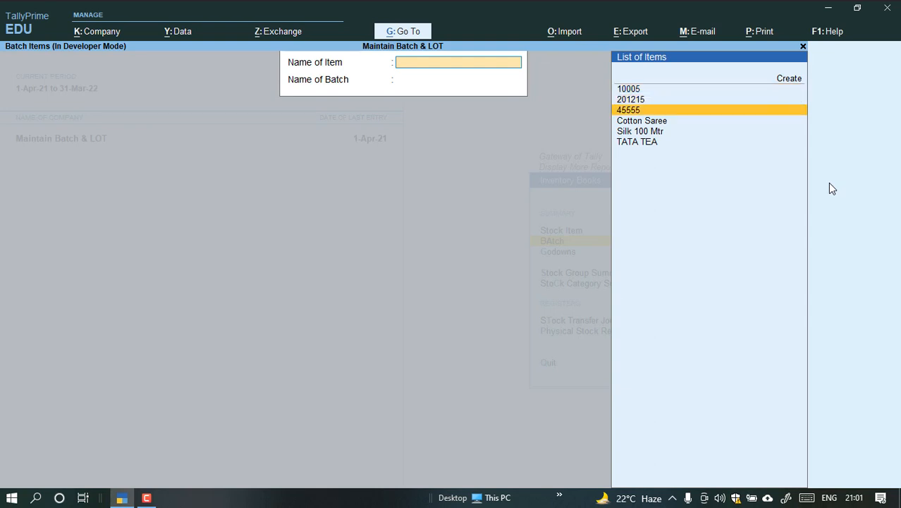
key(Down)
key(Return)
key(Return)
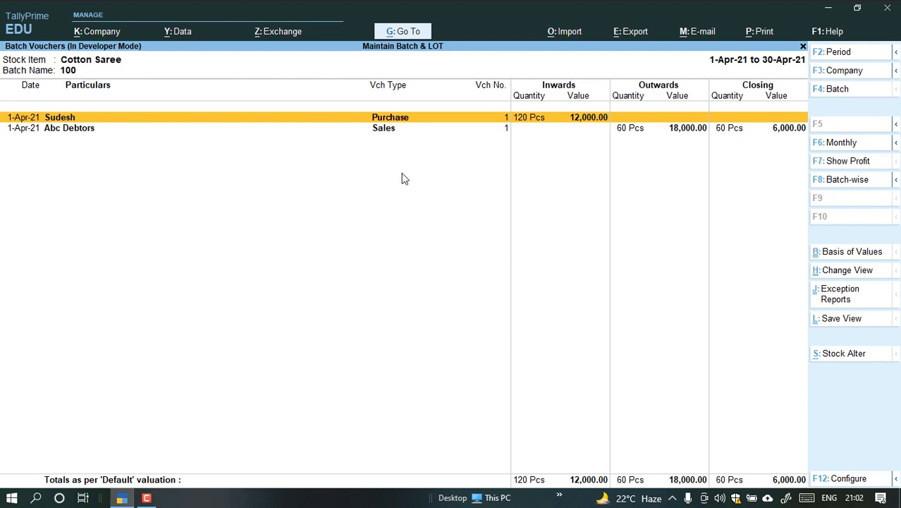
key(Down)
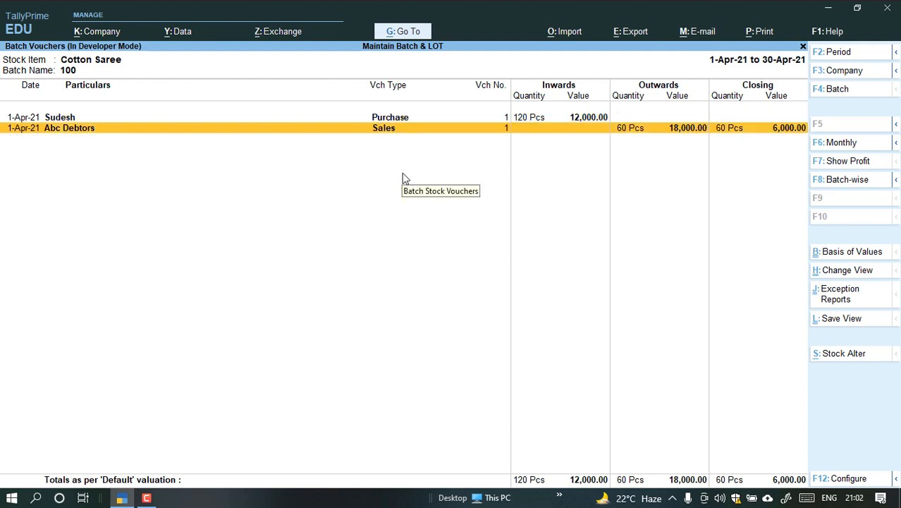
key(Escape)
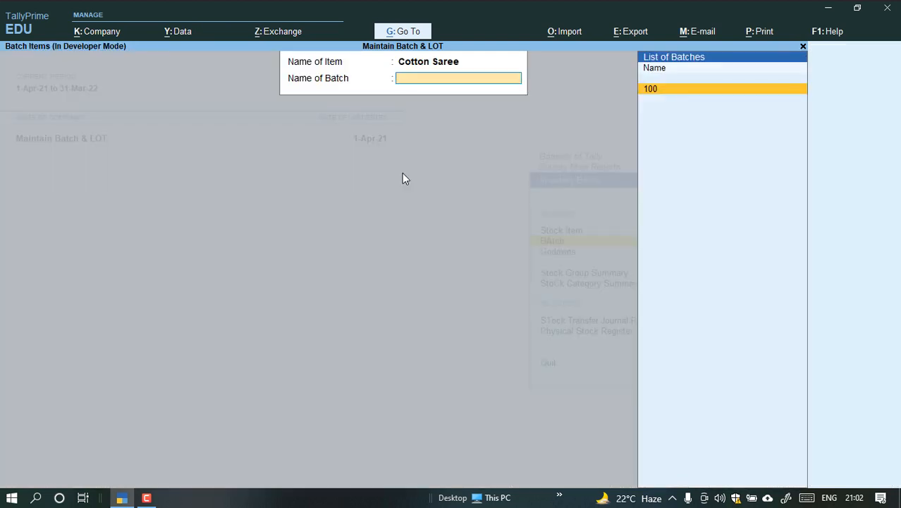
key(Escape)
Review the purchase and sales vouchers of Silk 100 Mtr batch 100 and go back to the additional reports list.
key(Return)
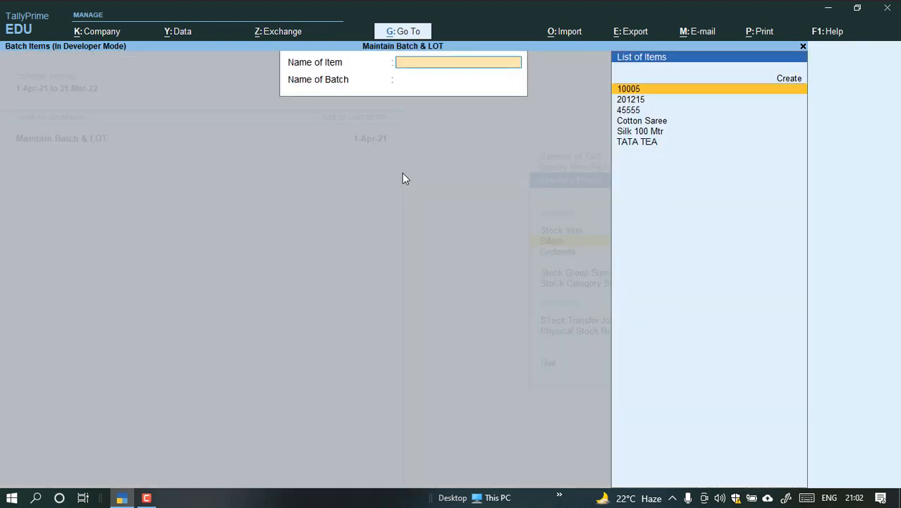
key(Down)
key(Down)
key(Down)
key(Down)
key(Return)
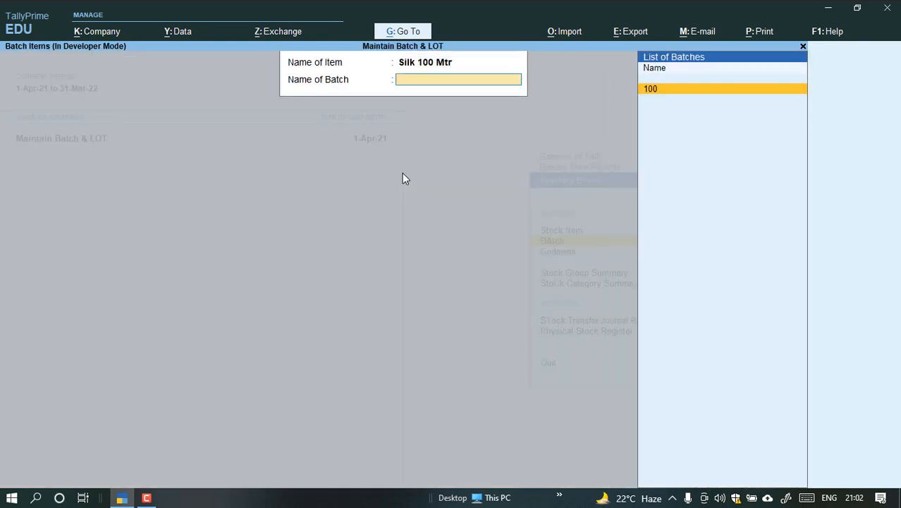
key(Return)
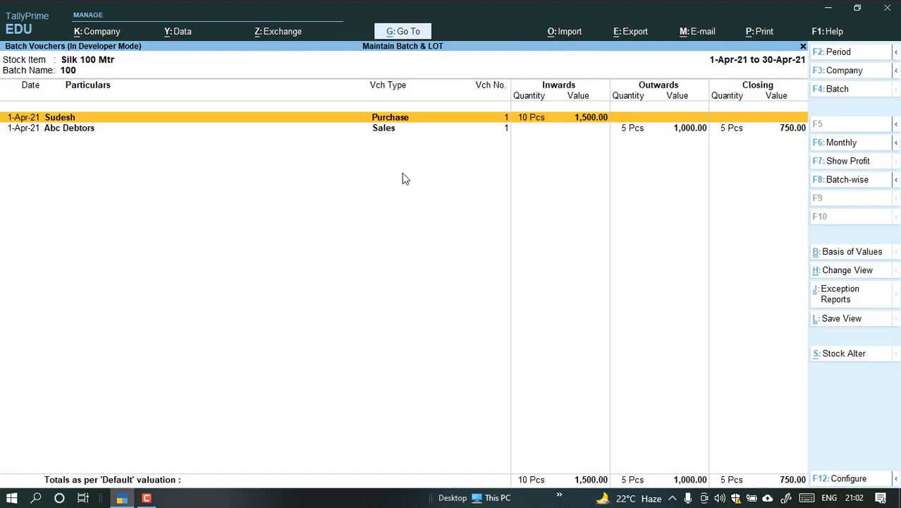
key(Down)
key(Up)
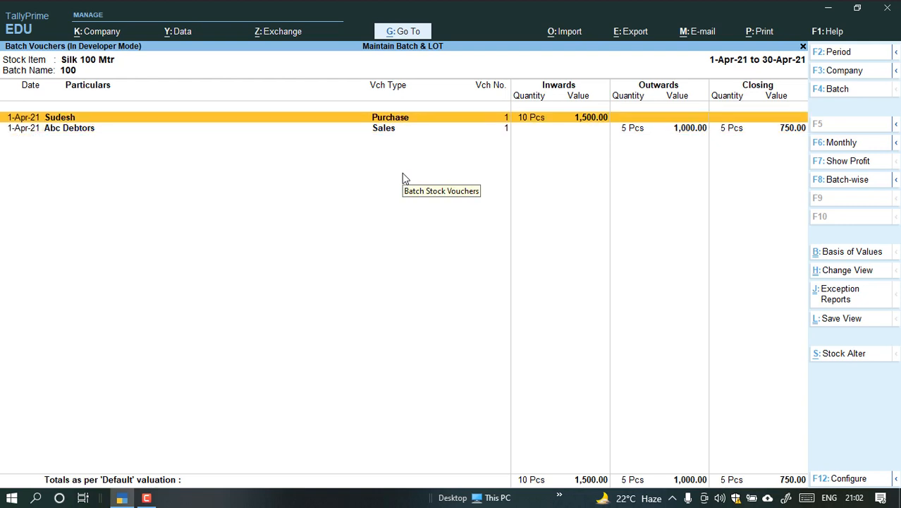
key(Down)
key(Up)
key(Escape)
key(Escape)
key(Escape)
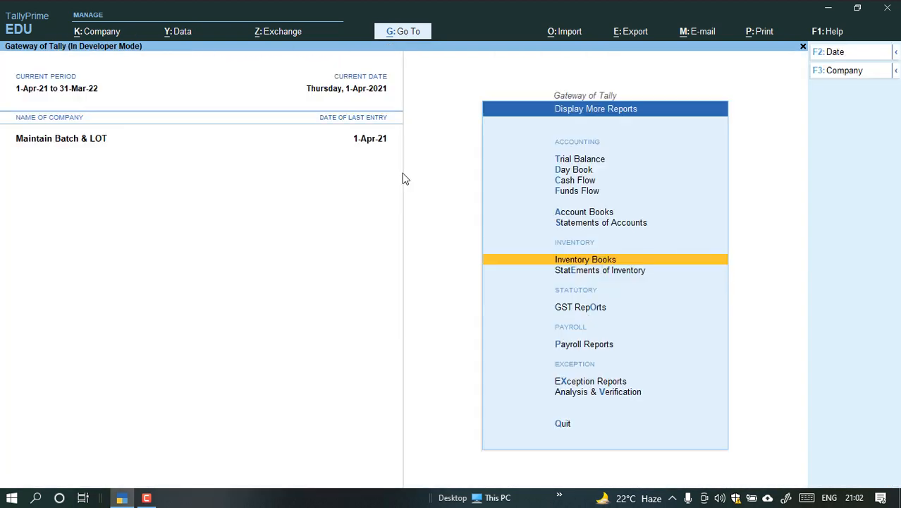
Open voucher entry, look through the party ledger accounts, and switch to a new purchase voucher.
key(v)
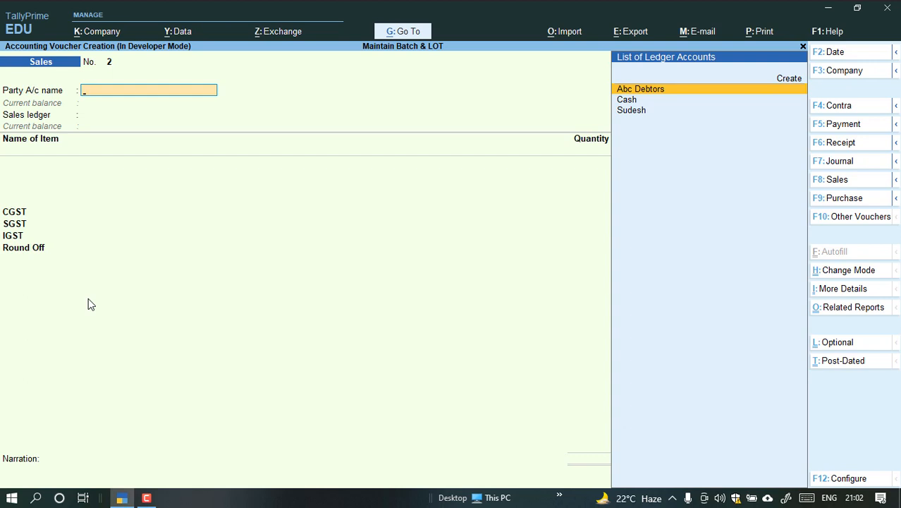
key(Up)
key(Up)
key(Up)
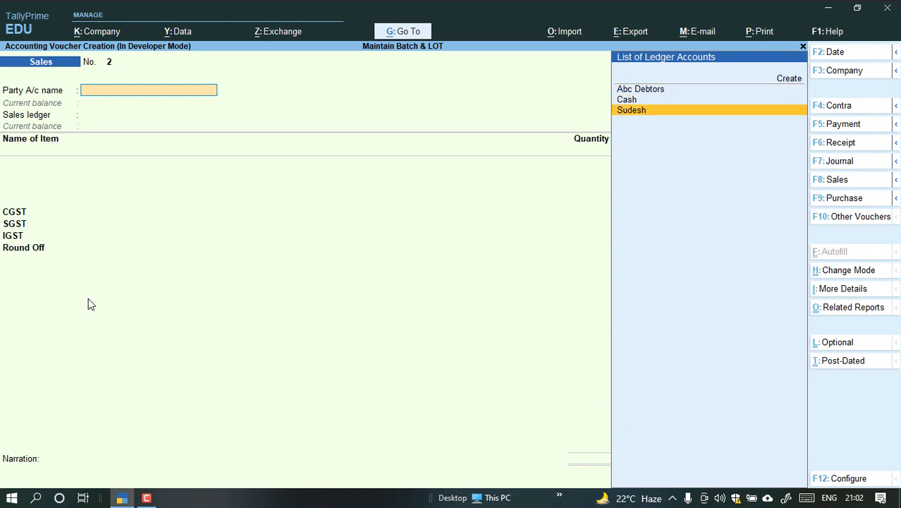
key(Down)
key(Down)
key(Up)
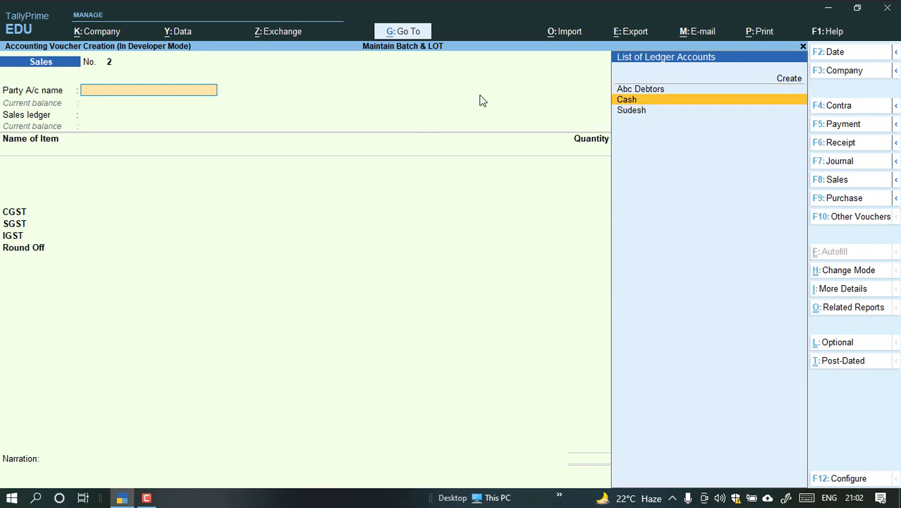
click(841, 198)
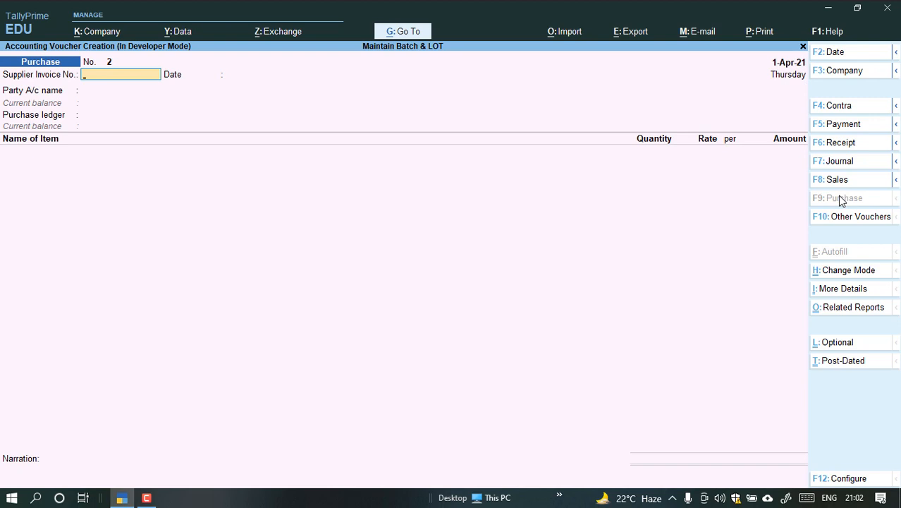
Enter supplier invoice number df00012 dated 1-Apr-21, with Abc Debtors as the party and Purchase Account as the purchase ledger.
text(df00012)
key(Return)
key(Return)
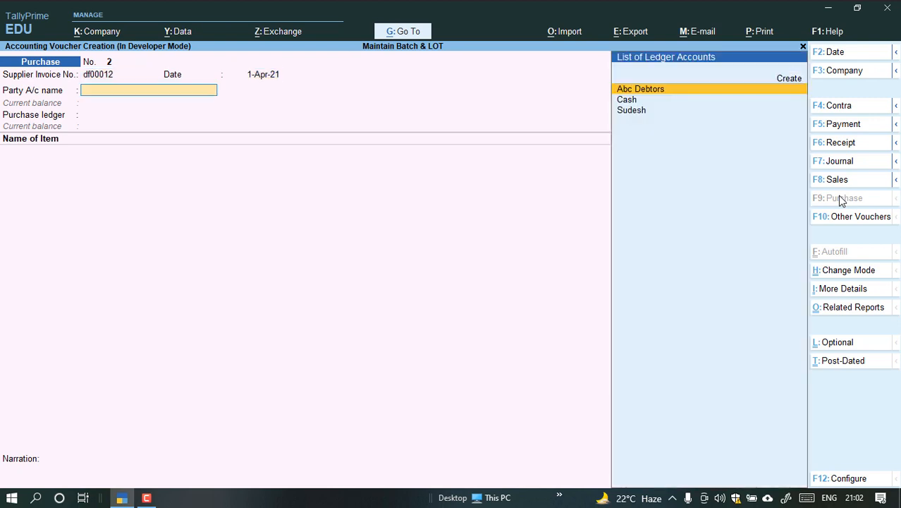
key(Down)
key(Down)
key(Up)
key(Up)
key(Return)
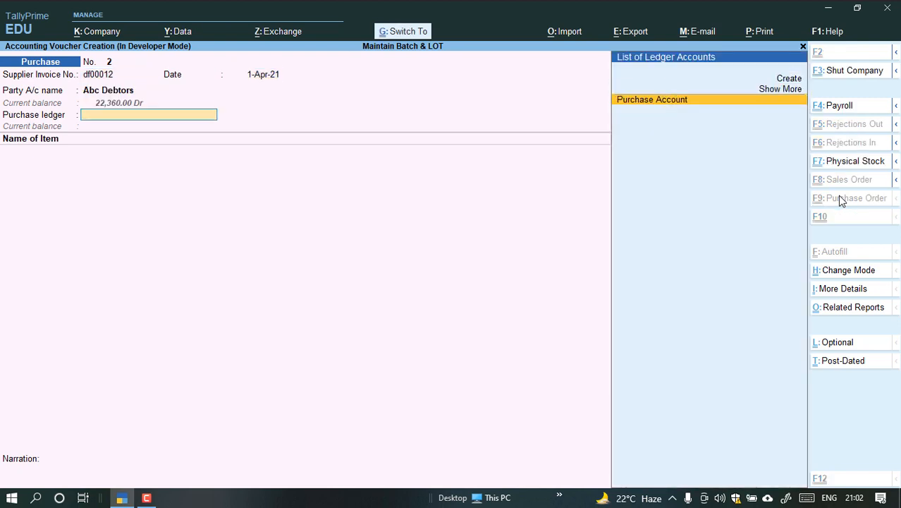
key(Return)
Begin a new stock item named Crocin from the purchase voucher, under Primary with Pcs as its unit.
key(Down)
key(Down)
key(Down)
key(Down)
key(Down)
key(Down)
key(Down)
key(Down)
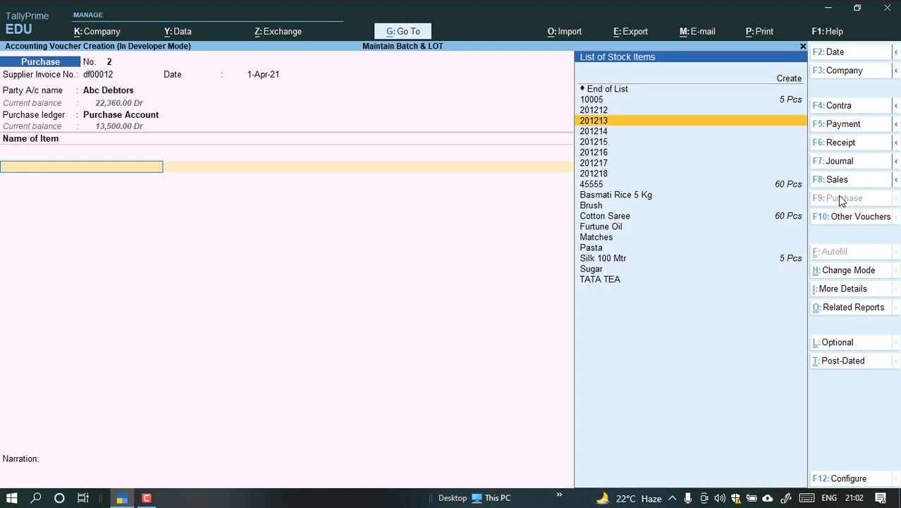
key(Up)
key(Up)
key(Up)
key(Up)
key(Up)
key(Up)
key(Up)
key(Up)
key(Up)
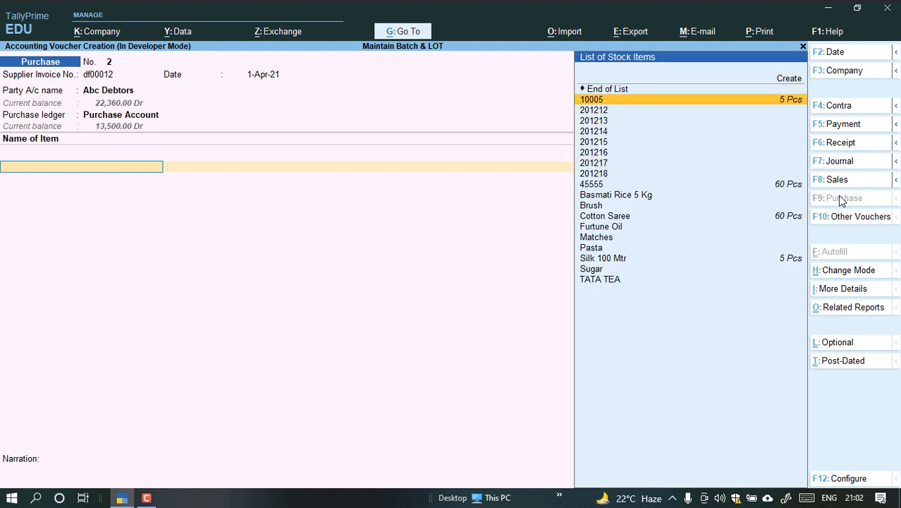
key(Return)
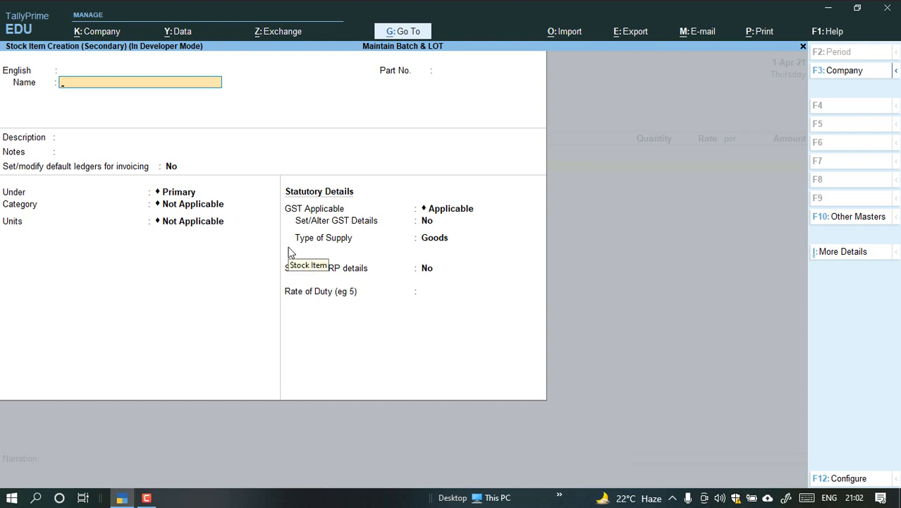
text(Crocin)
key(Return)
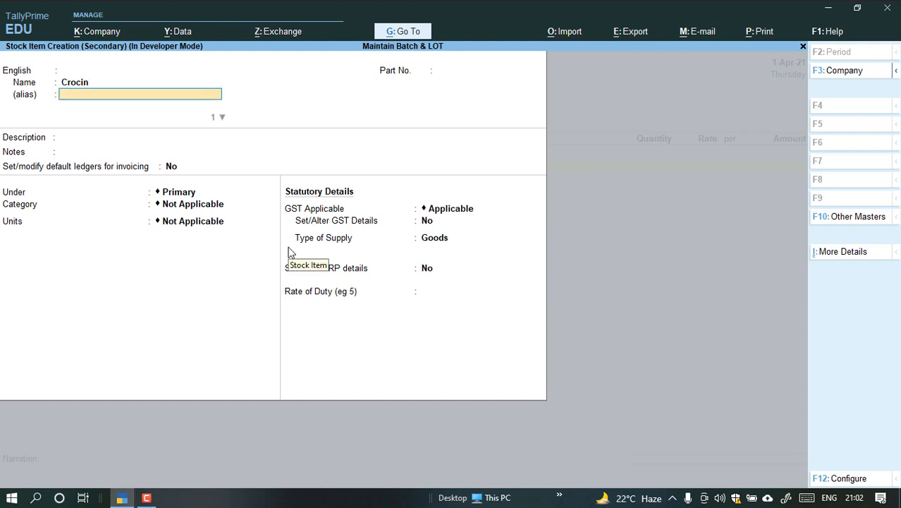
key(Return)
key(Return)
key(Return)
key(Return)
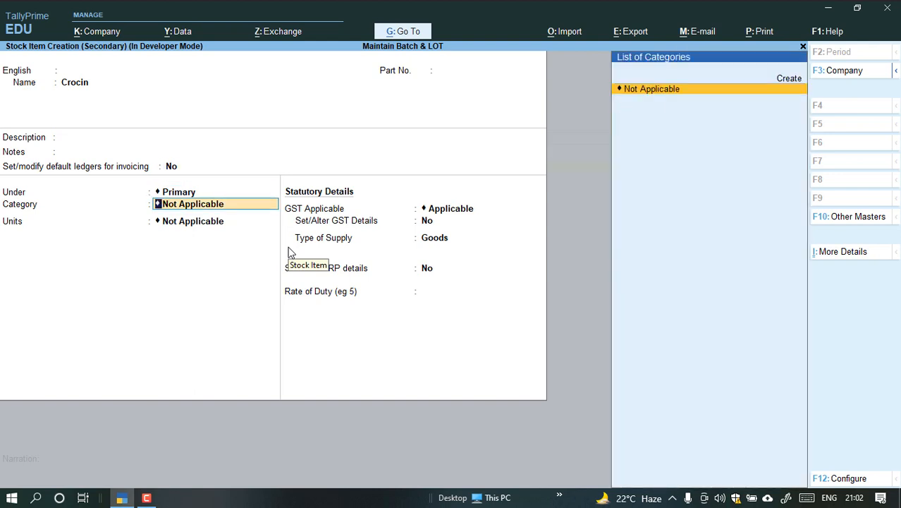
key(Return)
key(Down)
key(Return)
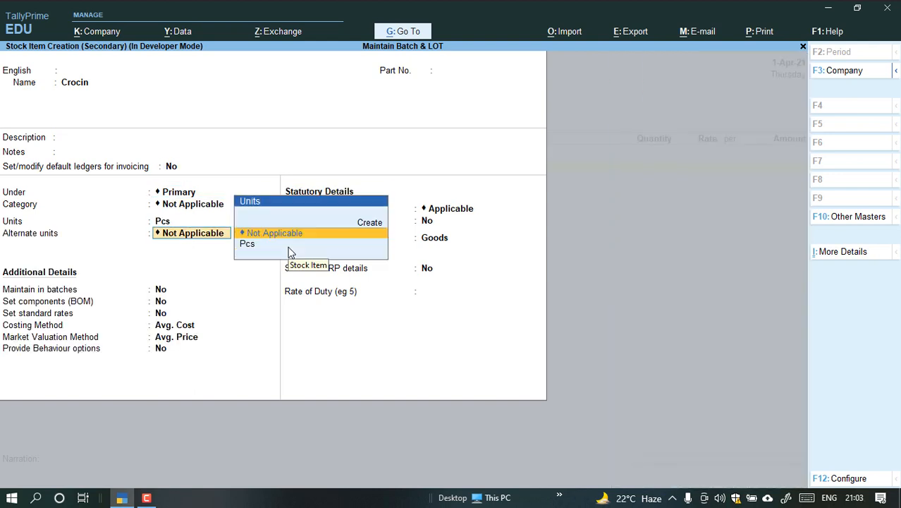
key(Return)
key(Return)
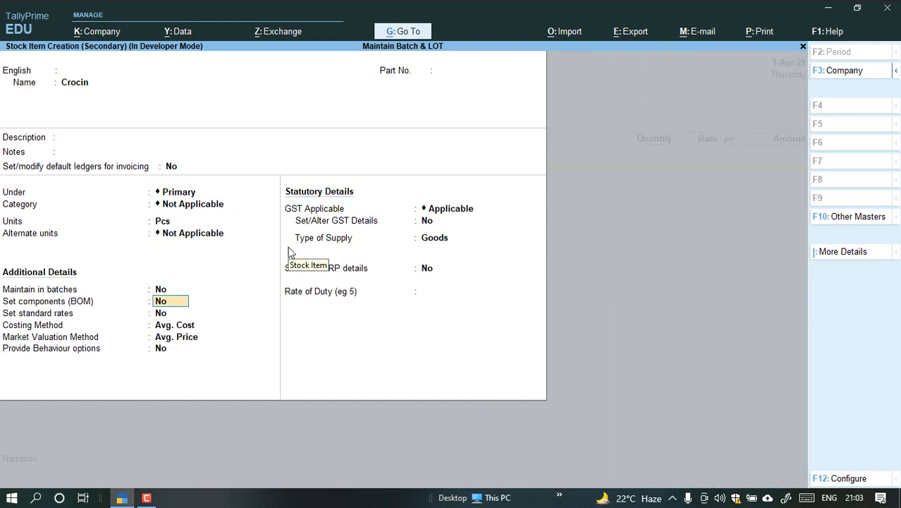
key(y)
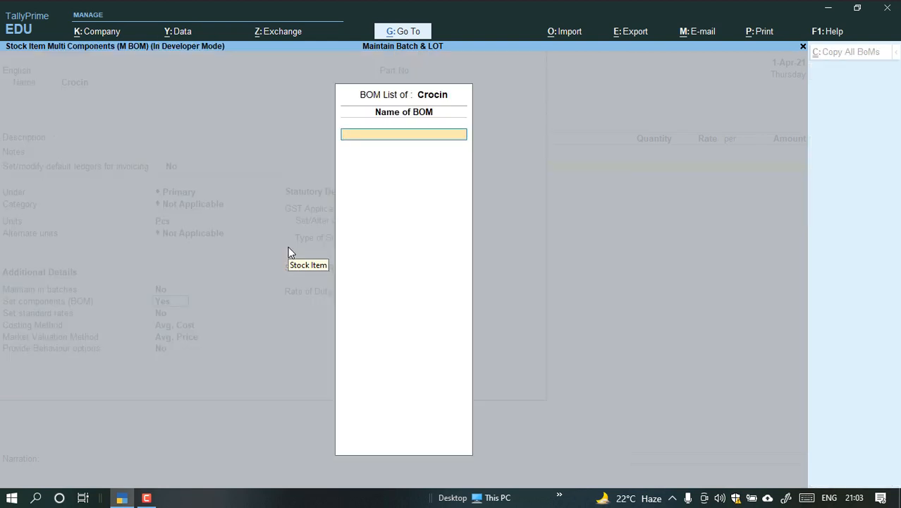
key(Escape)
key(Up)
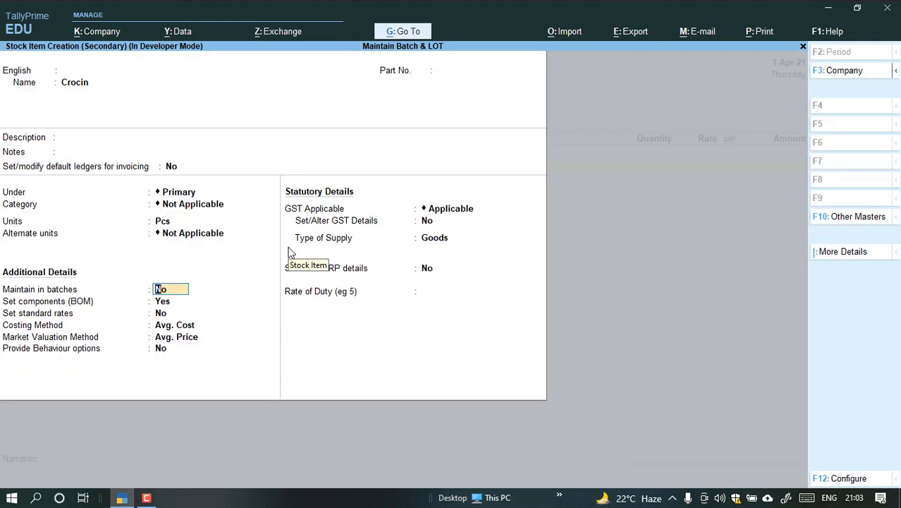
text(yy)
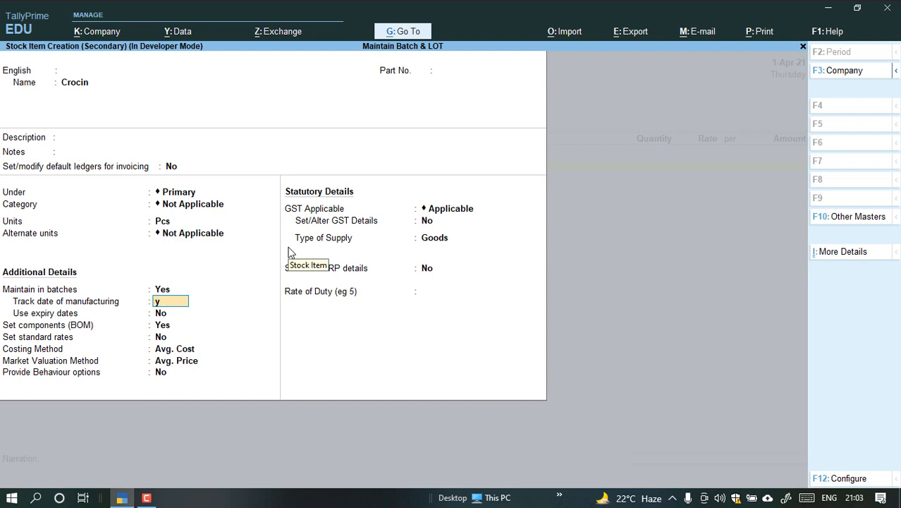
Maintain Crocin in batches with manufacturing date tracking and expiry dates enabled, and set its components (BOM) option to No.
key(Return)
text(y)
key(Return)
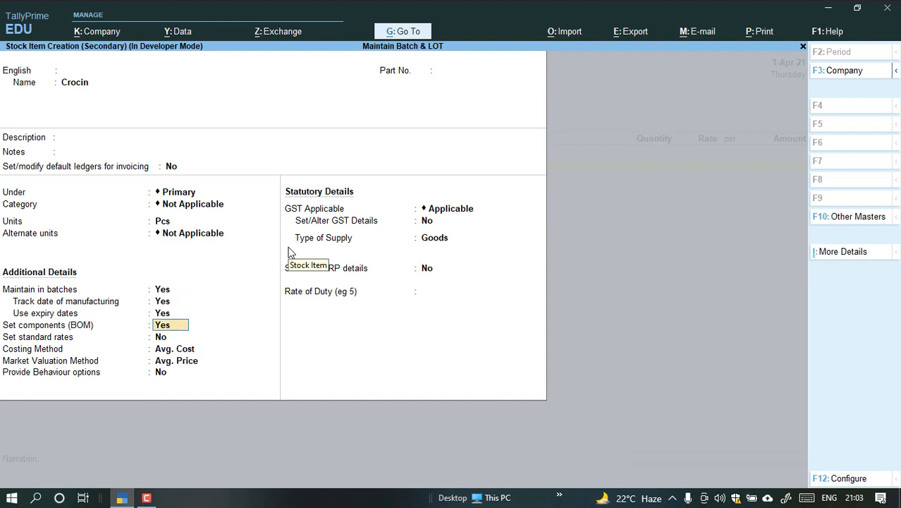
text(n)
key(Return)
key(Return)
key(Return)
key(Return)
key(Return)
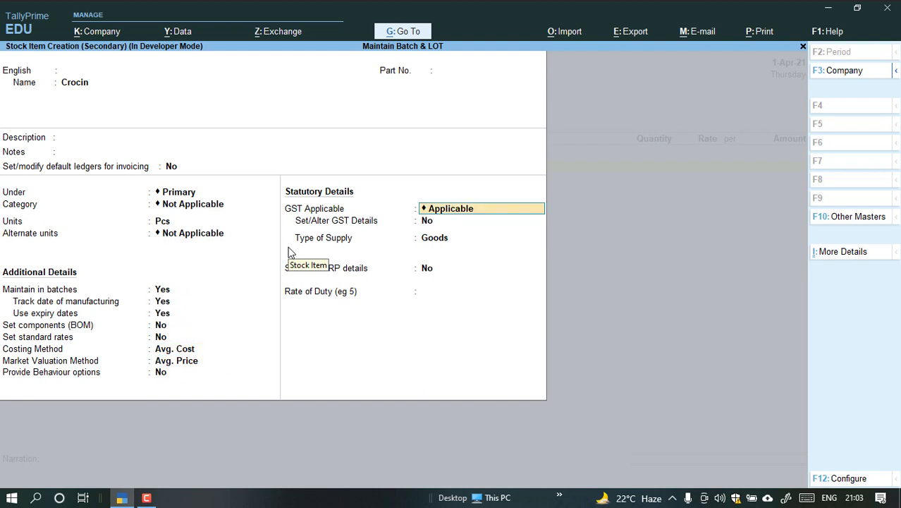
Enable GST details for Crocin with HSN/SAC 12365 and the taxability Taxable.
key(Return)
text(y)
key(Return)
key(Return)
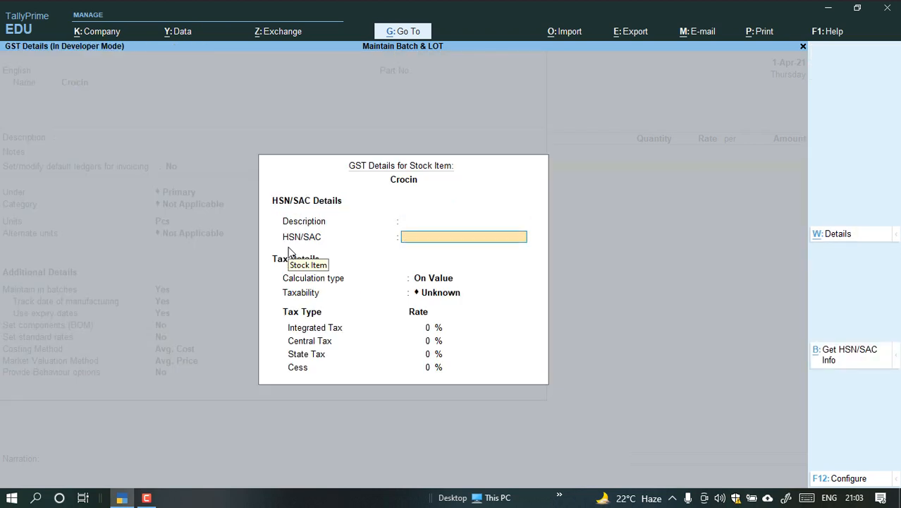
text(12365)
key(Return)
key(Return)
key(Down)
key(Down)
key(Down)
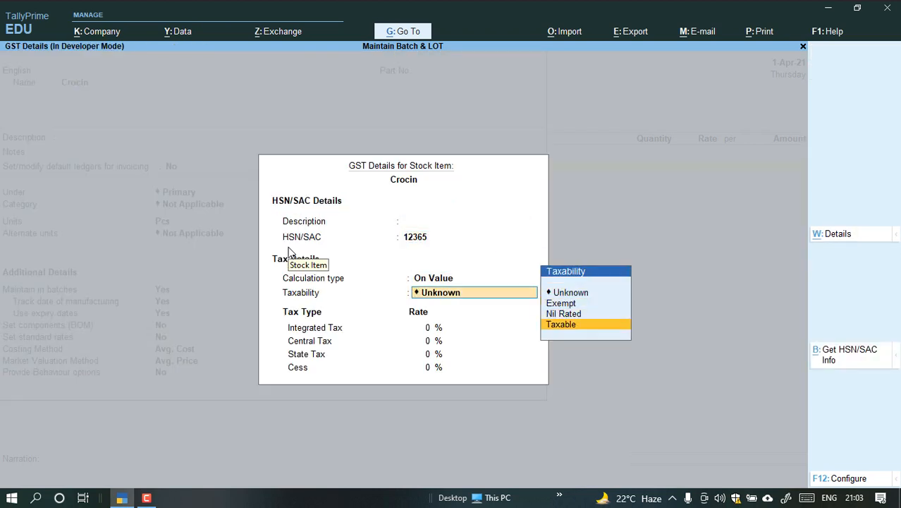
key(Return)
Set Crocin's integrated tax rate to 12% and save the stock item.
text(12)
key(Return)
key(Return)
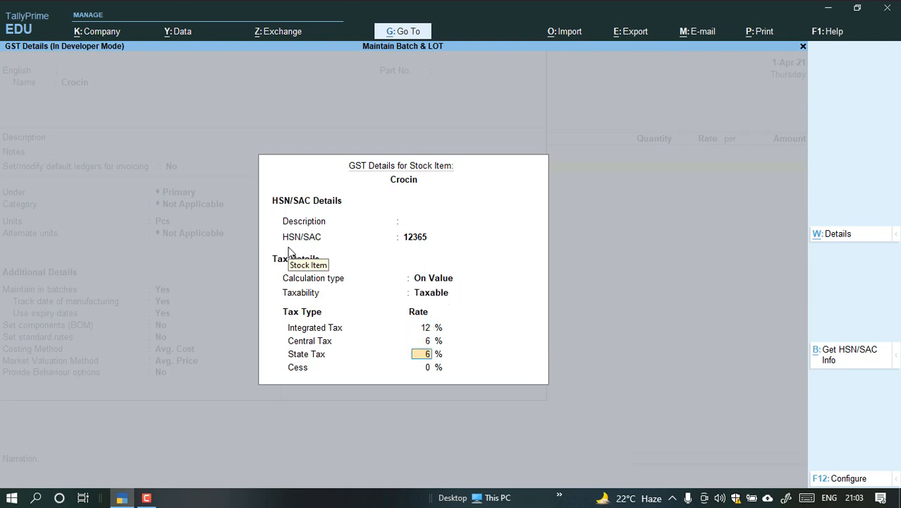
key(Return)
key(Return)
key(ctrl+a)
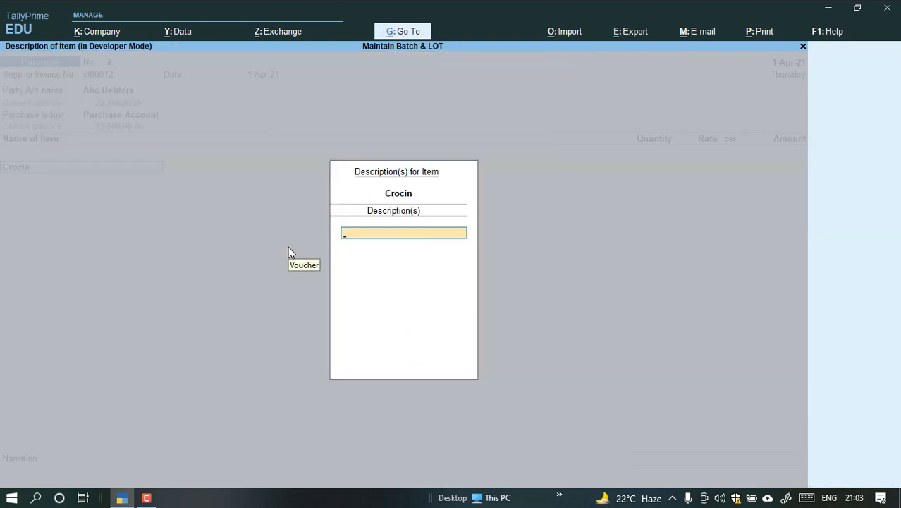
Allocate Crocin to a new batch 100mg with a quantity of 20 Pcs at a rate of 300.
key(Return)
key(Return)
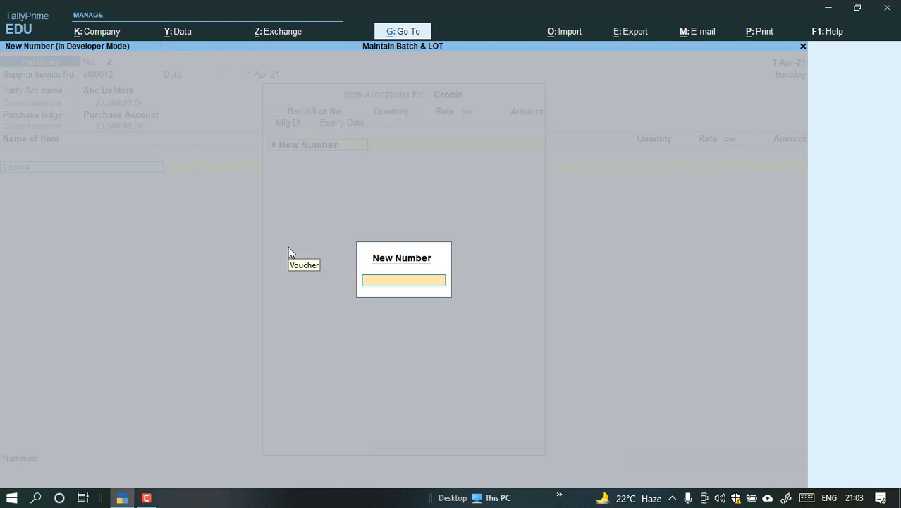
text(100mg)
key(Return)
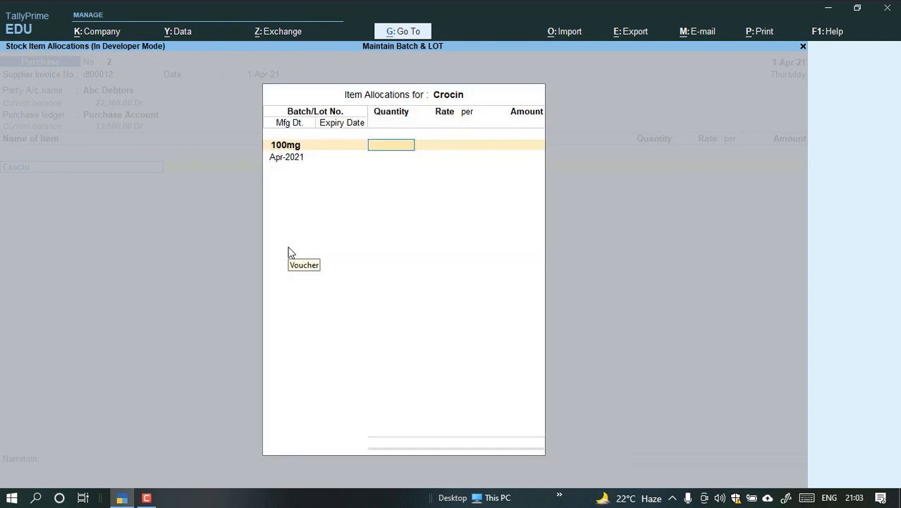
text(20)
key(Return)
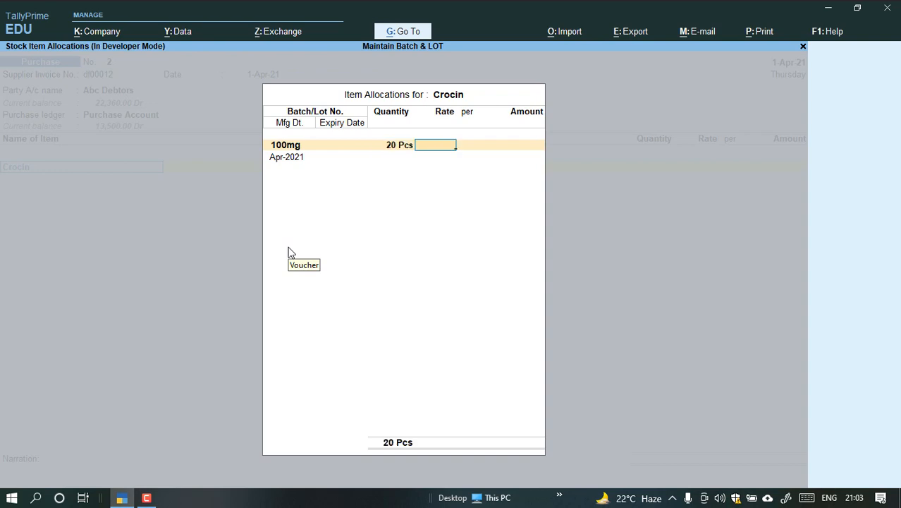
text(300)
key(Return)
key(Return)
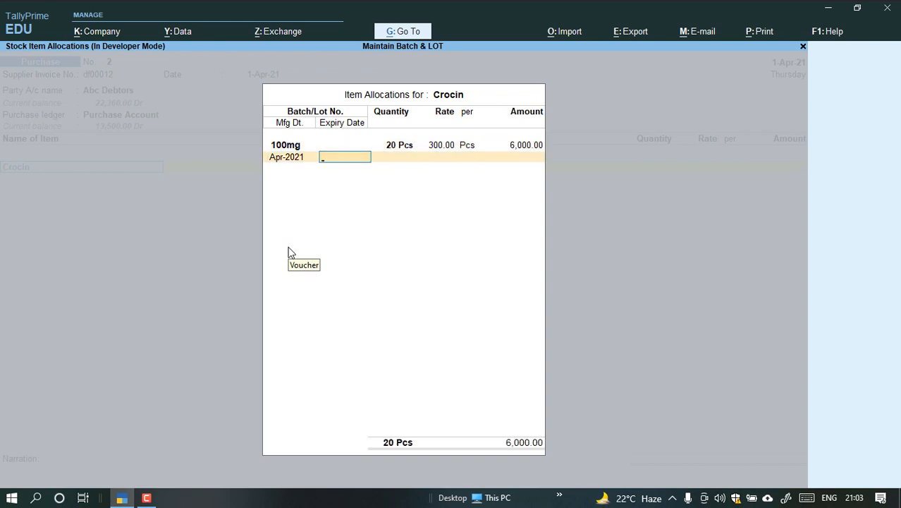
Set the 100mg batch's expiry date to 31-Mar-22 and finish the Crocin item allocation.
text(31.3.22)
key(Return)
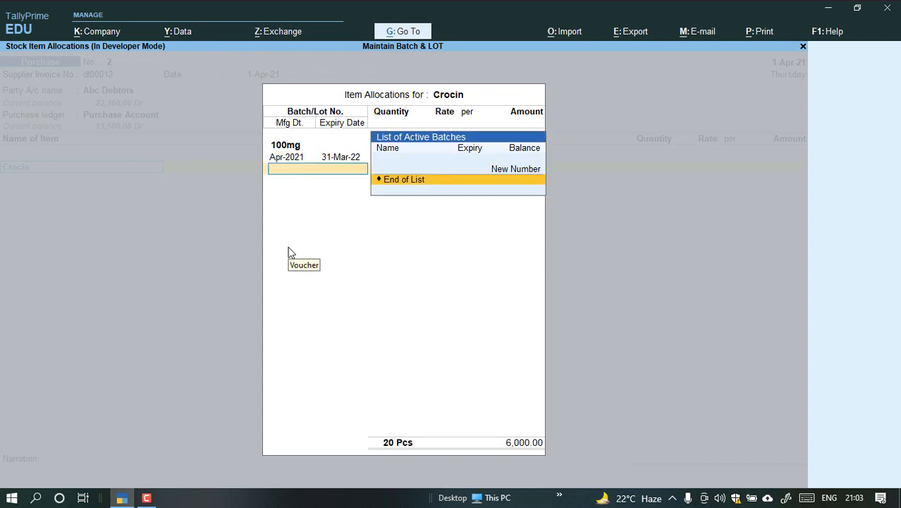
key(Return)
key(Return)
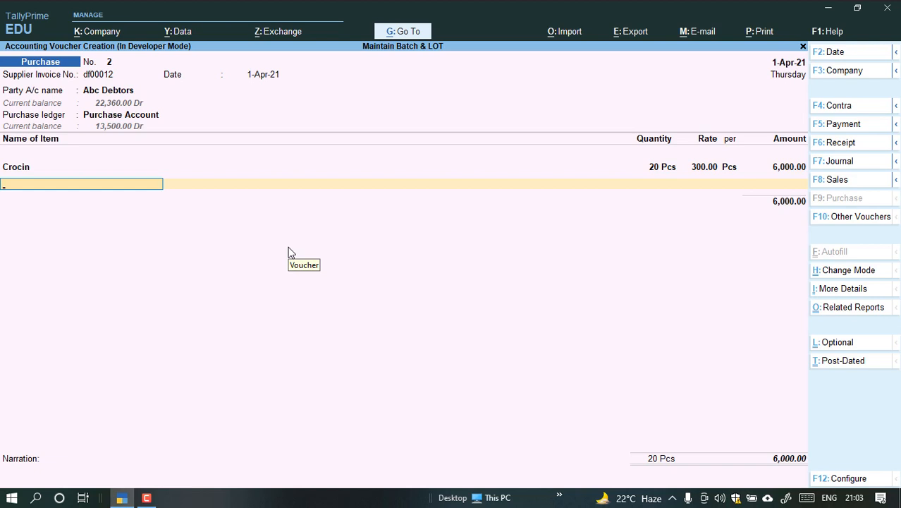
Begin another new stock item from the purchase voucher and name it Parcetemol.
key(alt+c)
text(Par)
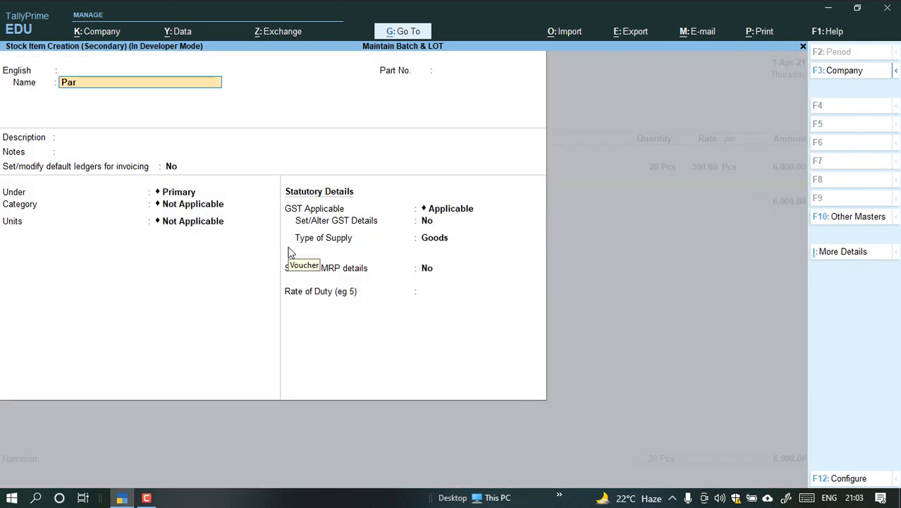
text(cetemo)
key(Return)
Place Parcetemol under Primary with no category, and set its unit to Pcs without alternate units.
key(Return)
key(Return)
key(Return)
key(Return)
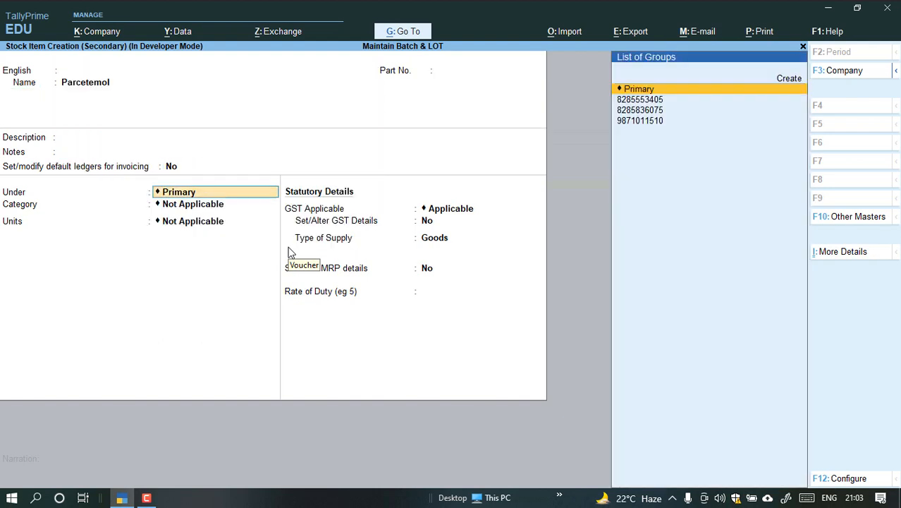
key(Return)
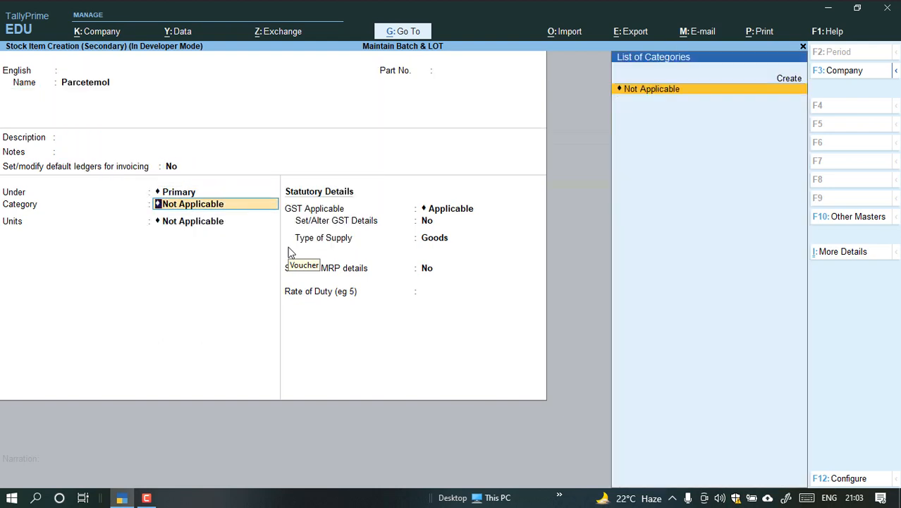
key(Return)
key(Down)
key(Return)
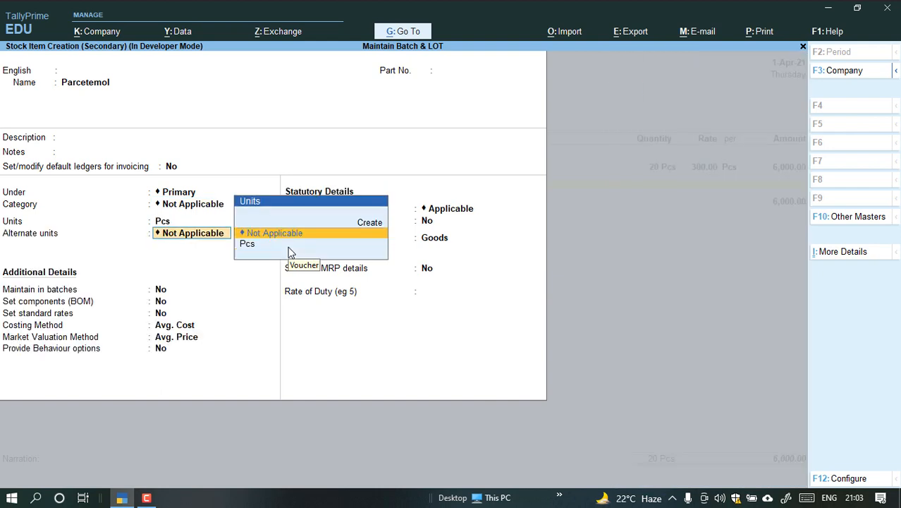
key(Return)
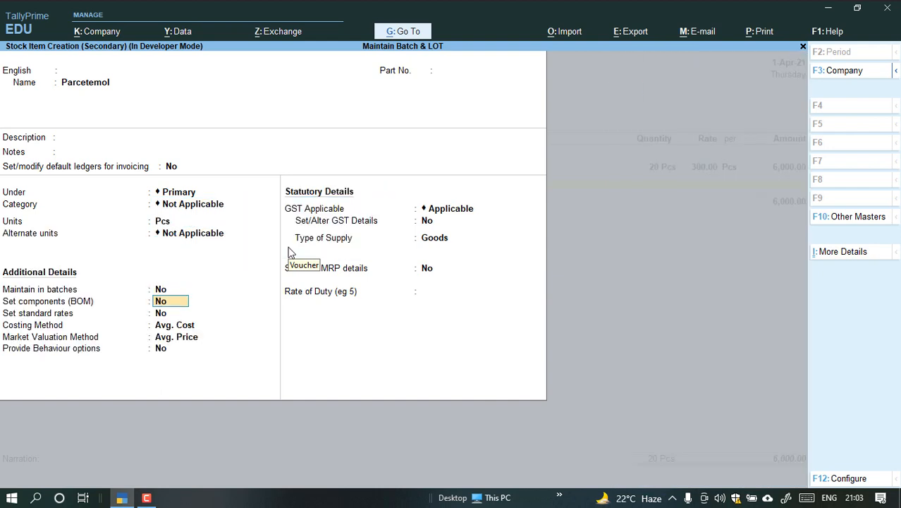
Maintain Parcetemol in batches with manufacturing date tracking and expiry dates enabled.
key(y)
key(y)
key(y)
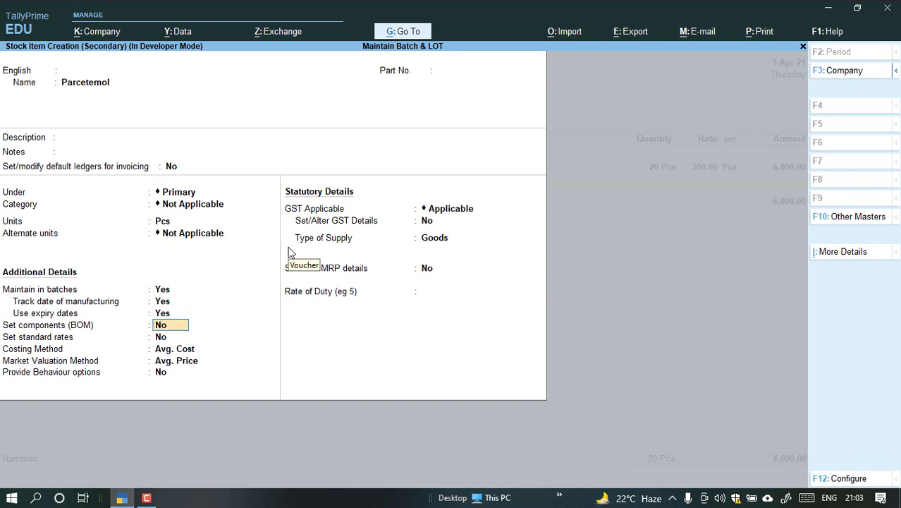
Enable GST details for Parcetemol, leaving the other additional details at their defaults, and enter HSN/SAC 12055.
key(Return)
key(Return)
key(Return)
key(Return)
key(Return)
key(Return)
text(y)
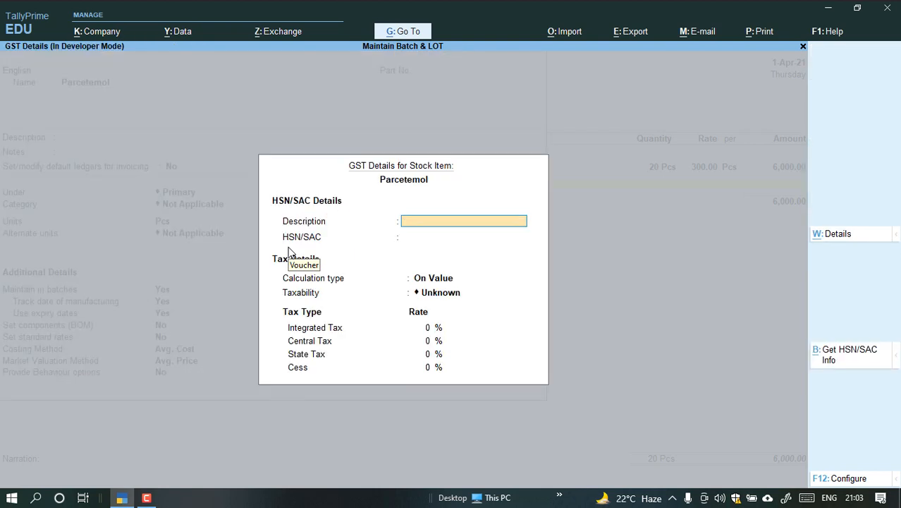
text(120)
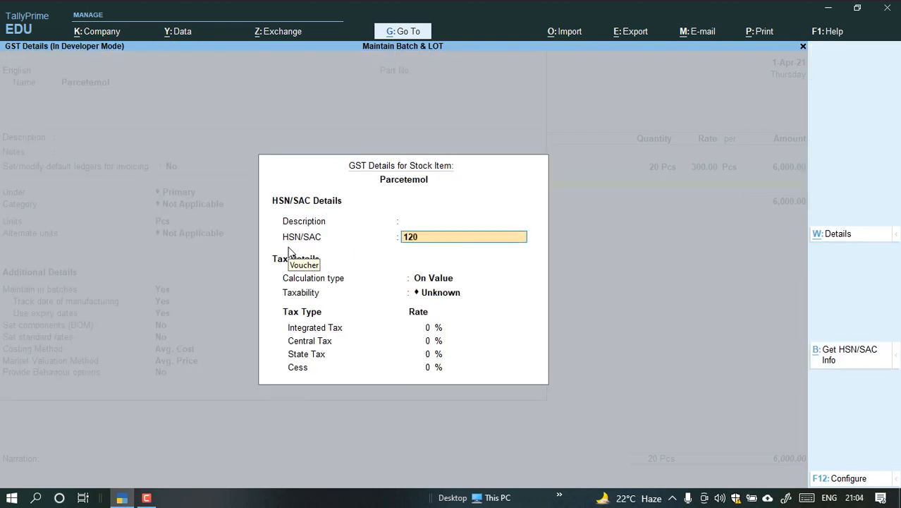
text(55)
key(Return)
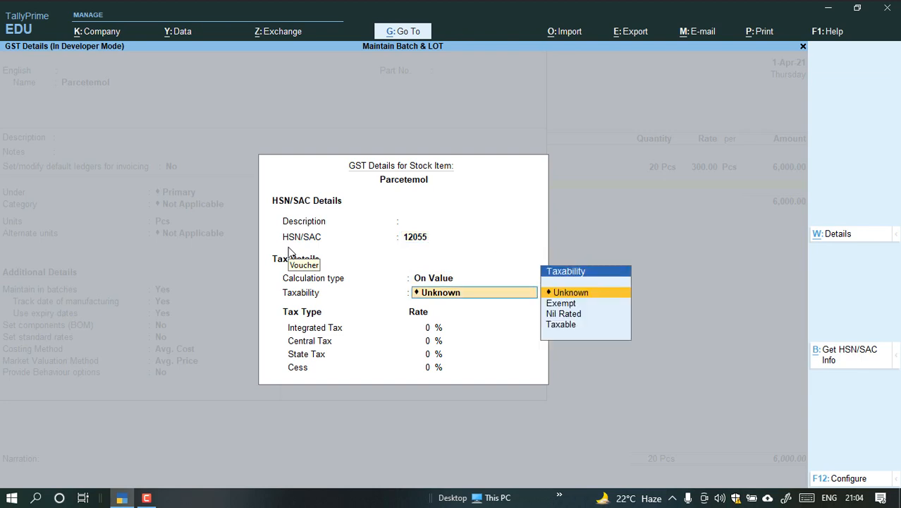
Make Parcetemol taxable with 12% integrated tax and save the stock item as Goods.
key(Down)
key(Down)
key(Down)
key(Return)
text(12)
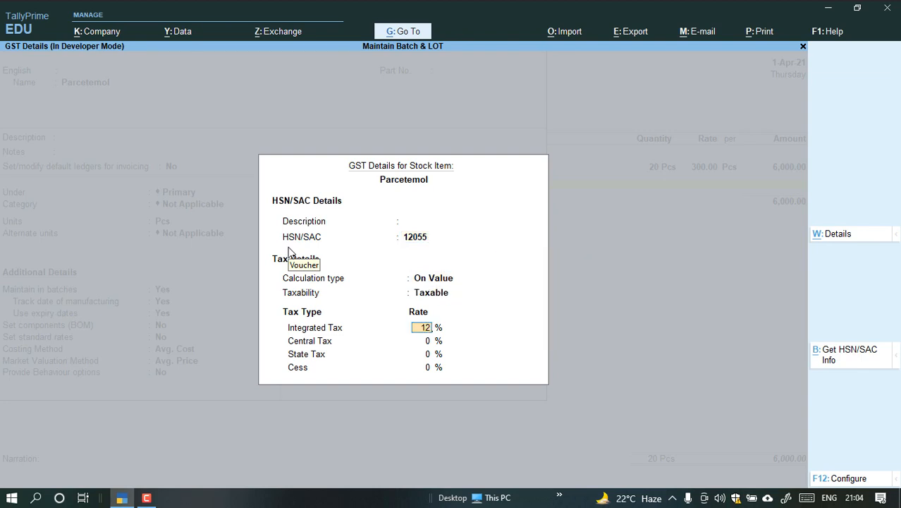
key(Return)
key(Return)
key(Return)
key(Return)
key(Return)
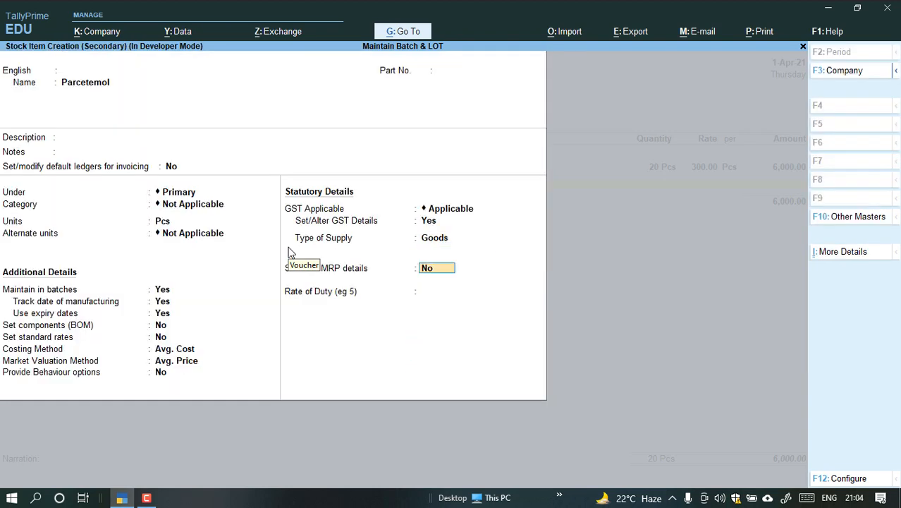
Add a new batch numbered 100 Mg for Parcetemol with a quantity of 20 Pcs.
key(Return)
key(Return)
key(Return)
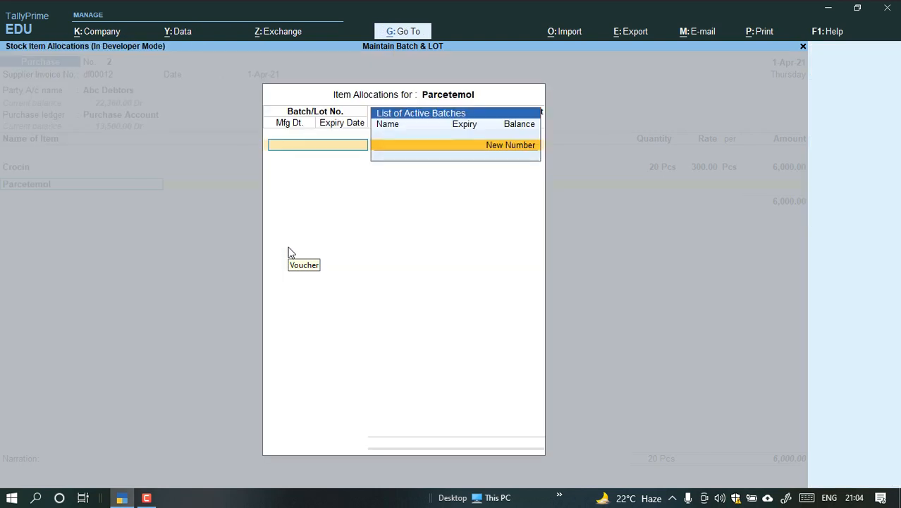
key(Escape)
key(Return)
text(10)
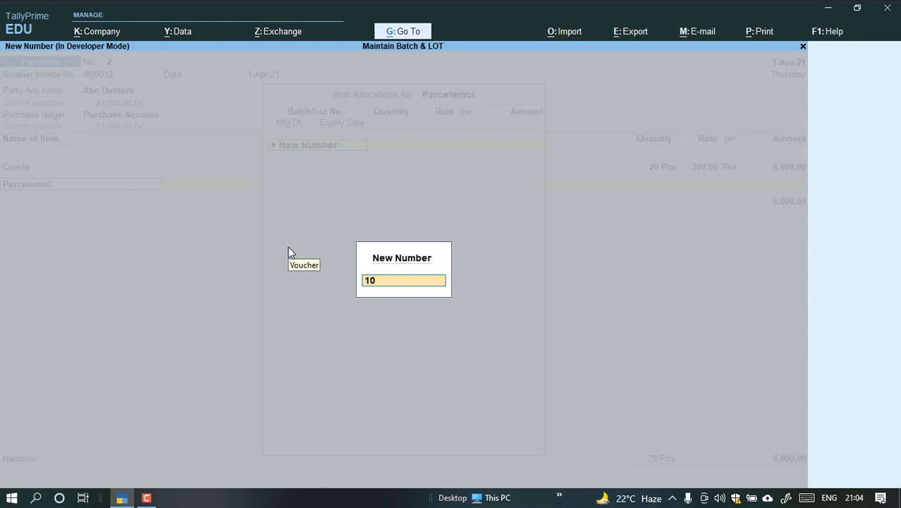
text(0 Mg)
key(Return)
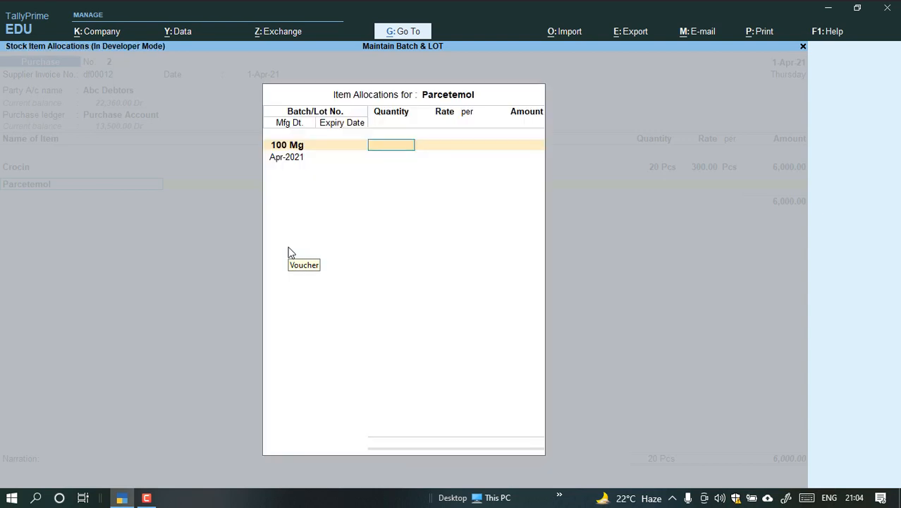
text(20)
key(Return)
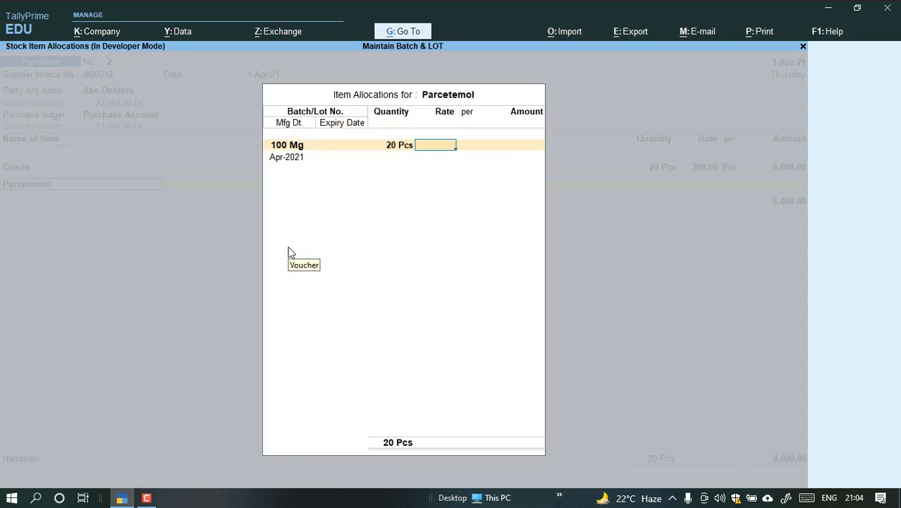
Set the 100 Mg batch's rate to 200 per Pcs and its expiry date to 31-Mar-22, and close the allocation.
text(200)
key(Return)
key(Return)
key(Return)
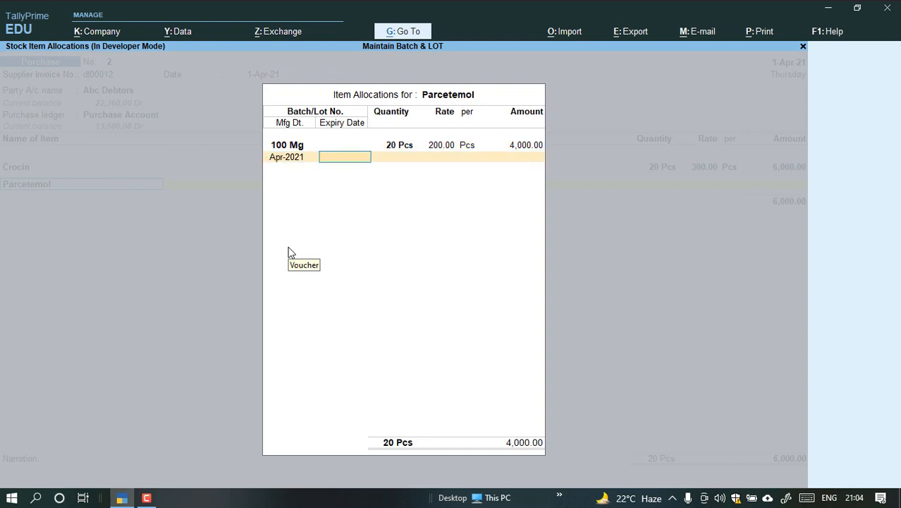
text(31.3.22)
key(Return)
Reopen Parcetemol's item allocation in the voucher and go past the 100 Mg batch to a new batch line.
key(Return)
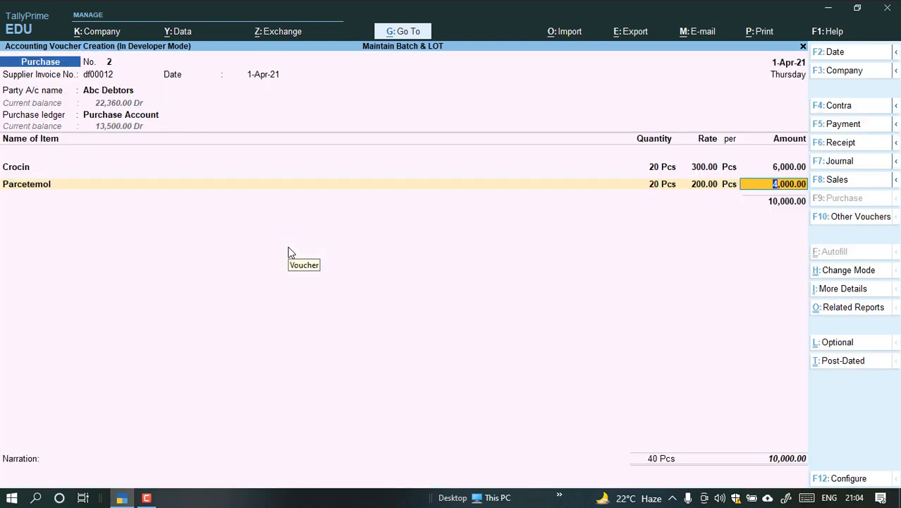
key(Return)
key(Return)
key(Return)
key(Return)
key(Return)
key(Return)
key(Return)
key(Return)
key(Return)
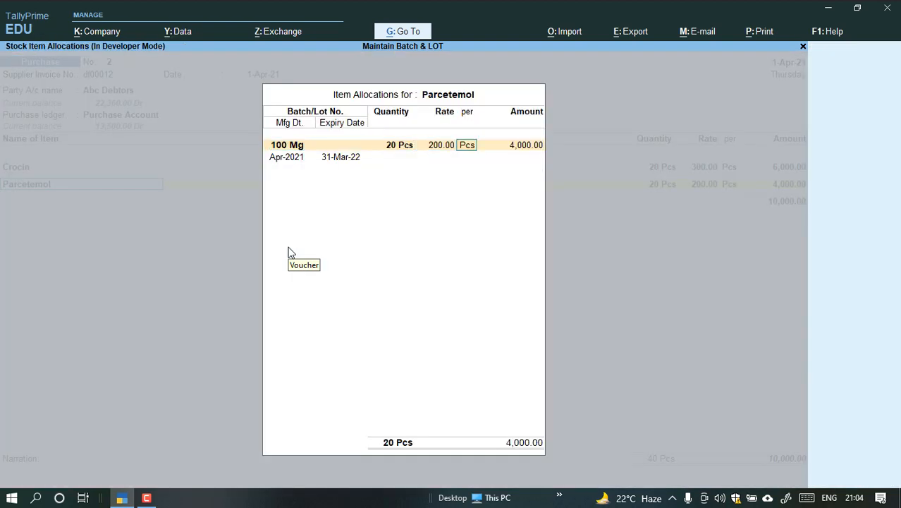
key(Return)
key(BackSpace)
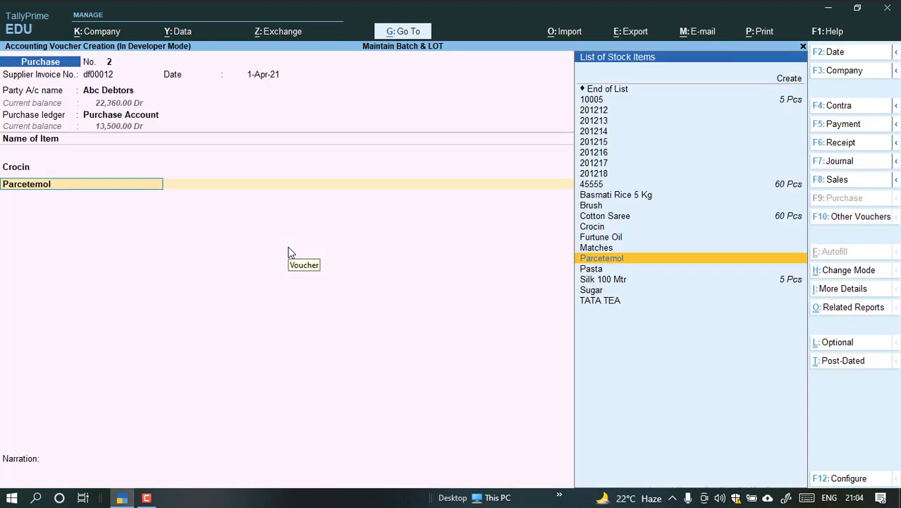
key(Return)
key(Return)
key(Return)
key(Return)
key(Return)
key(Return)
key(Return)
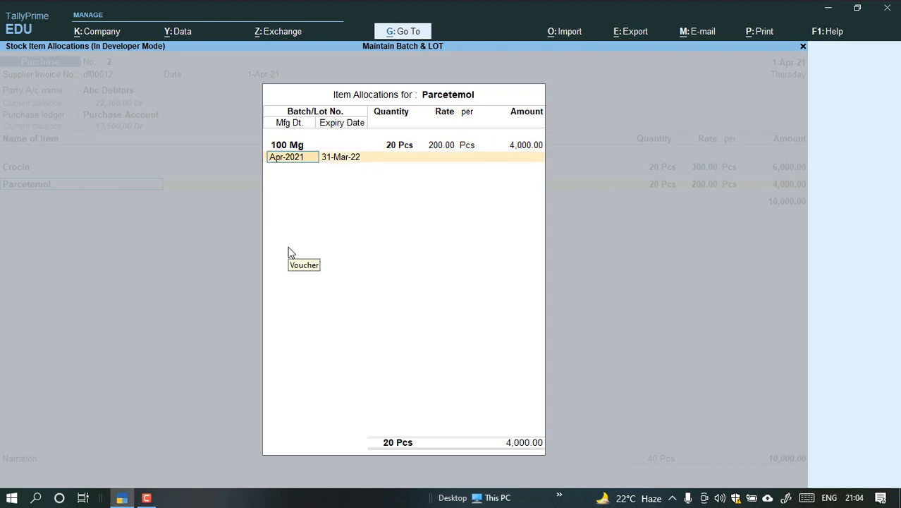
key(Up)
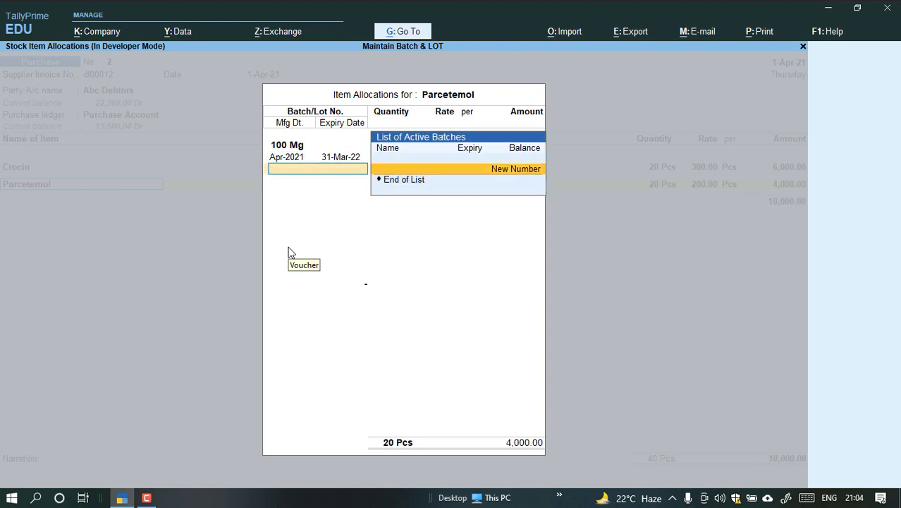
Add a new batch numbered 200mg for Parcetemol with 20 Pcs at a rate of 200.00.
key(Return)
text(200)
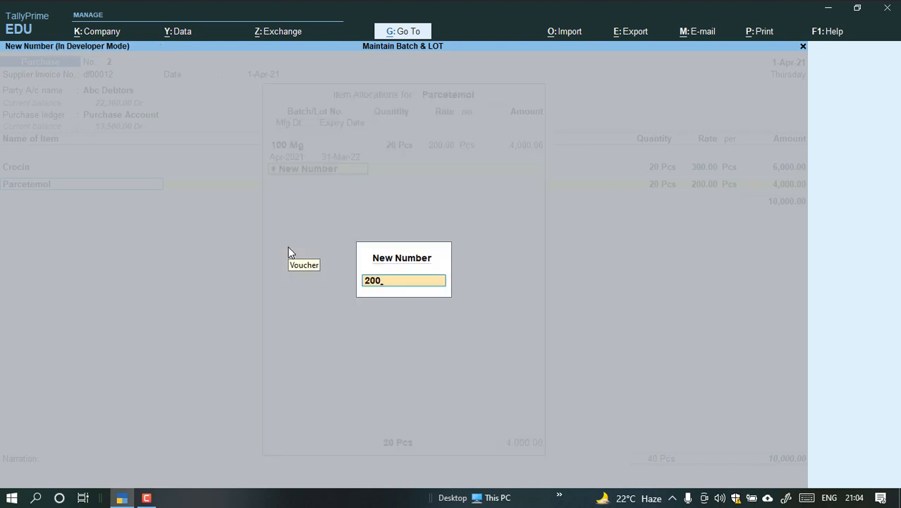
text(mg)
key(Return)
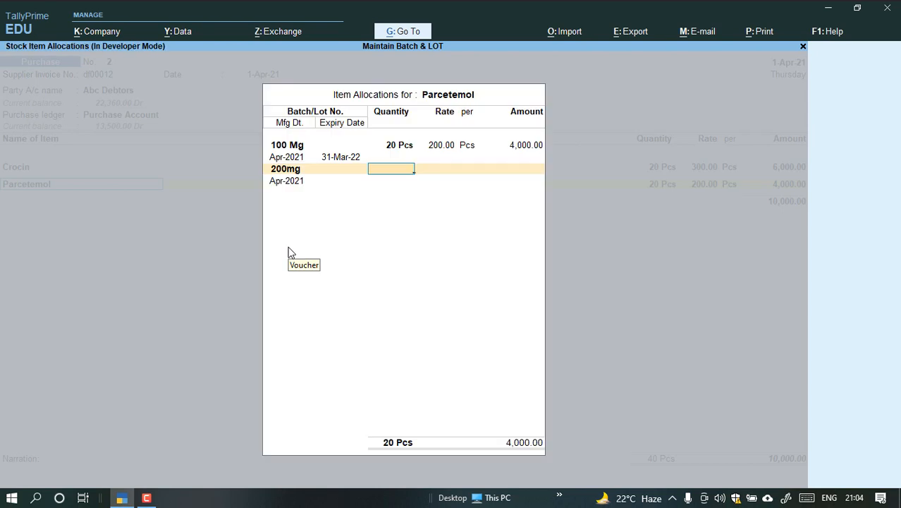
text(20)
key(Return)
key(Return)
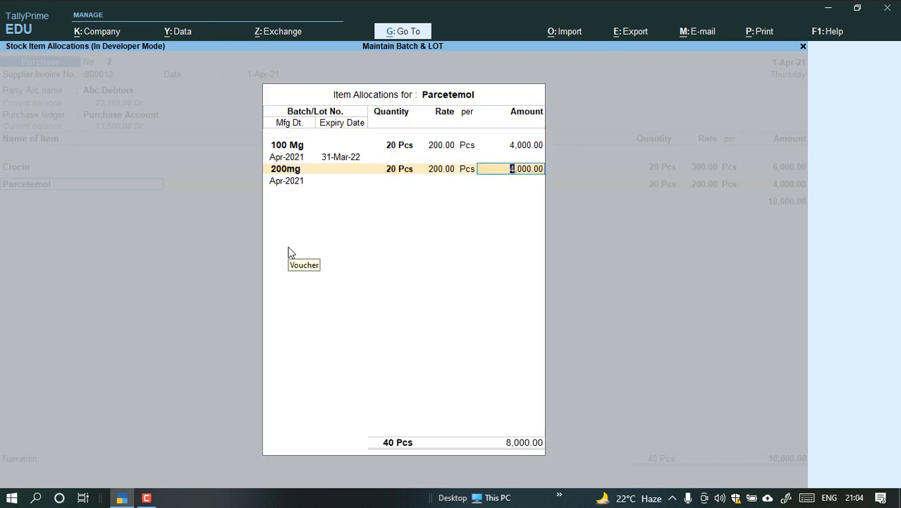
Accept the 200mg batch's amount and manufacturing date, and set its expiry date to 31-Mar-22.
key(Return)
key(Return)
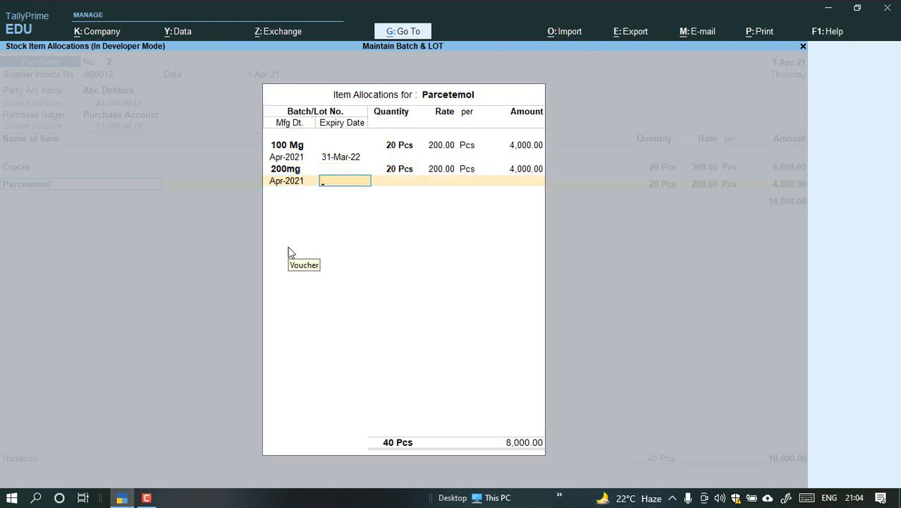
text(31.3.22)
Add a new batch numbered 600mg for Parcetemol with 50 Pcs at a rate of 200.00.
key(Return)
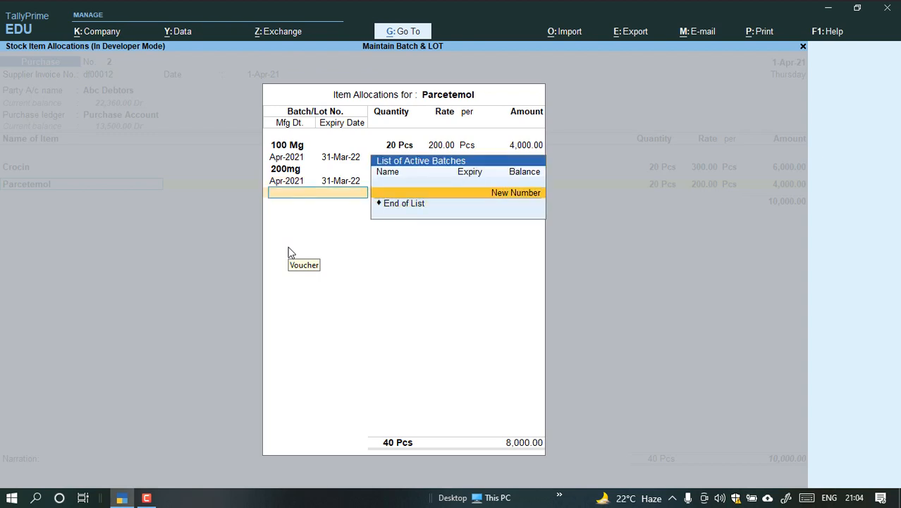
key(Return)
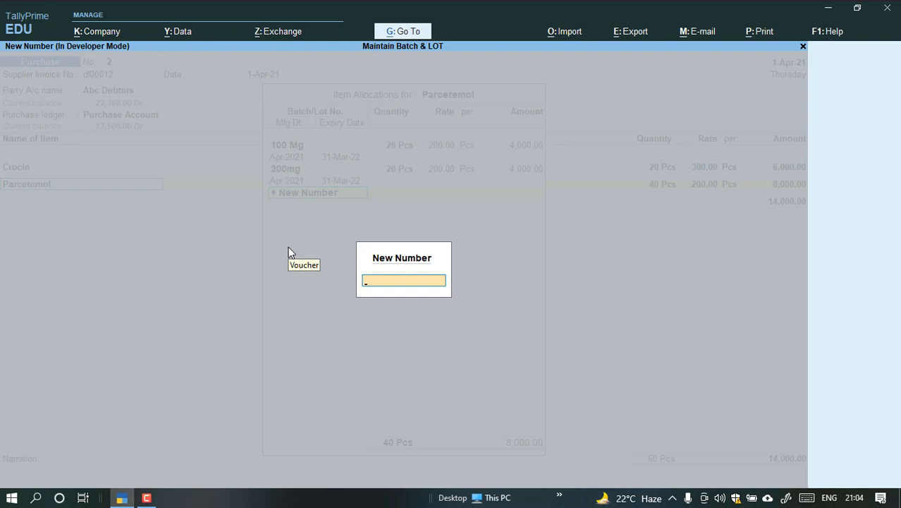
text(600mg)
key(Return)
text(50)
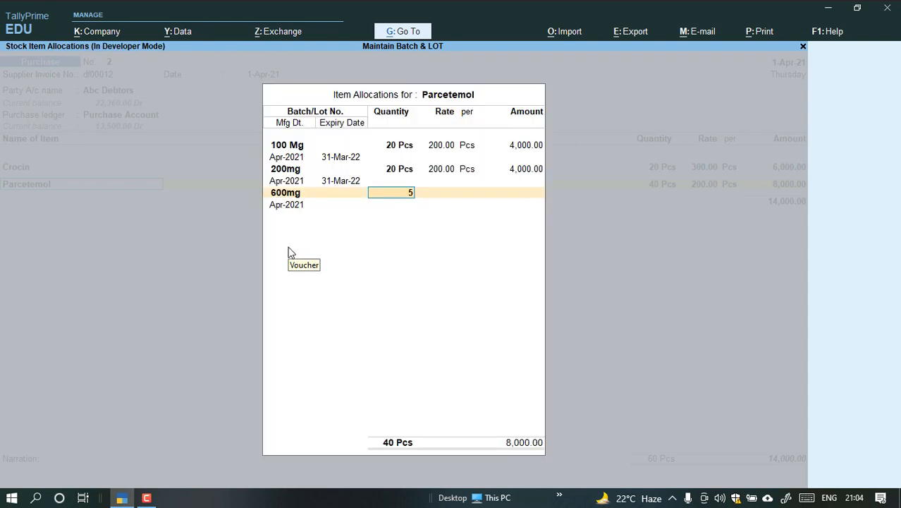
key(Return)
key(Return)
key(Return)
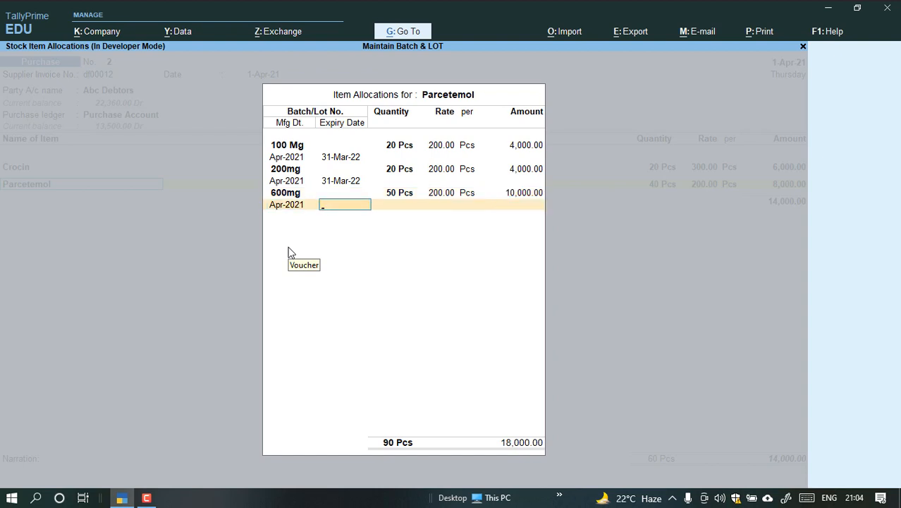
Enter the 600mg batch's expiry date and finish the Parcetemol item allocation.
text(31.)
key(BackSpace)
key(BackSpace)
text(.22)
key(BackSpace)
key(BackSpace)
text(1.3.22)
key(Return)
key(Return)
key(Return)
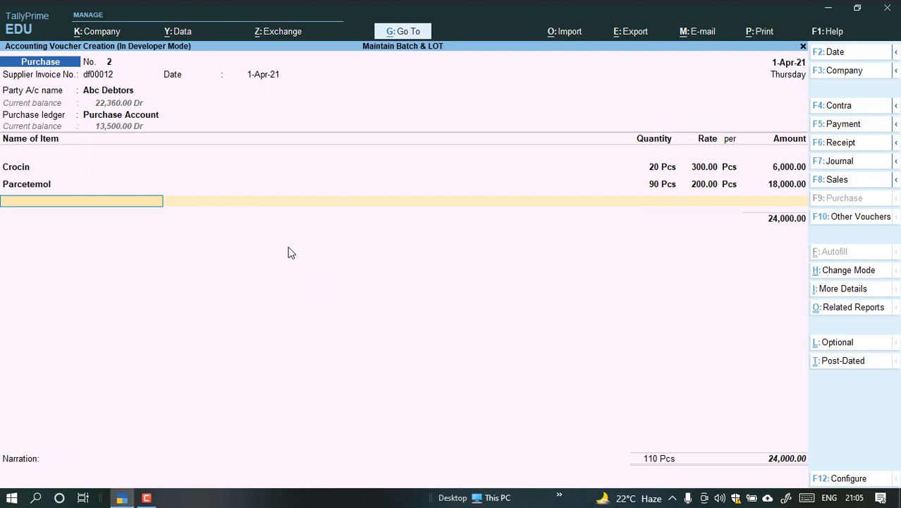
Begin a third new stock item from the purchase voucher and name it Move.
key(alt+c)
text(Move)
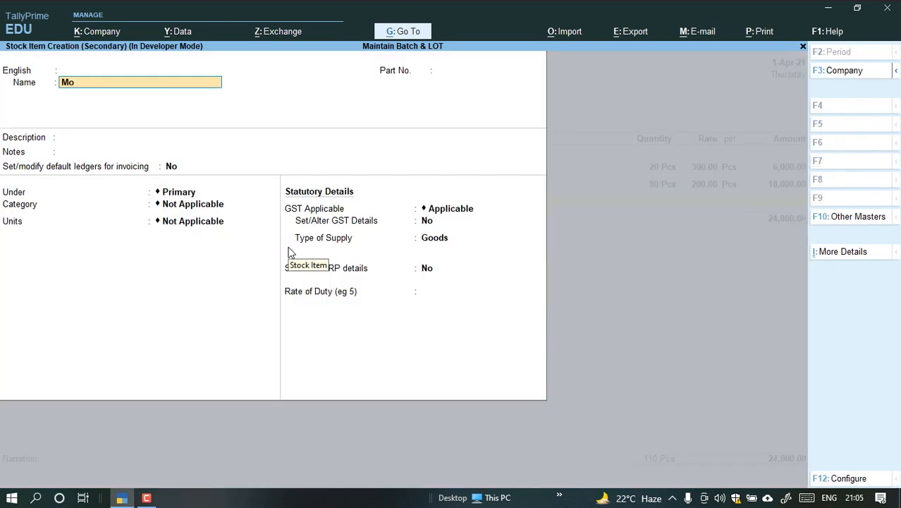
key(Return)
key(Return)
key(Return)
key(Return)
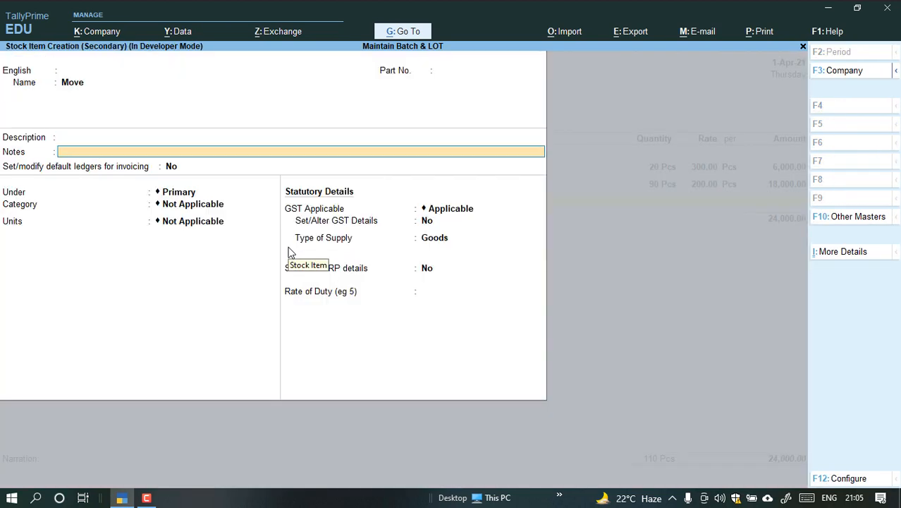
key(Return)
Correct the new stock item's name to Moov.
key(BackSpace)
key(BackSpace)
key(BackSpace)
key(BackSpace)
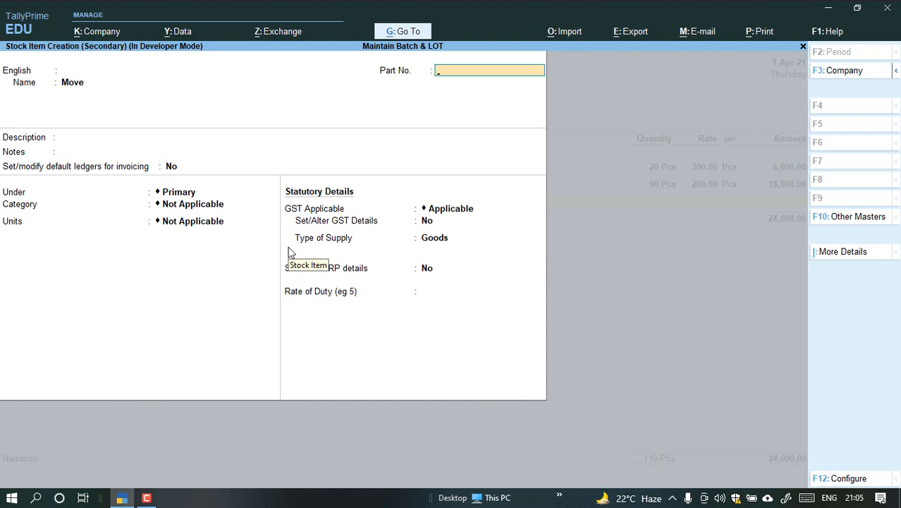
text(Moove)
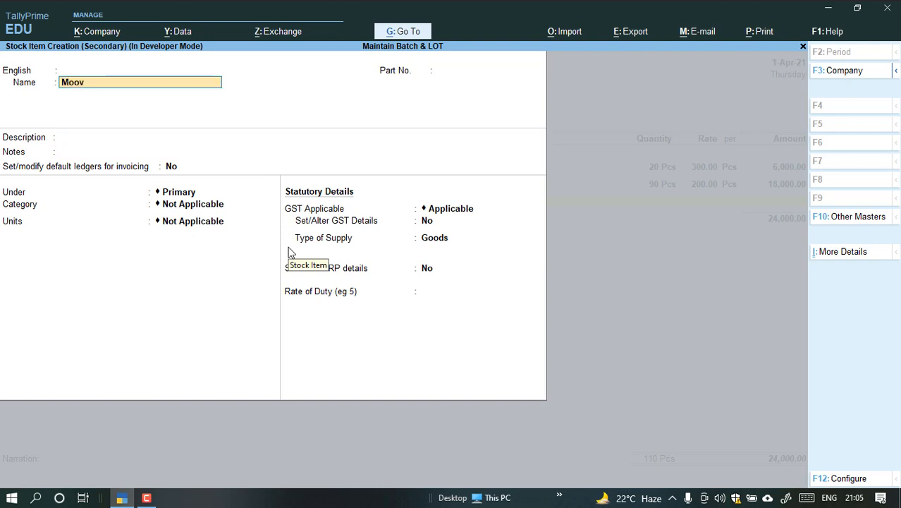
key(Return)
key(BackSpace)
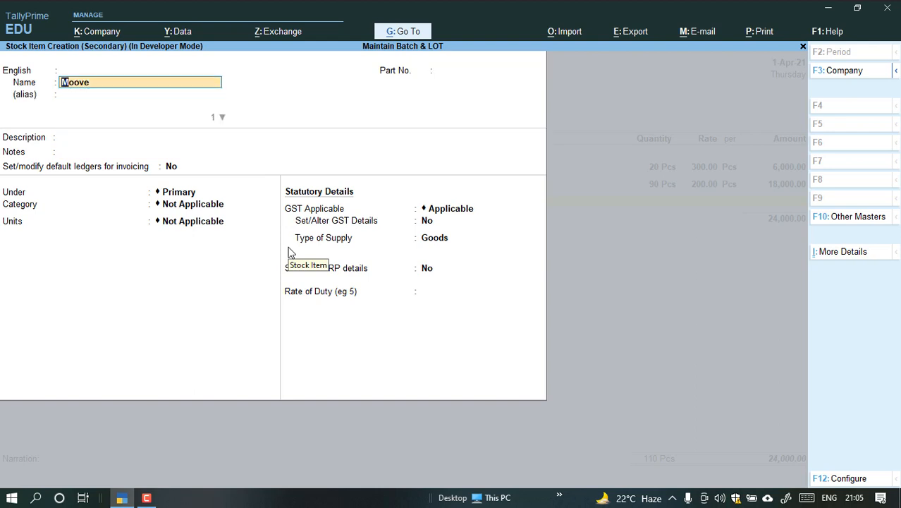
key(BackSpace)
Place Moov under Primary with no category, and set its unit to Pcs without alternate units.
key(Return)
key(Return)
key(Return)
key(Return)
key(Return)
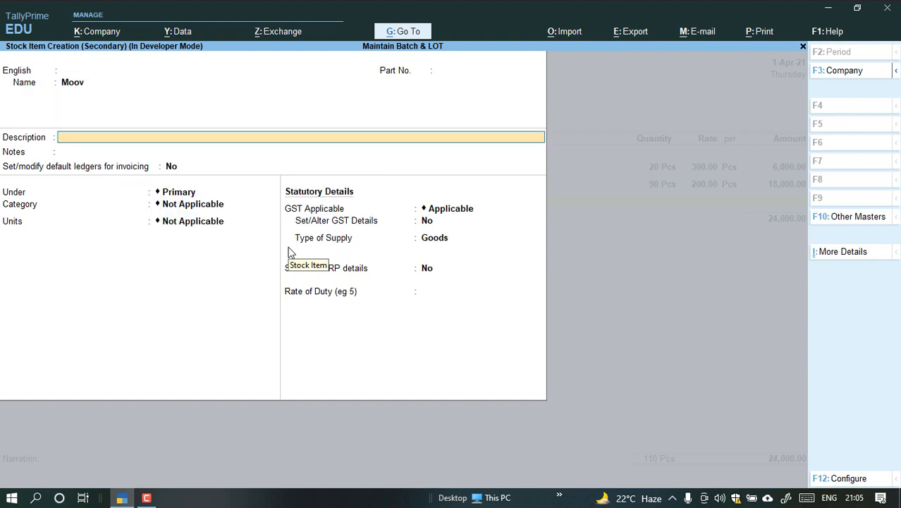
key(Return)
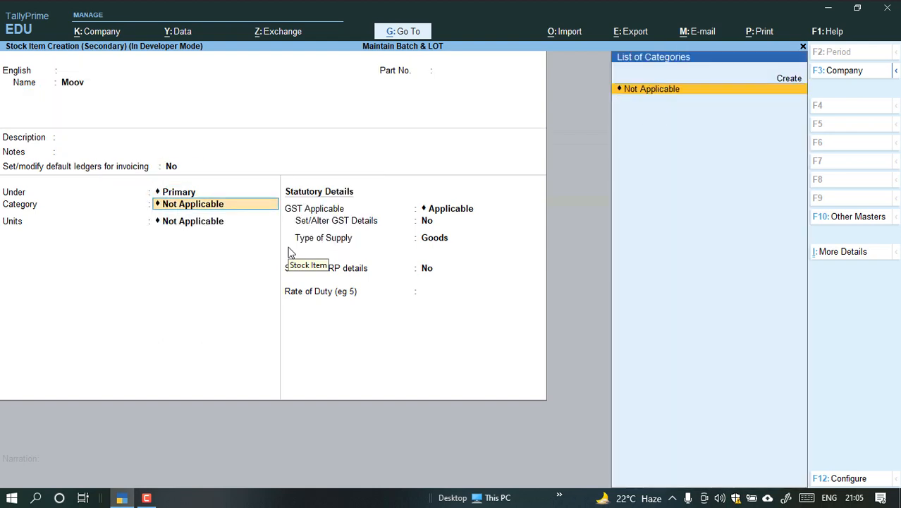
key(Return)
key(Down)
key(Return)
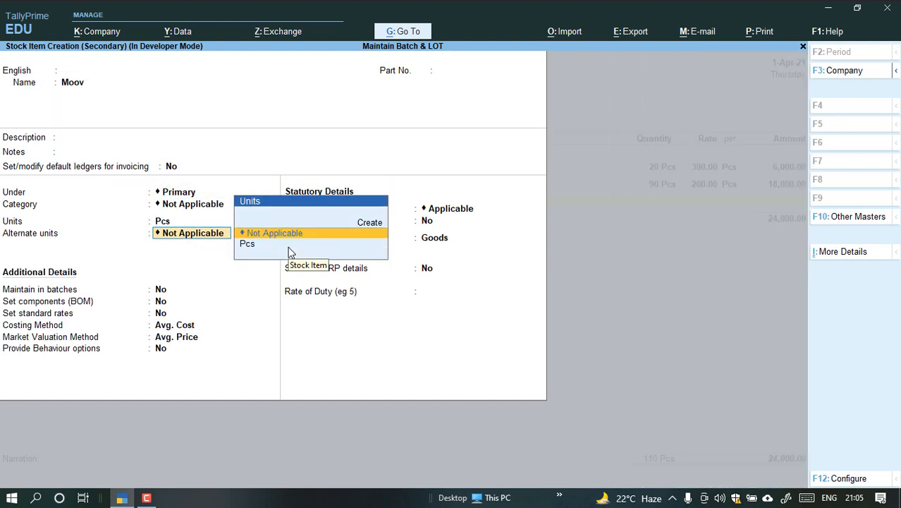
Maintain Moov in batches with manufacturing date tracking and expiry dates enabled.
key(Return)
text(y)
key(Return)
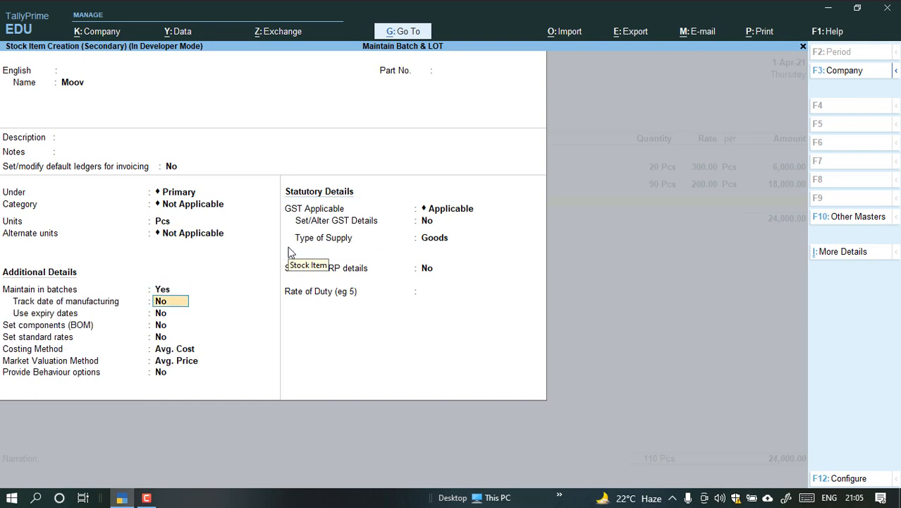
text(y)
key(Return)
text(y)
key(Return)
Enable GST details for Moov and enter HSN/SAC 12365.
key(Return)
key(Return)
key(Return)
key(Return)
key(Return)
key(Return)
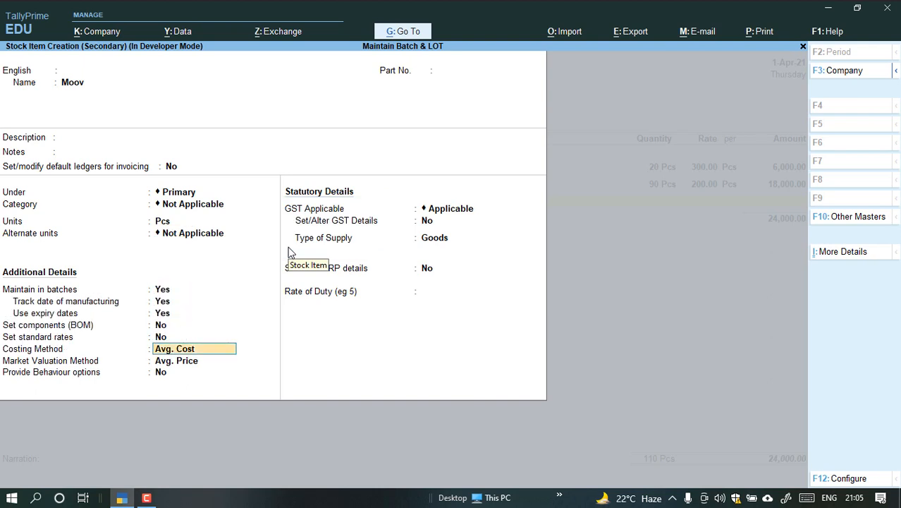
text(y)
key(Return)
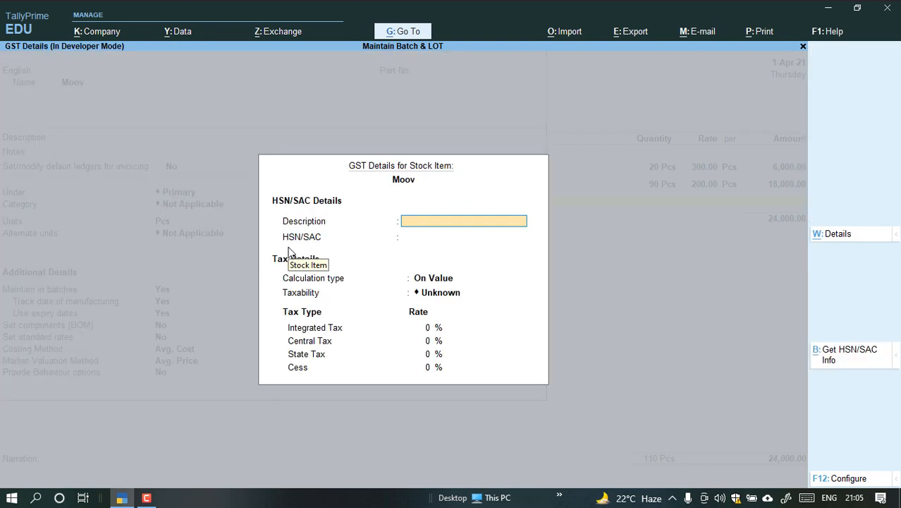
key(Return)
text(12365)
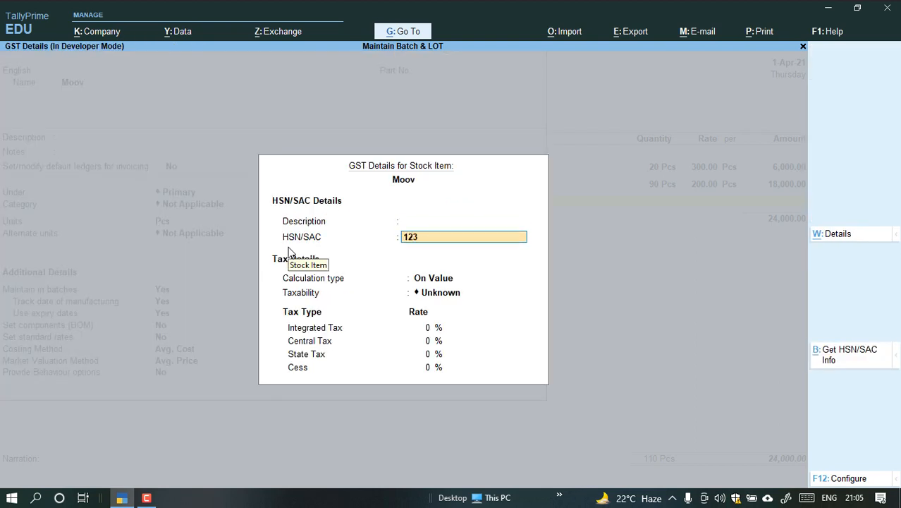
key(Return)
key(Return)
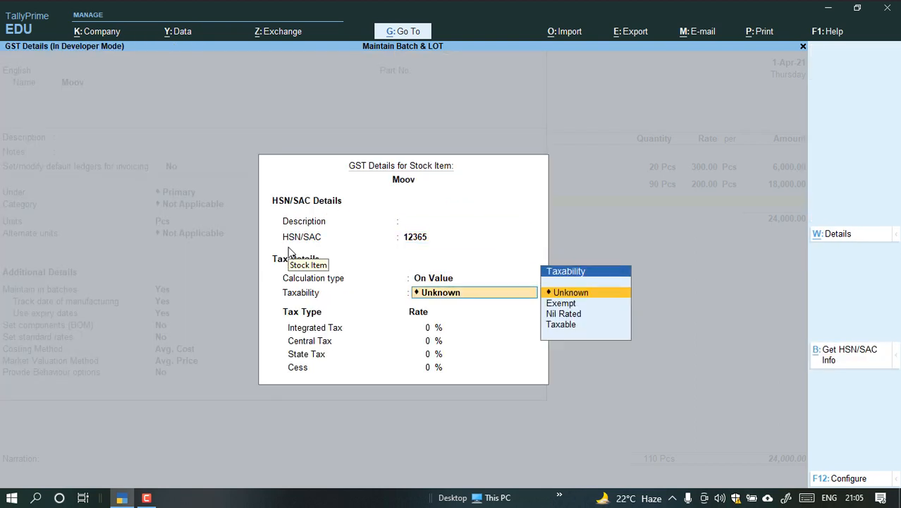
Make Moov taxable with 12% integrated tax.
key(Down)
key(Down)
key(Down)
key(Return)
text(1)
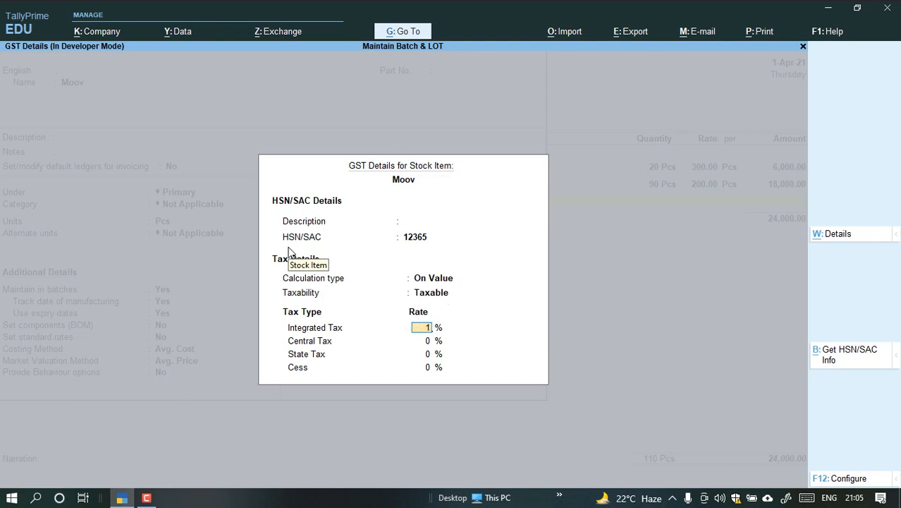
text(2)
key(Return)
key(Return)
key(Return)
Save the Moov stock item as Goods and start a new batch number for it in the voucher.
key(Return)
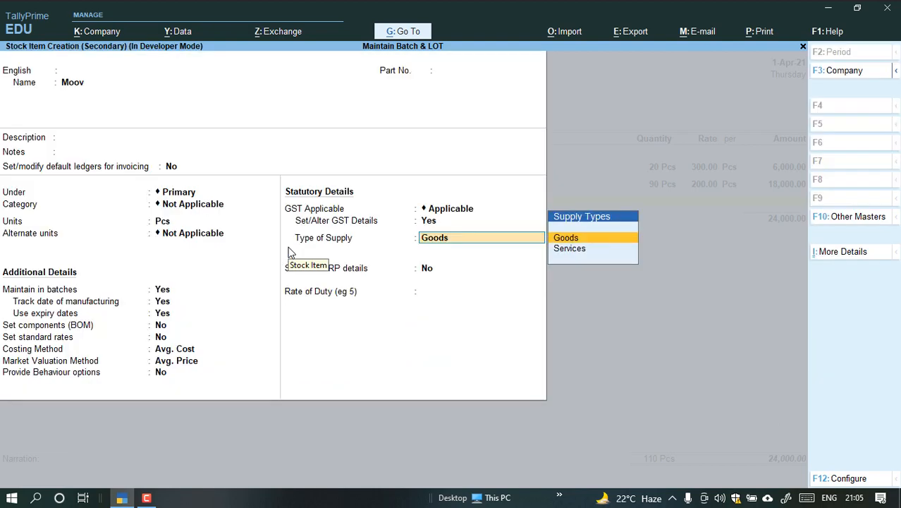
key(Return)
key(Return)
key(Return)
key(Return)
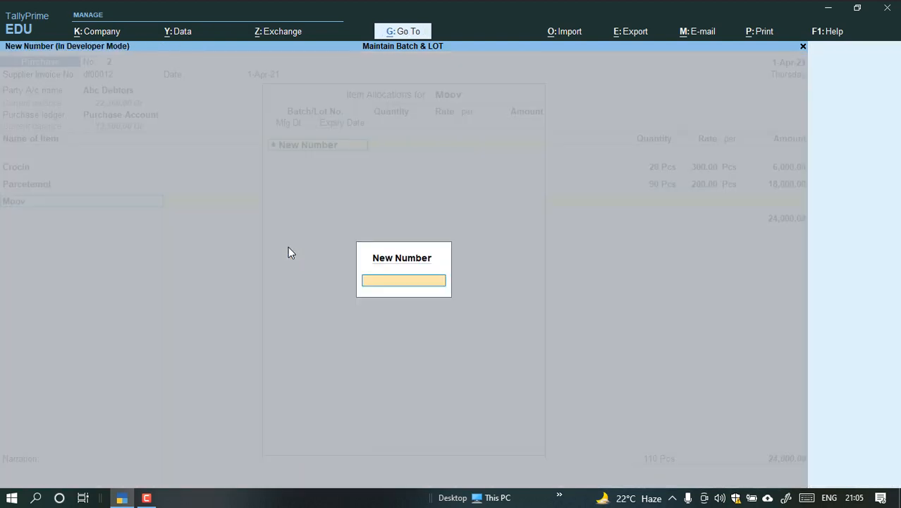
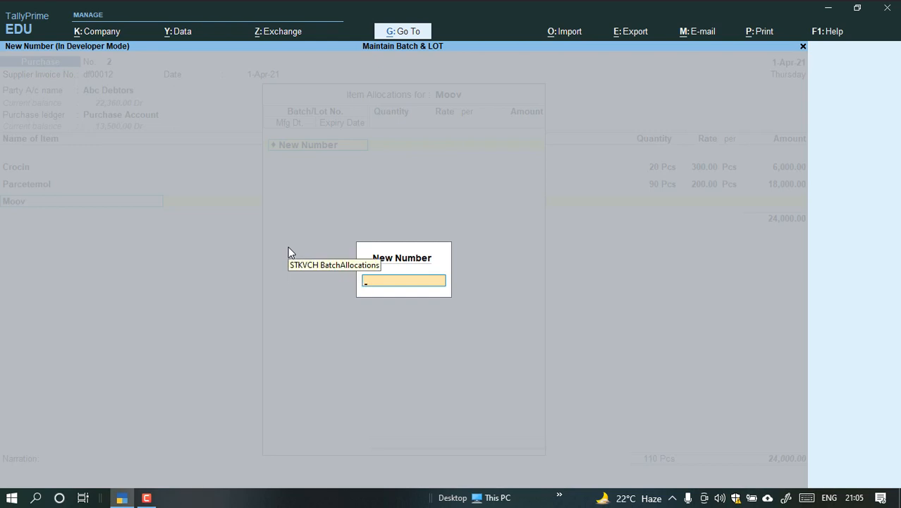
Allocate 100 Pcs of Moov at a rate of 30 to a new batch Small, expiring 31-Mar-22.
text(Small)
key(Return)
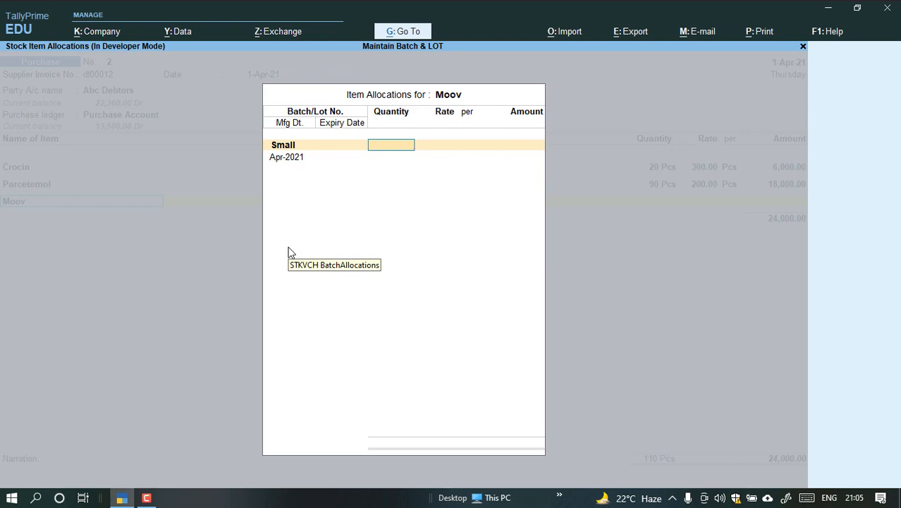
text(100)
key(Return)
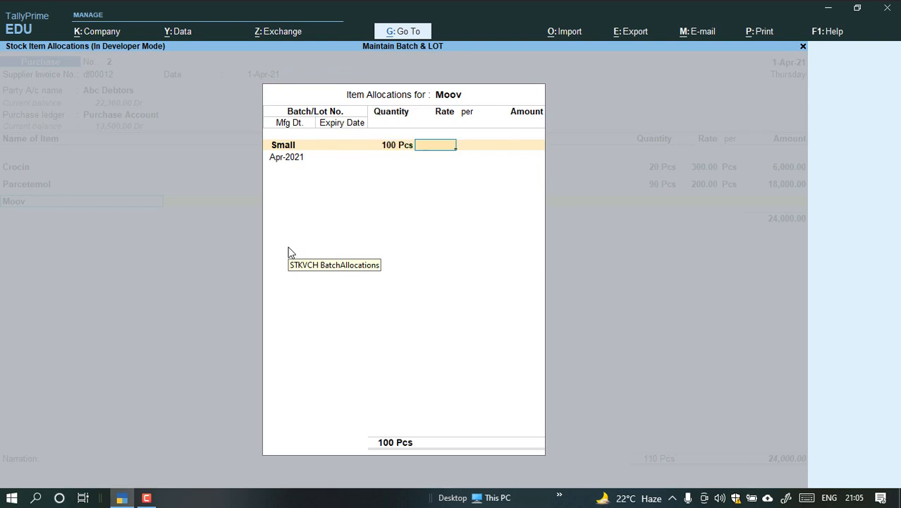
text(30)
key(Return)
key(Return)
key(Return)
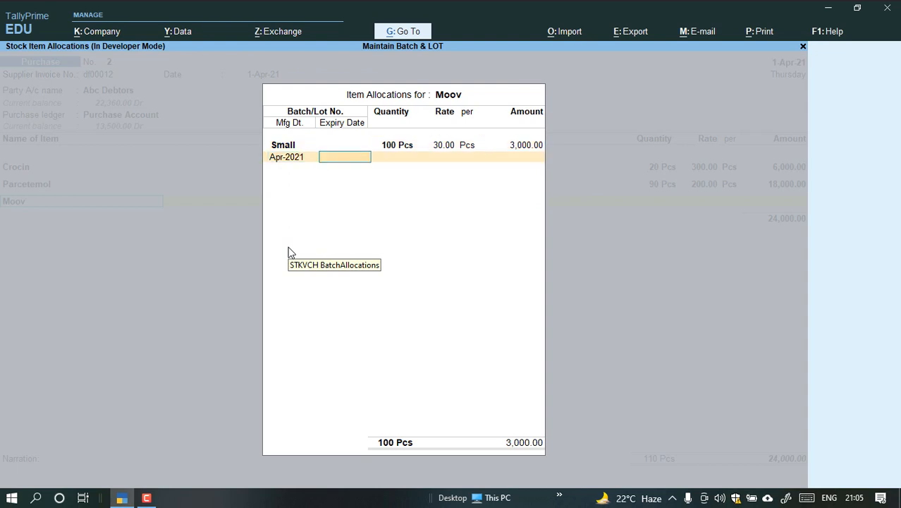
text(31.3.22)
Add a second new batch named Large to the Moov item allocation.
key(Return)
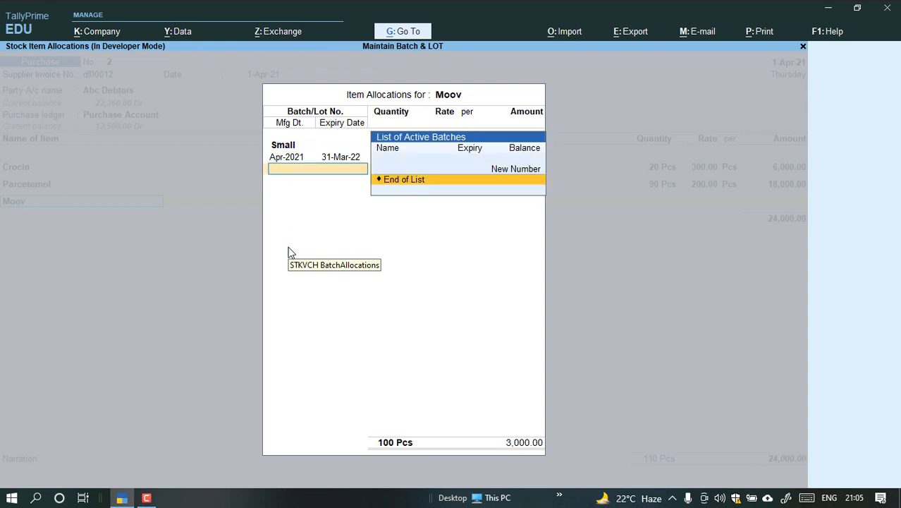
key(Up)
key(Return)
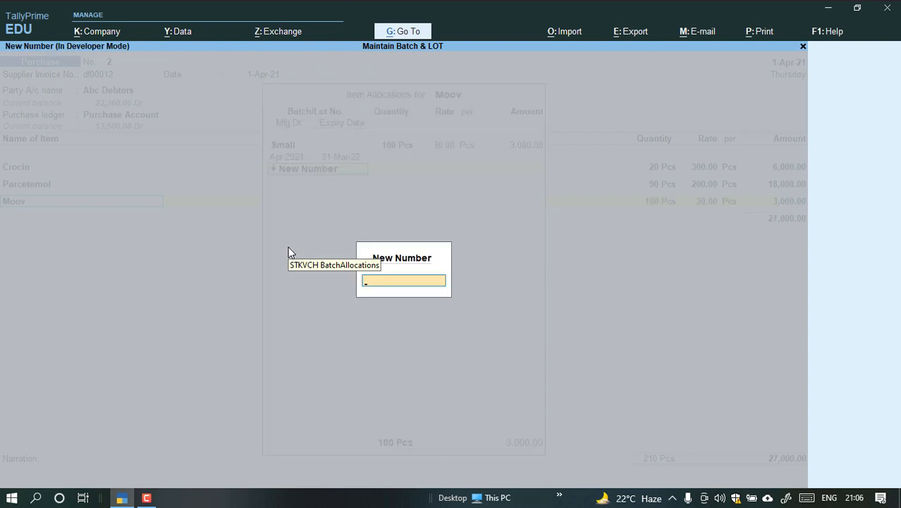
text(LAtrge)
key(BackSpace)
key(BackSpace)
key(BackSpace)
key(BackSpace)
key(BackSpace)
text(arge)
key(Return)
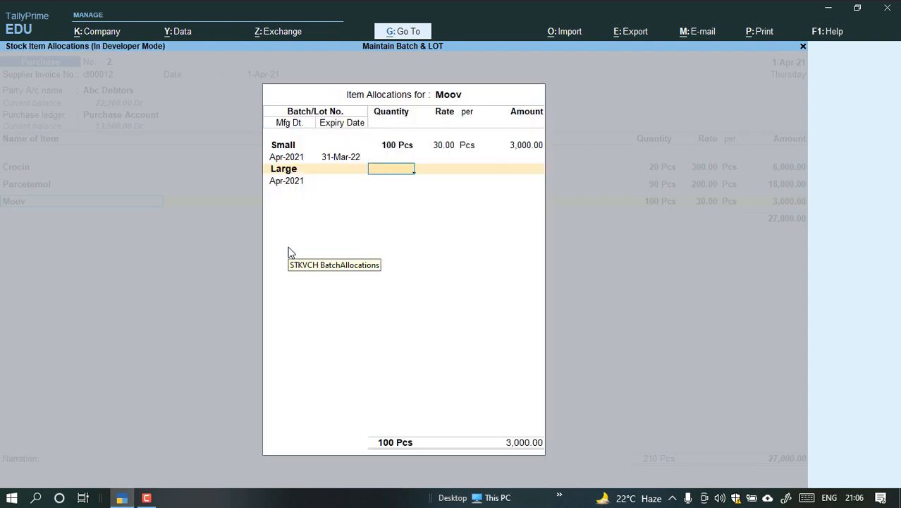
Allocate 100 Pcs at 30.00 to the Large batch with expiry date 31-Mar-22 and finish the Moov allocation.
text(100)
key(Return)
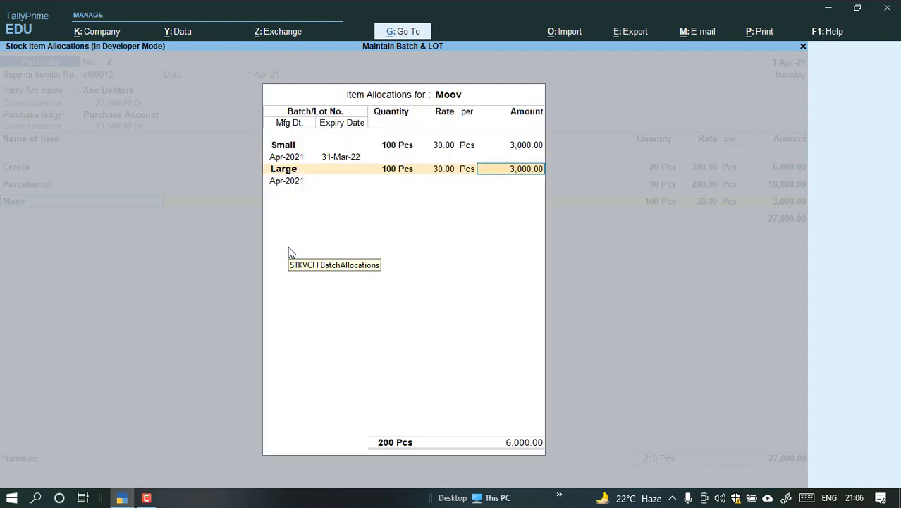
key(Return)
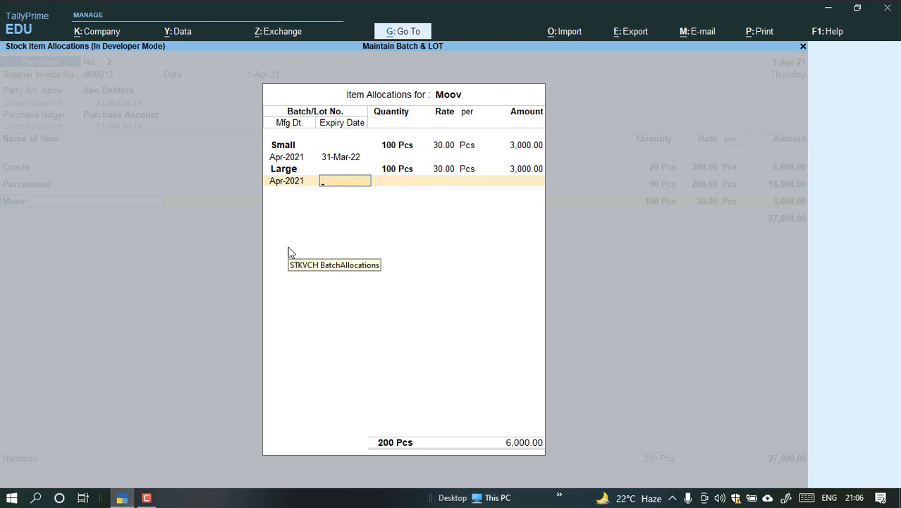
text(31.3.22)
key(Return)
key(Return)
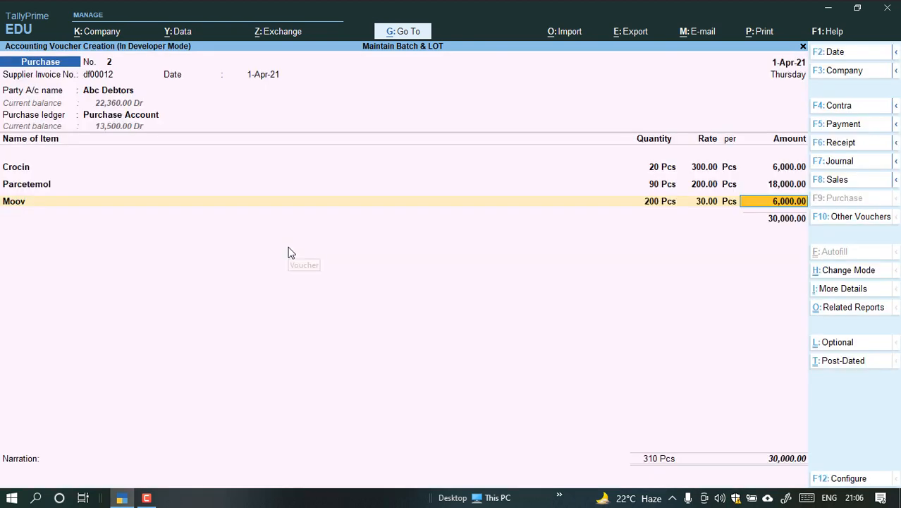
Apply the CGST and SGST ledgers to the purchase and save the voucher.
key(Return)
key(Return)
text(c)
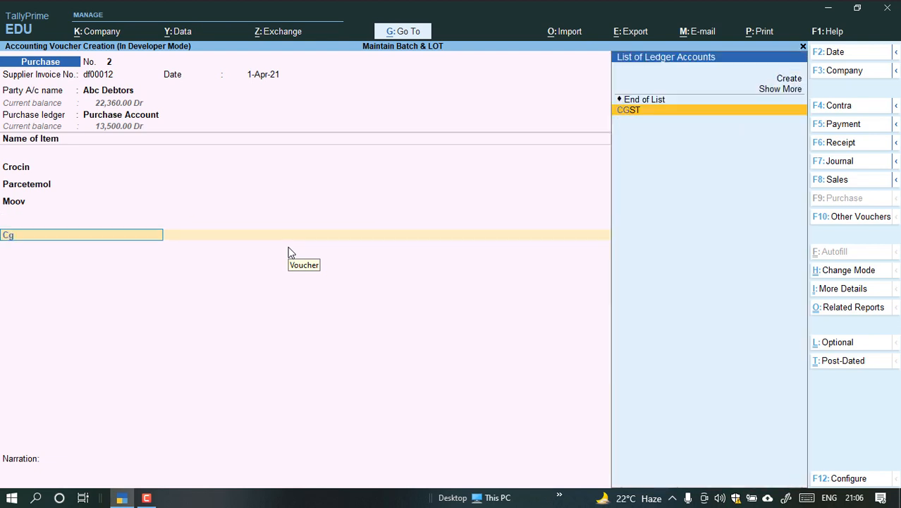
key(Return)
key(Return)
text(s)
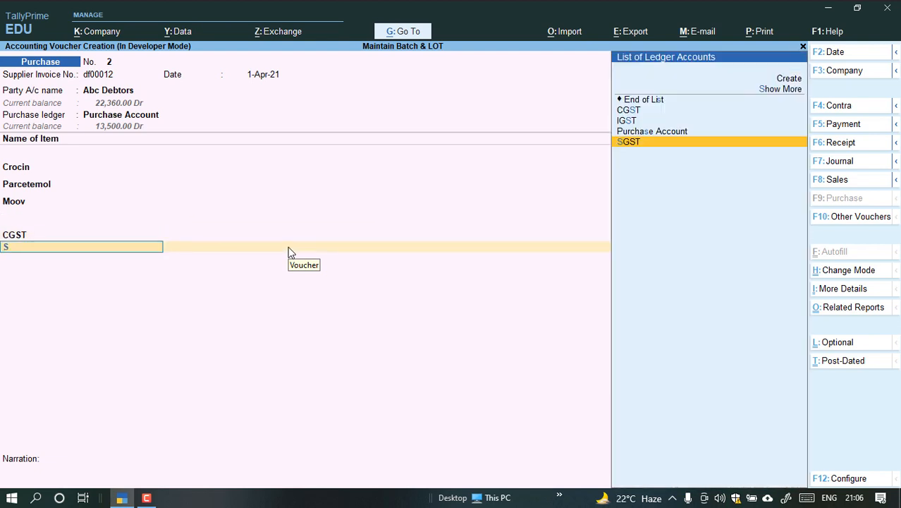
text(g)
key(Return)
key(ctrl)
key(ctrl+a)
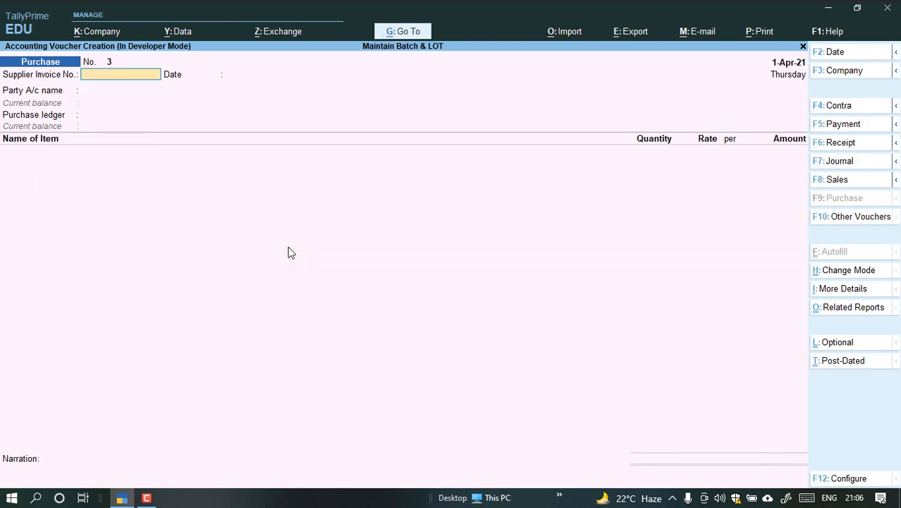
Open the Stock Summary and review the closing balances of Crocin, Moov and Parcetemol.
key(Escape)
key(s)
key(Down)
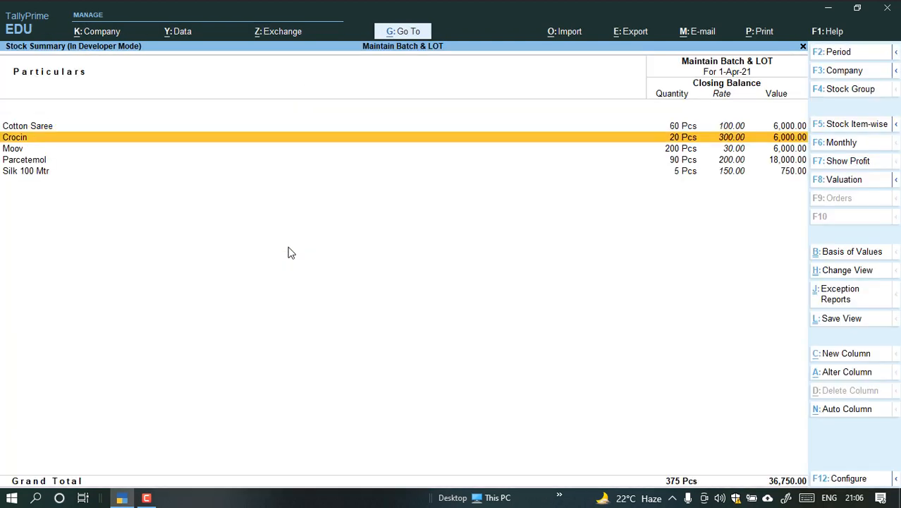
key(Down)
key(Down)
key(Down)
key(Up)
key(Up)
key(Up)
key(Up)
key(Down)
key(Down)
key(Down)
key(Down)
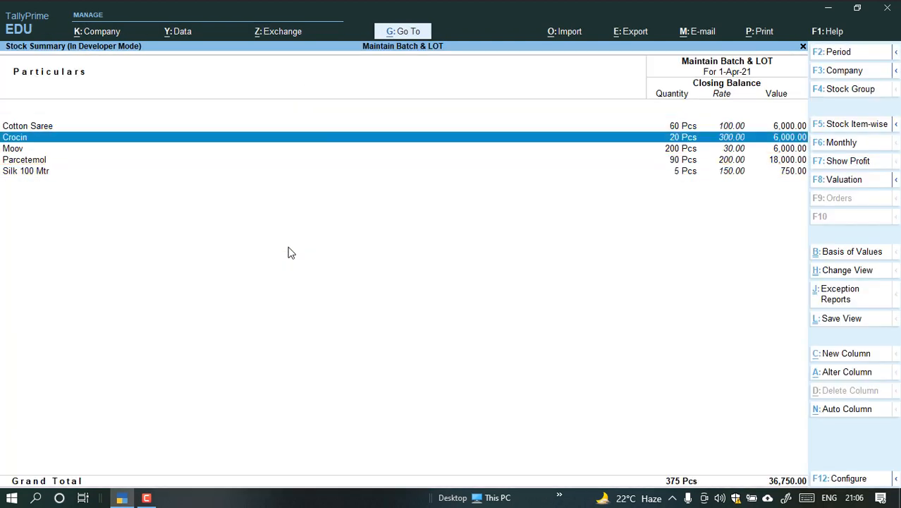
key(Up)
key(Up)
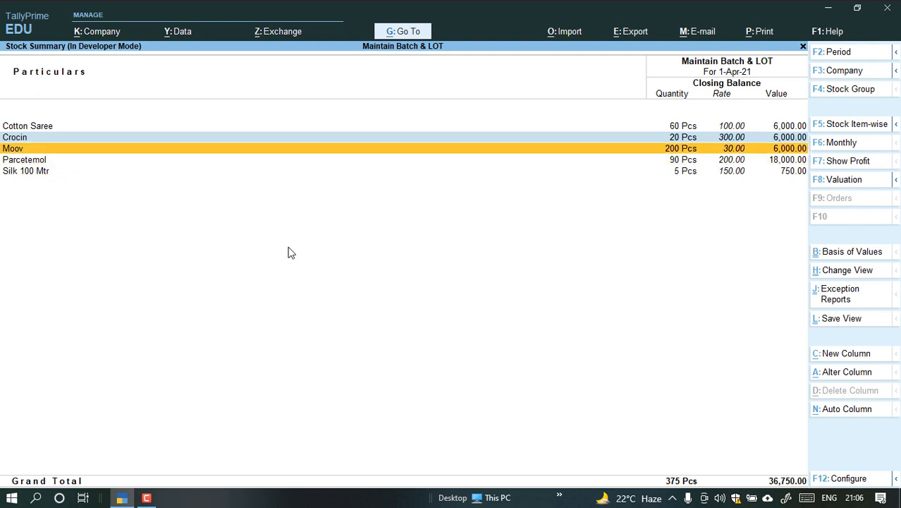
key(Down)
key(Up)
key(Up)
key(Down)
key(Down)
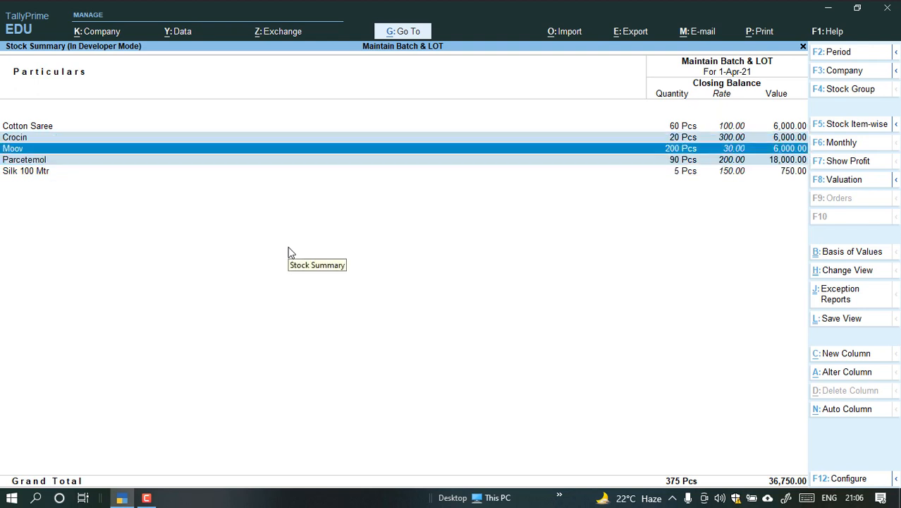
key(Up)
key(Up)
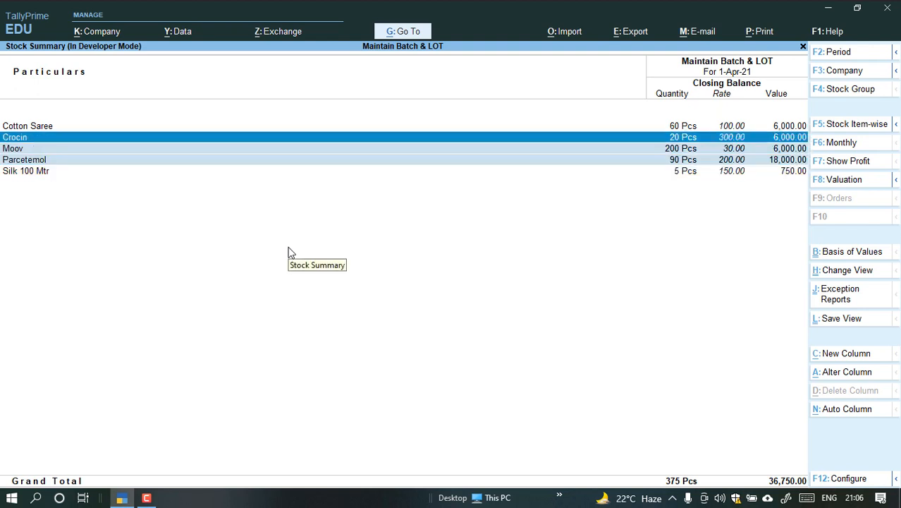
Expand the Stock Summary to batch detail and examine the Large and Small batches of Moov.
key(alt+F5)
key(Down)
key(Down)
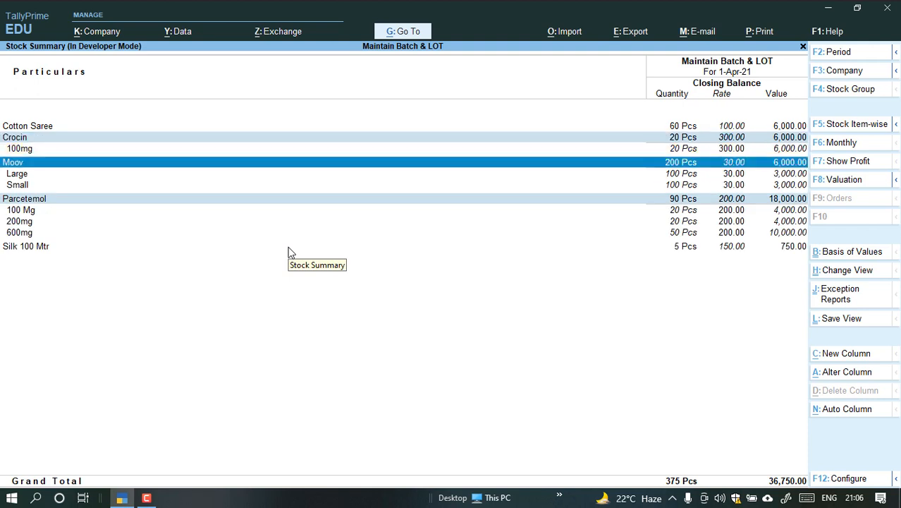
key(Down)
key(Down)
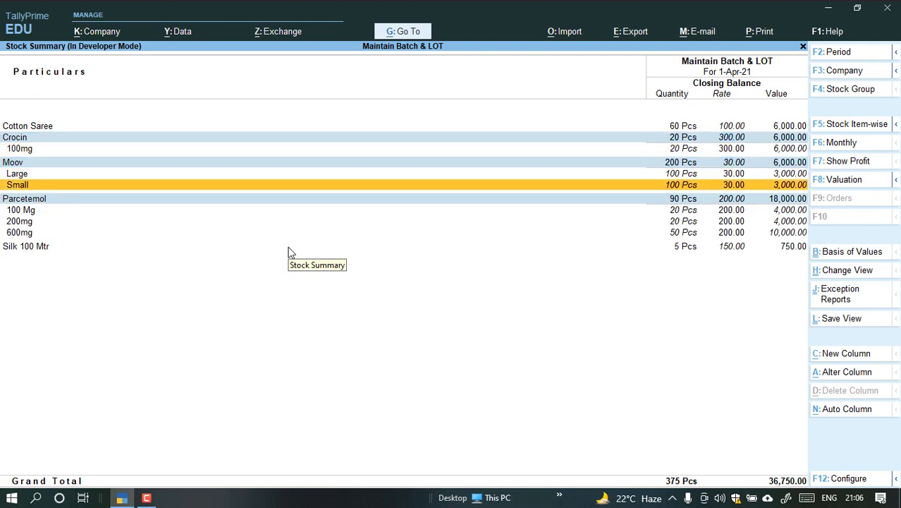
key(Up)
Review the batch-wise closing quantities of Parcetemol, Crocin and Moov, and return to the Gateway of Tally.
key(Down)
key(Up)
key(Down)
key(Down)
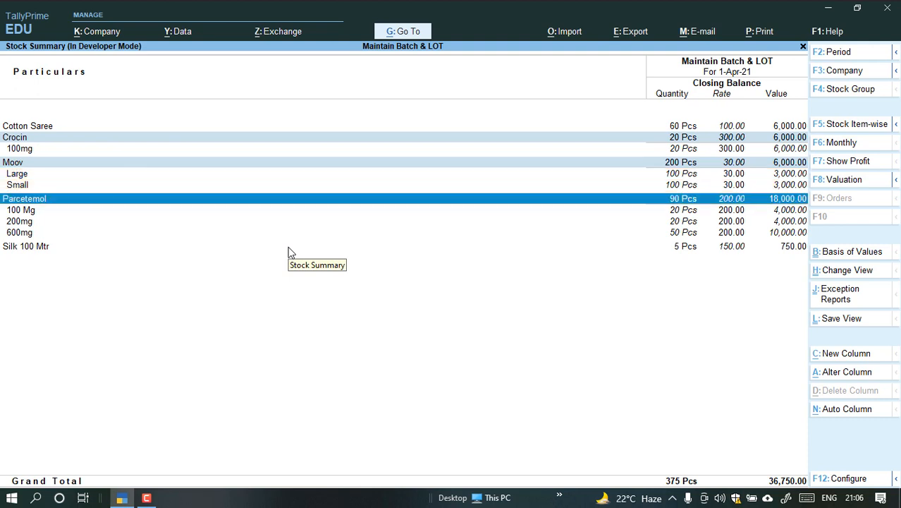
key(Down)
key(Down)
key(Up)
key(Up)
key(Down)
key(Down)
key(Down)
key(Down)
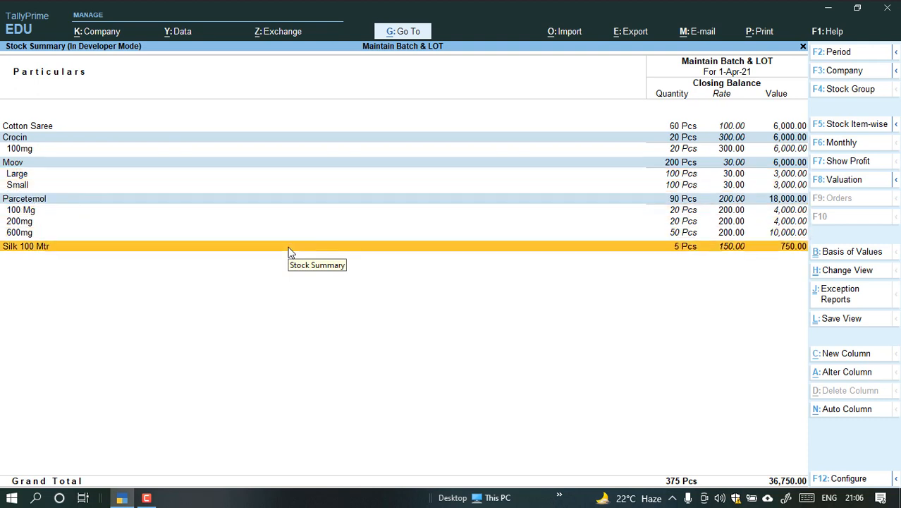
key(Up)
key(Up)
key(Up)
key(Up)
key(Up)
key(Up)
key(Up)
key(Up)
key(Up)
key(Up)
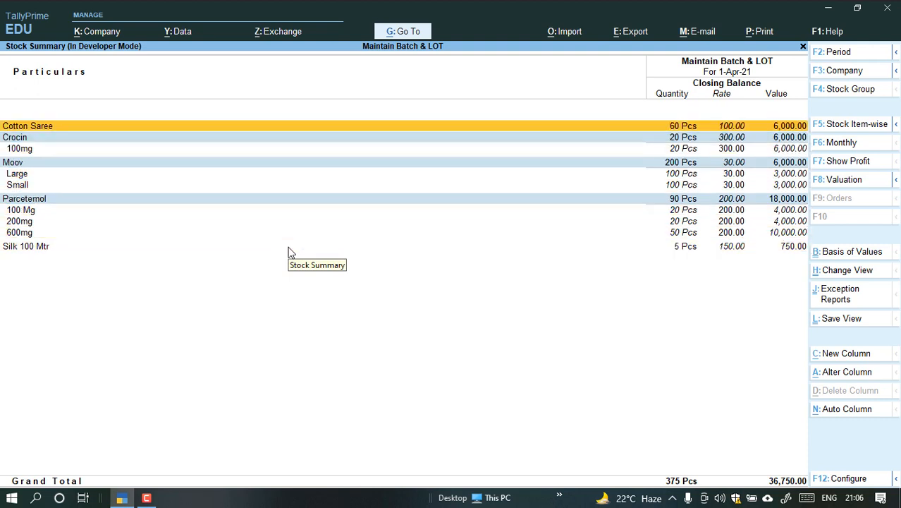
key(Down)
key(Down)
key(Down)
key(Up)
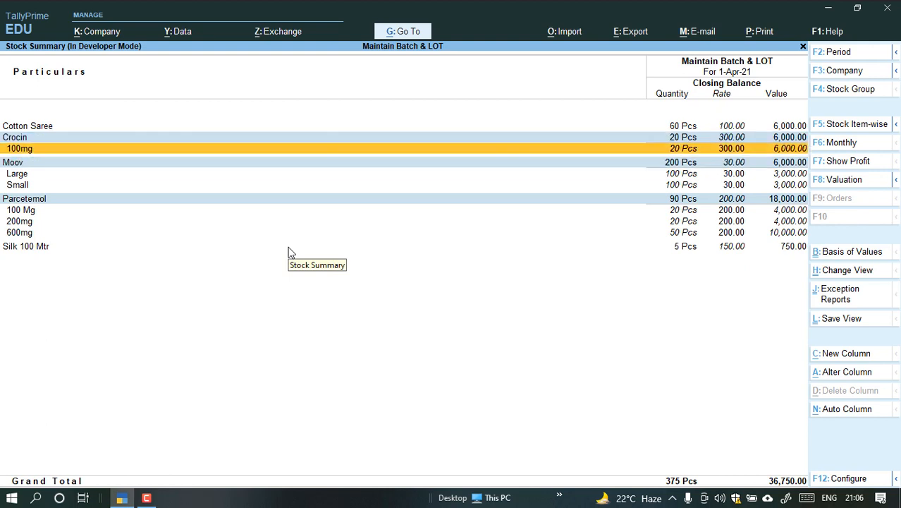
key(Down)
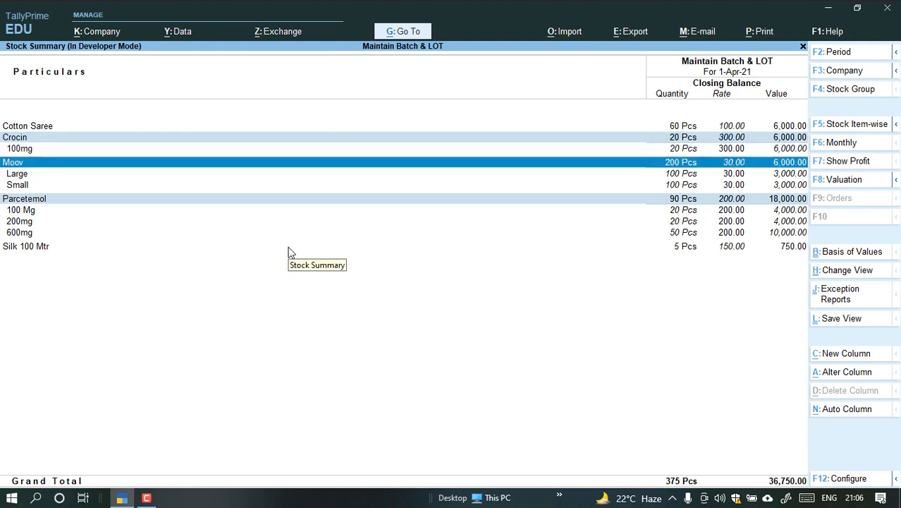
key(Down)
key(Down)
key(Down)
key(Down)
key(Down)
key(Down)
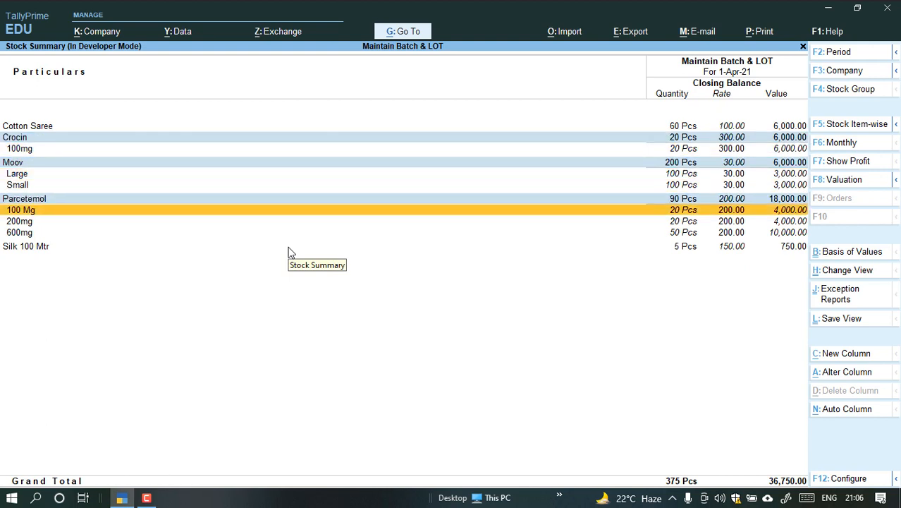
key(Up)
key(Up)
key(Up)
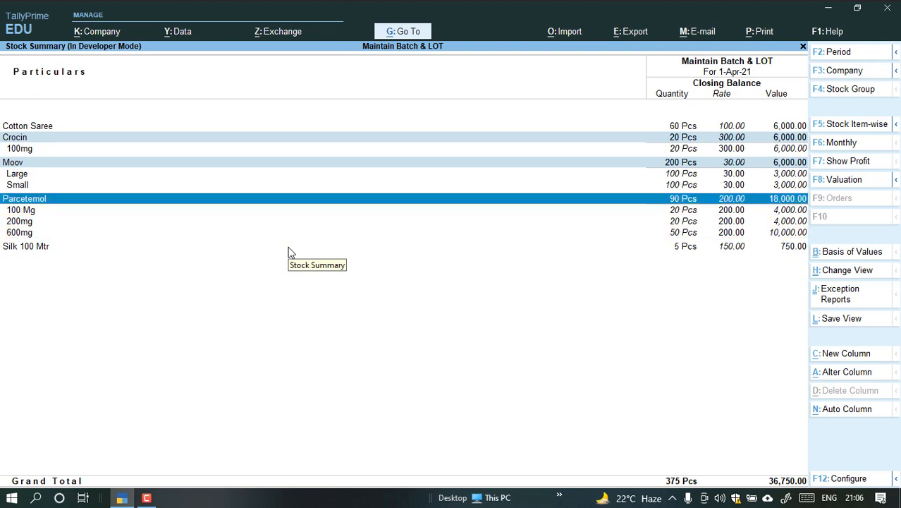
key(Escape)
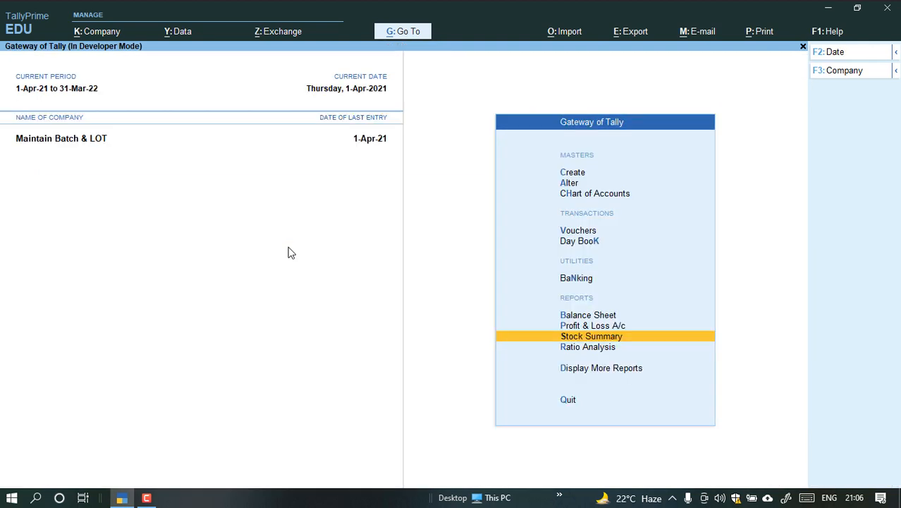
key(Escape)
key(Escape)
key(Escape)
key(Escape)
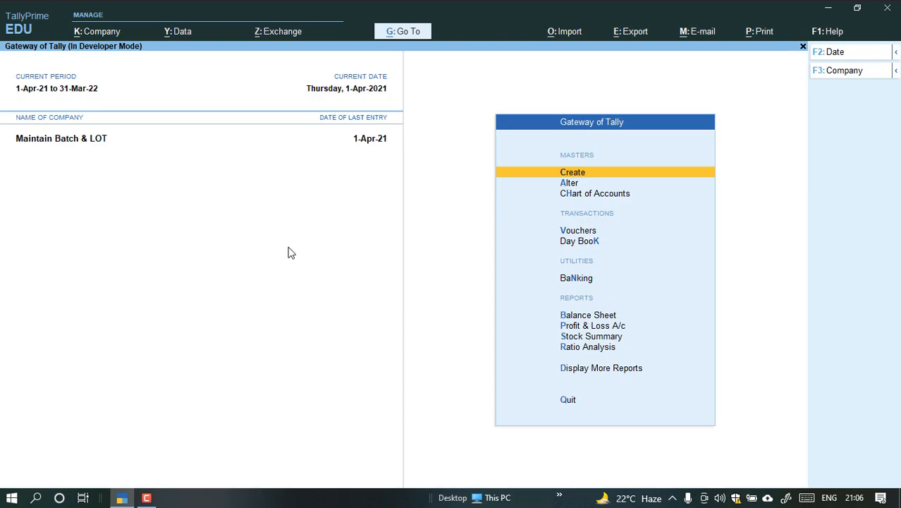
Start a Sales voucher with Abc Debtors as the party and Sales Account as the sales ledger.
key(v)
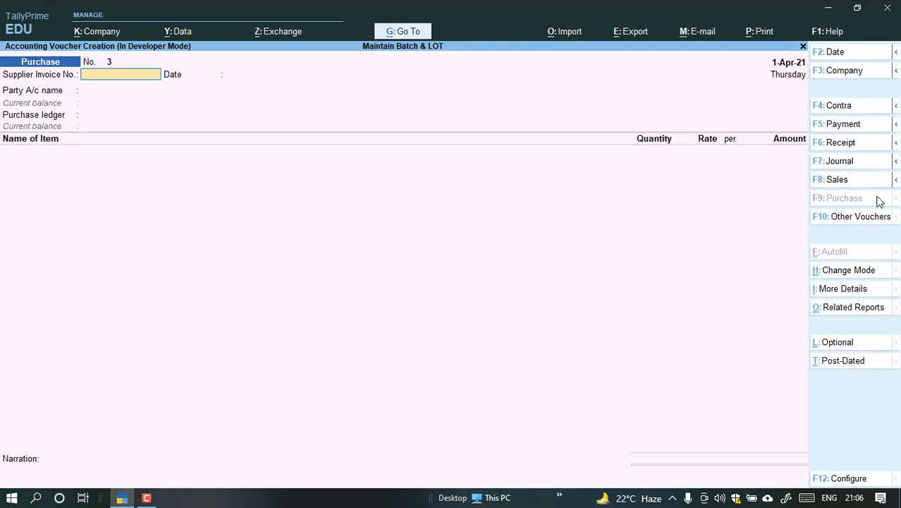
click(850, 189)
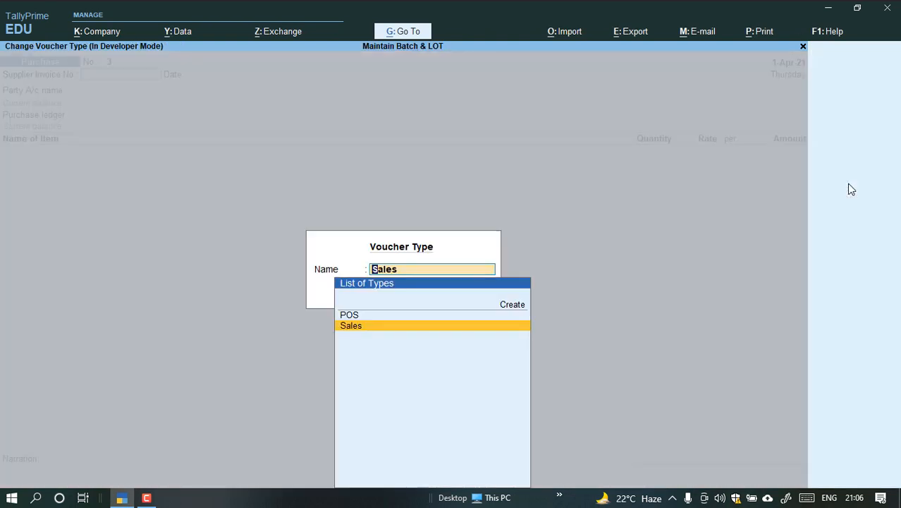
key(Return)
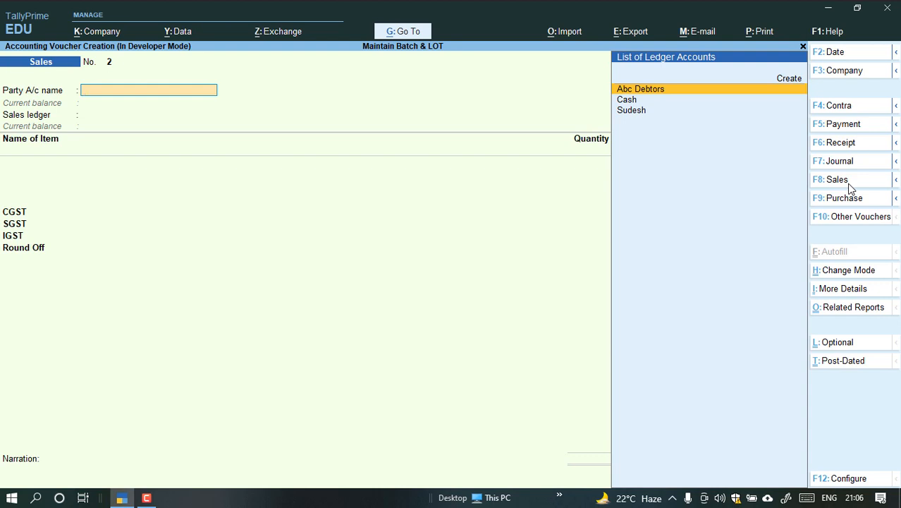
key(Down)
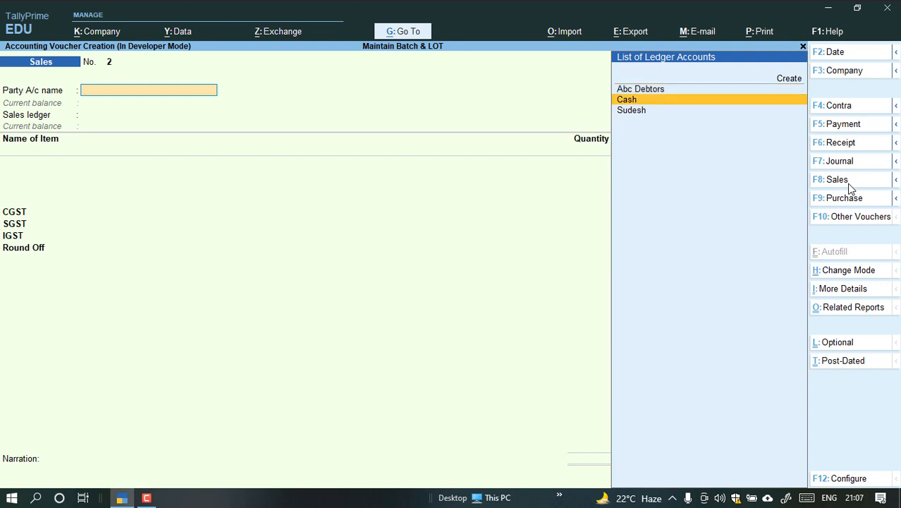
key(Up)
key(Return)
key(Return)
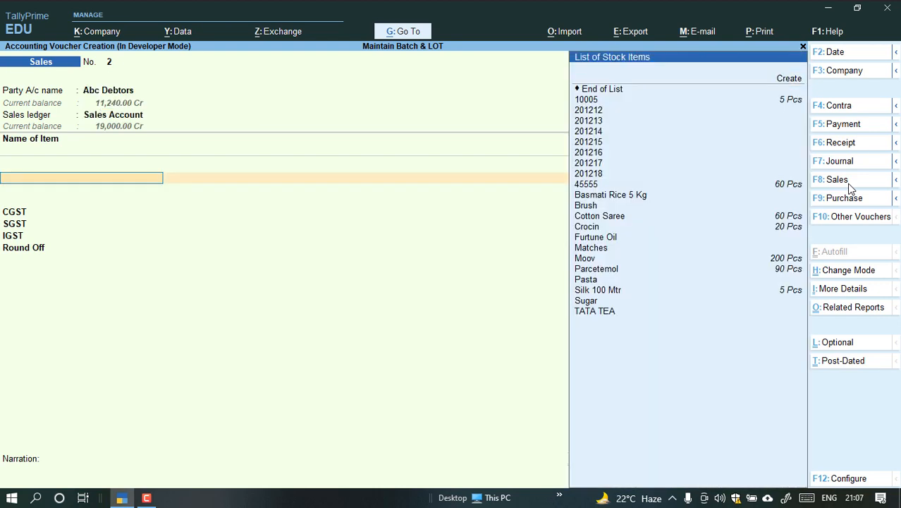
Add Moov as the first item of the sale and allocate it from the Large batch.
text(mo)
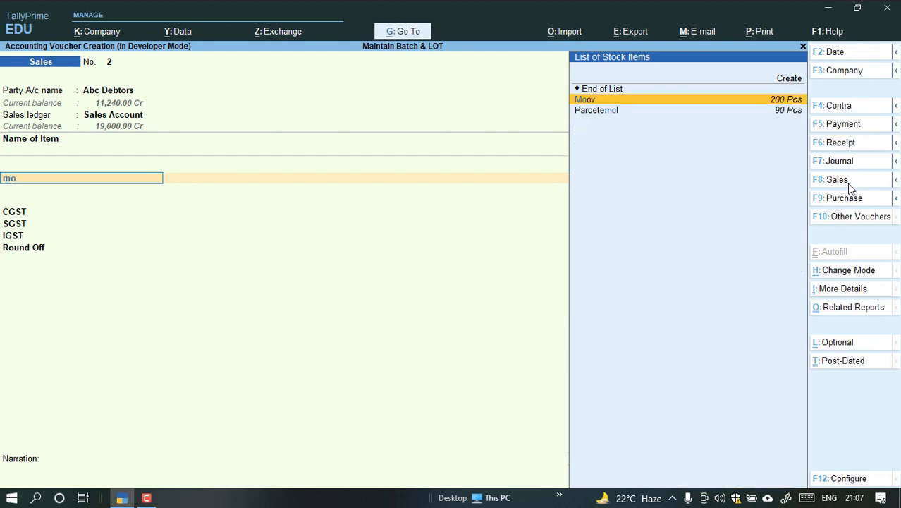
key(Return)
key(Return)
key(Down)
key(Up)
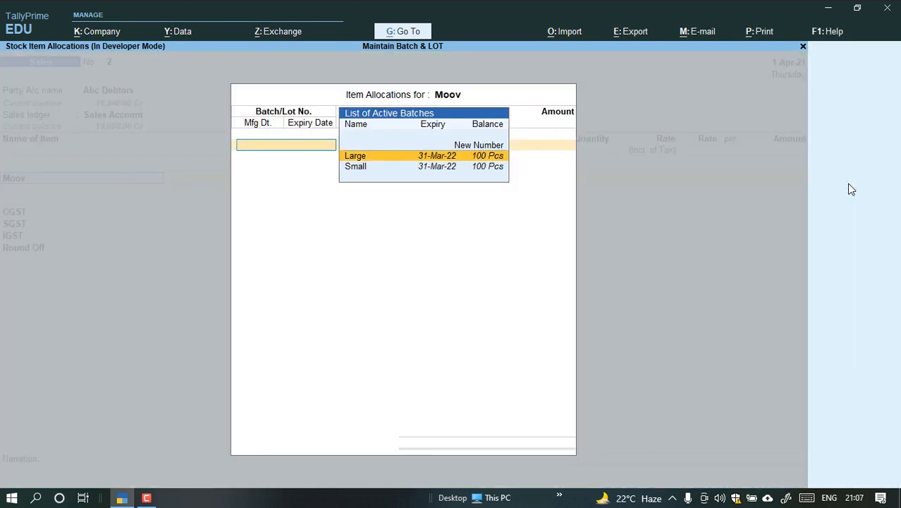
key(Down)
key(Up)
key(Down)
key(Up)
key(Down)
key(Up)
key(Return)
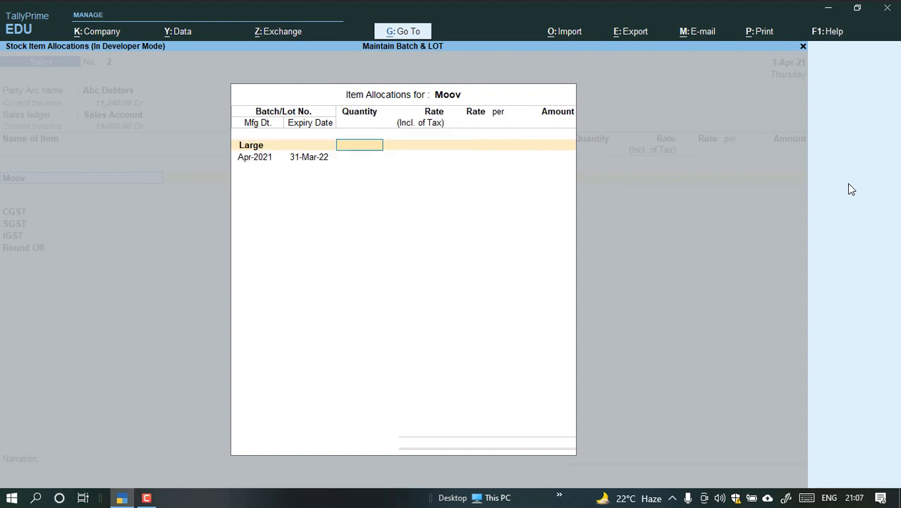
Set Moov's Large batch to 50 Pcs at a rate of 40 per Pcs, keeping its manufacturing and expiry dates.
text(50)
key(Return)
key(Return)
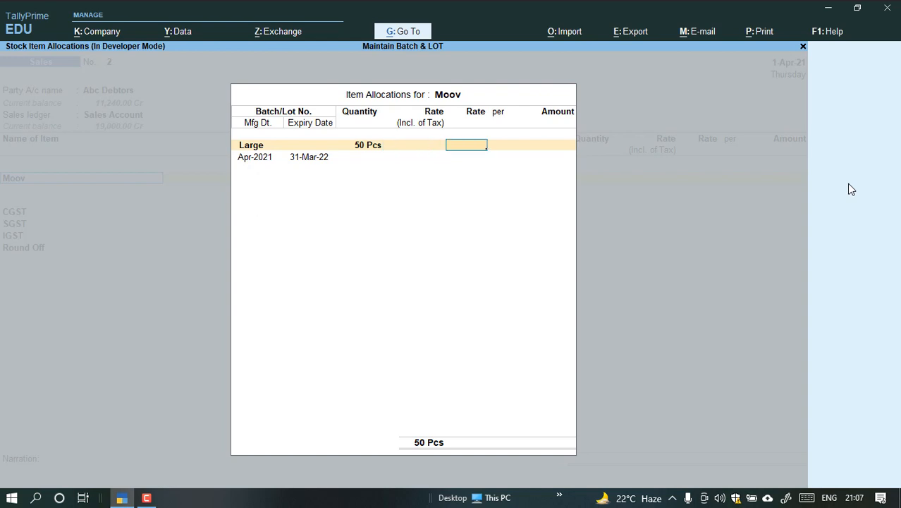
text(40)
key(Return)
key(Return)
key(Return)
key(Return)
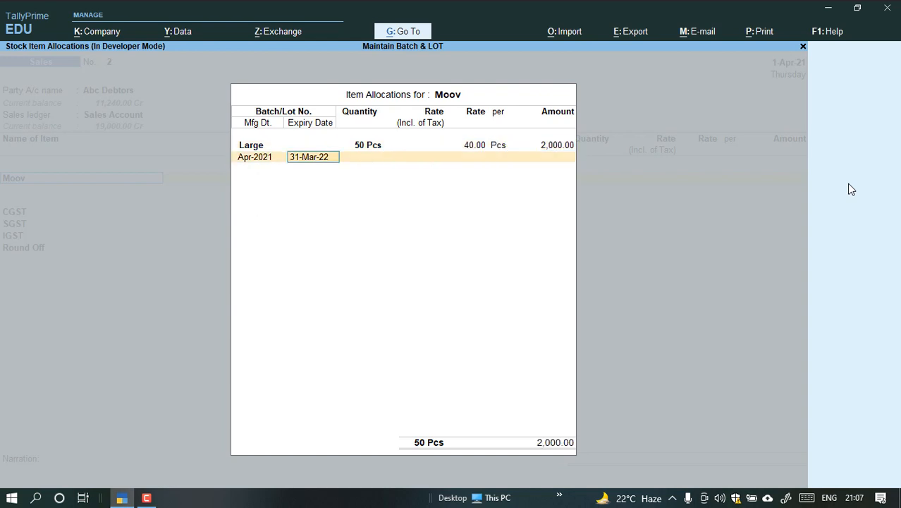
key(Return)
Allocate 20 Pcs of Moov from the Small batch at a rate of 40 and finish the item's allocation.
key(Down)
key(Down)
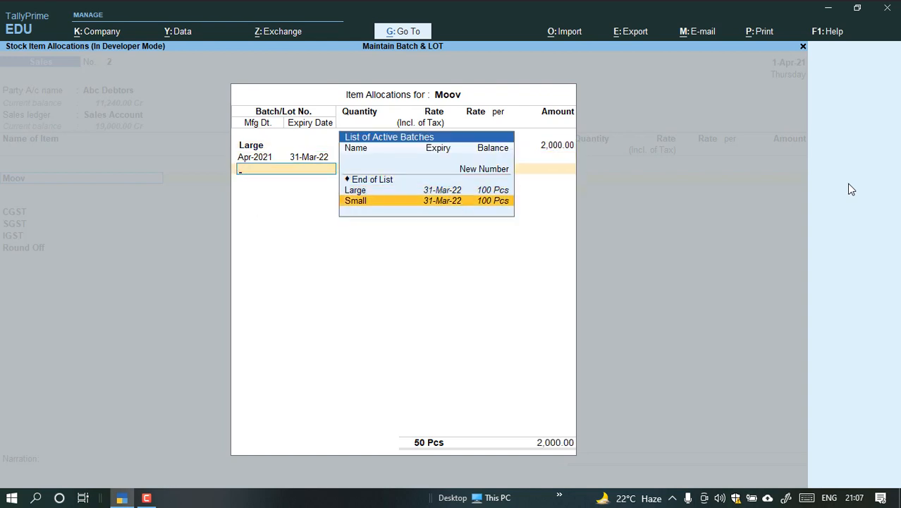
key(Return)
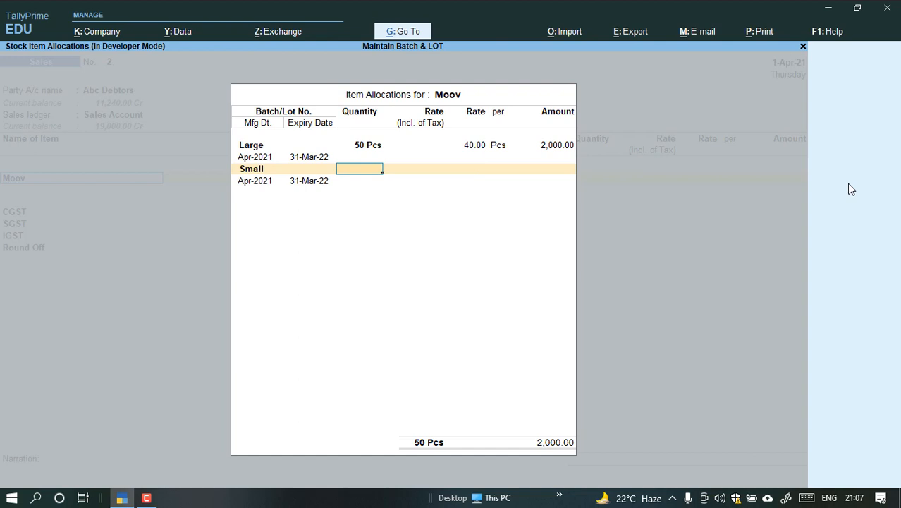
text(20)
key(Return)
key(Return)
key(Return)
key(Return)
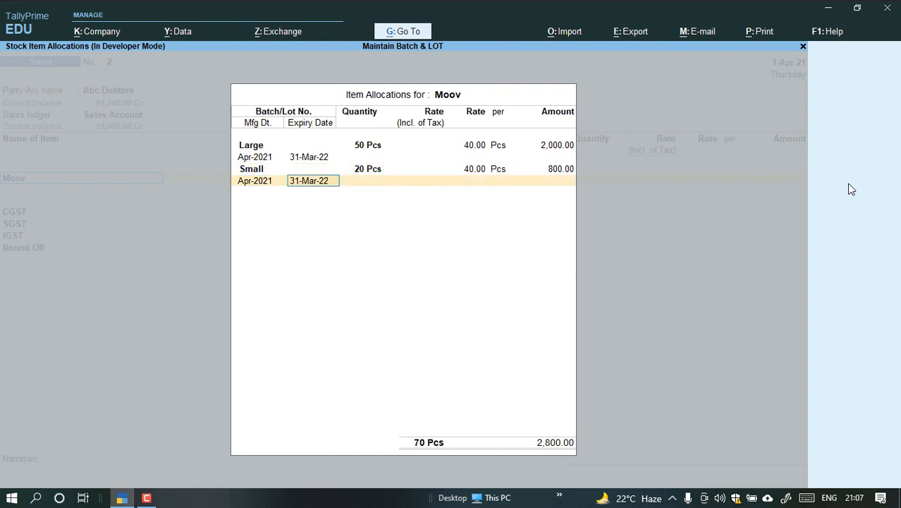
key(Return)
key(Return)
Add Crocin as the second item of the sale and allocate it from the 100mg batch.
key(Return)
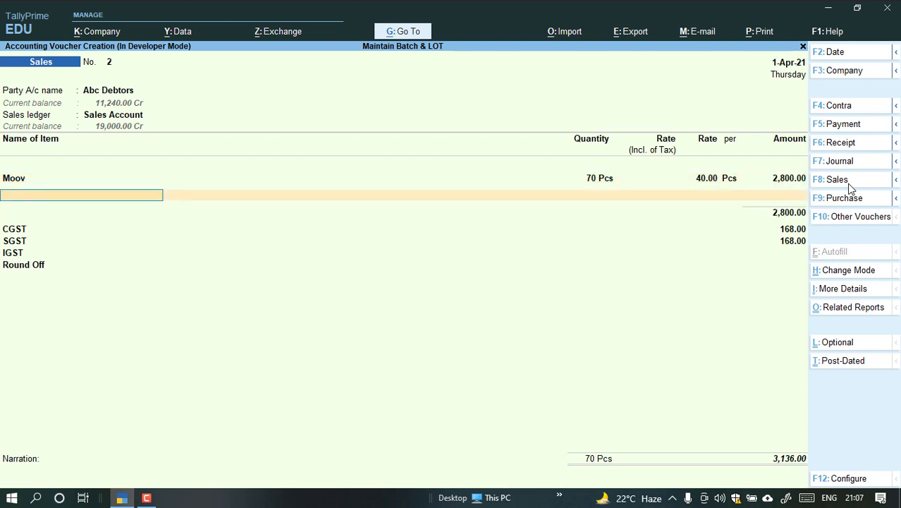
text(Cro)
key(Return)
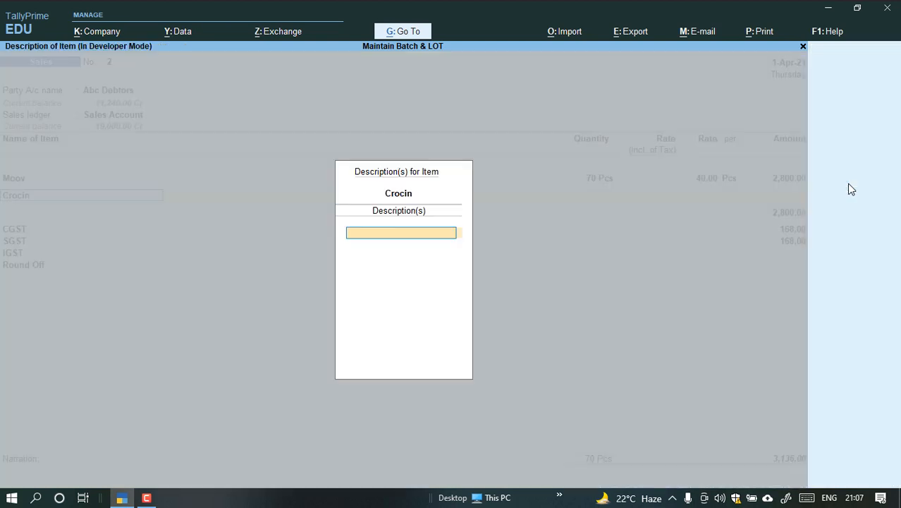
key(Return)
key(Up)
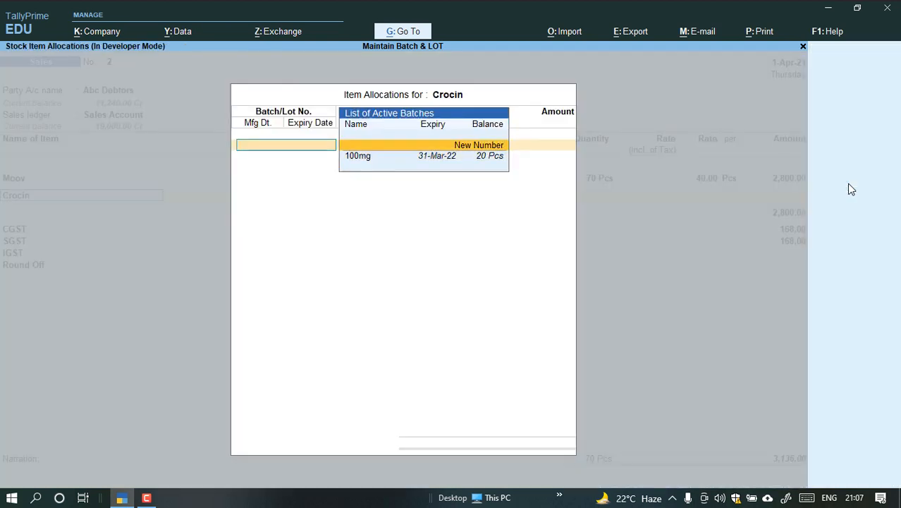
key(Down)
key(Return)
Set Crocin's 100mg batch to 10 Pcs at a rate of 60 and complete the allocation.
text(10)
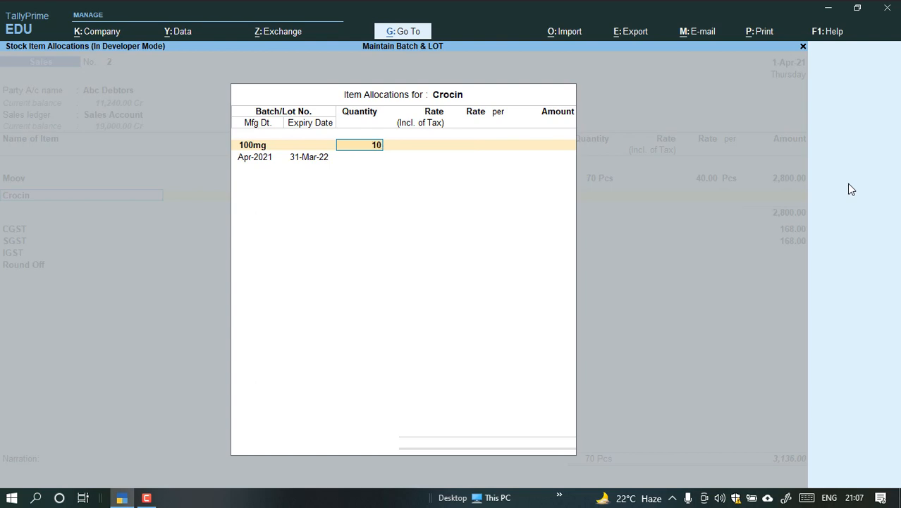
key(Return)
key(Return)
text(60)
key(Return)
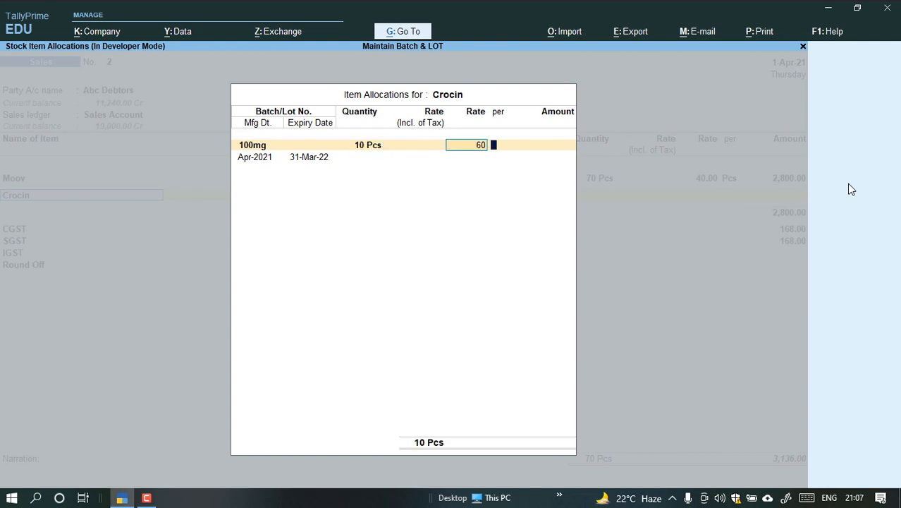
key(Return)
key(Return)
key(Return)
key(Return)
key(Return)
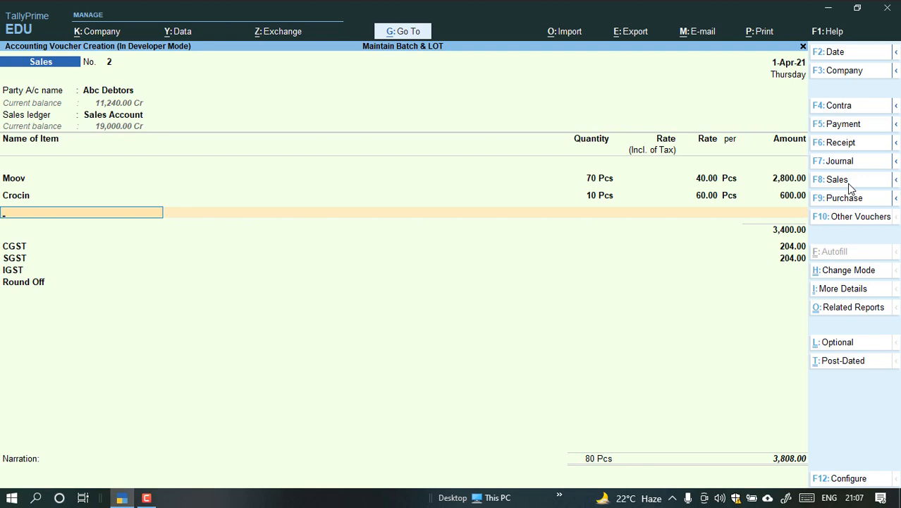
Add Parcetemol as the third item, look through its active batches and choose the 200mg batch.
text(pa)
key(Return)
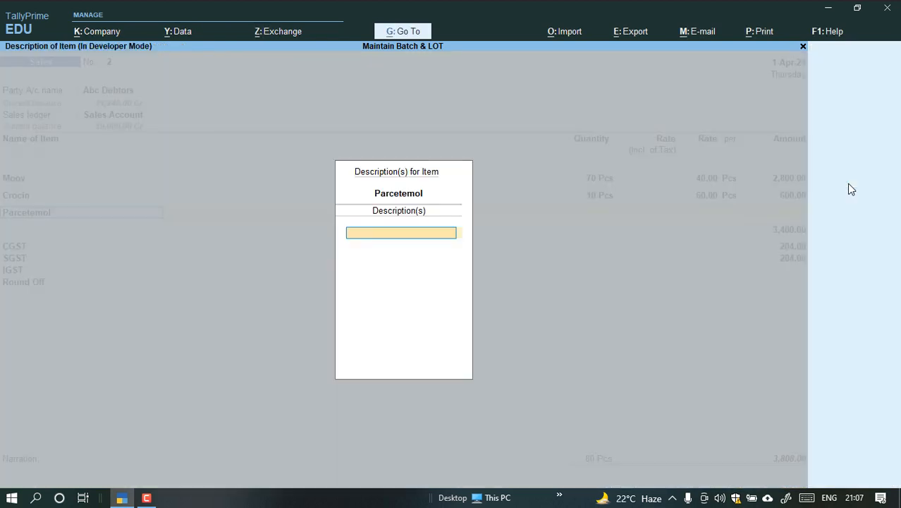
key(Return)
key(Down)
key(Down)
key(Up)
key(Up)
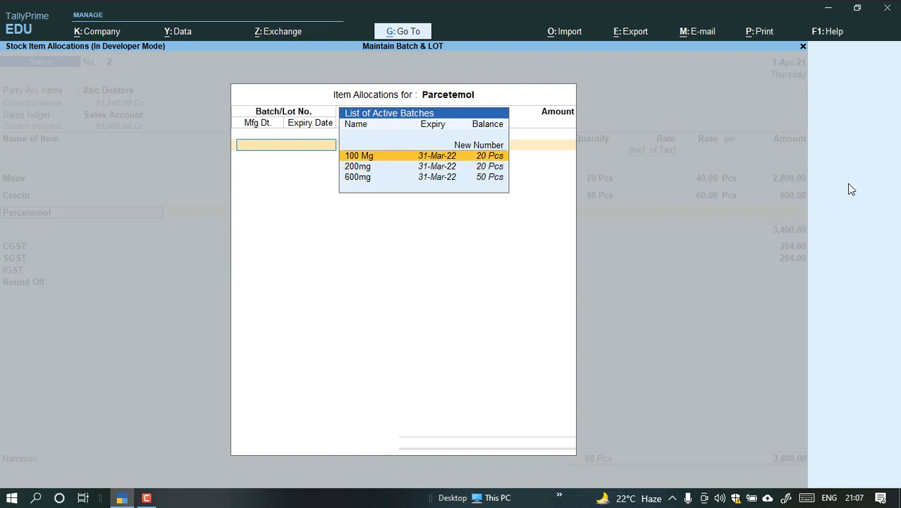
key(Up)
key(Down)
key(Down)
key(Down)
key(Up)
key(Up)
key(Down)
key(Down)
key(Up)
key(Up)
key(Down)
key(Return)
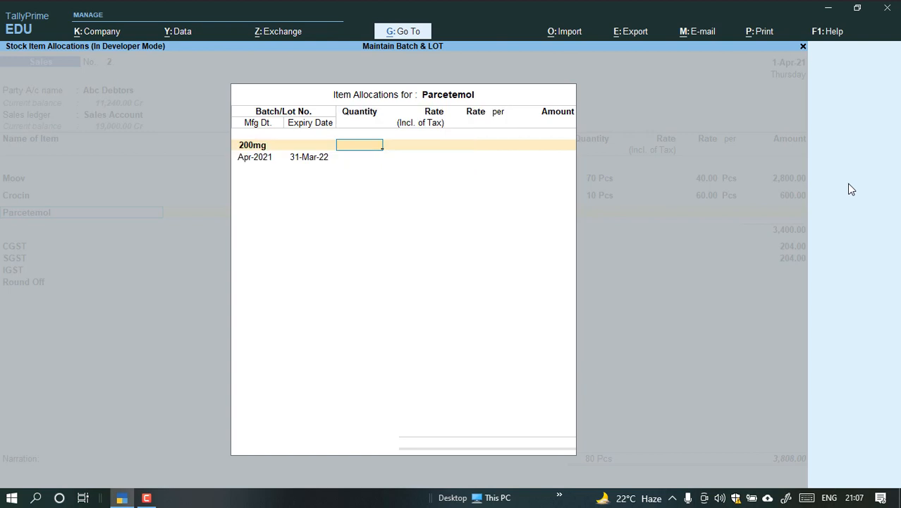
Set Parcetemol's 200mg batch to 10 Pcs at a rate of 60, keeping its manufacturing and expiry dates.
text(10)
key(Return)
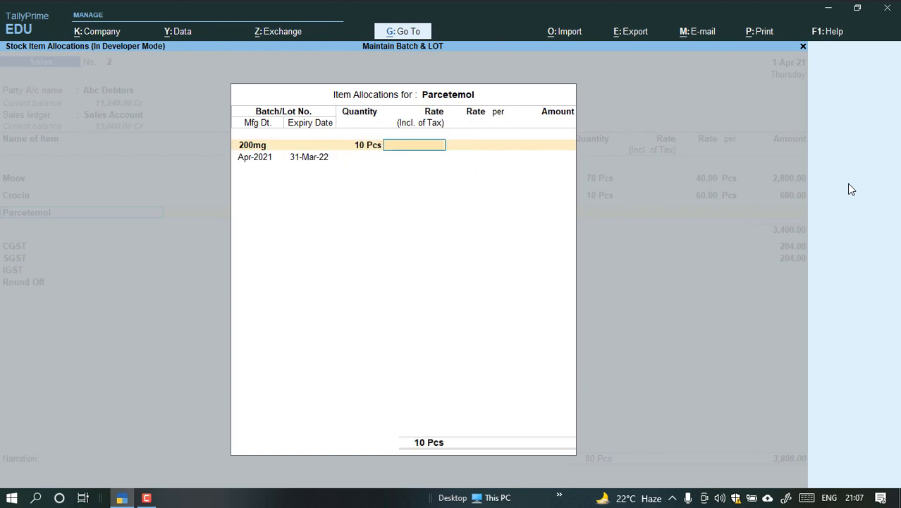
key(Return)
text(60)
key(Return)
key(Return)
key(Return)
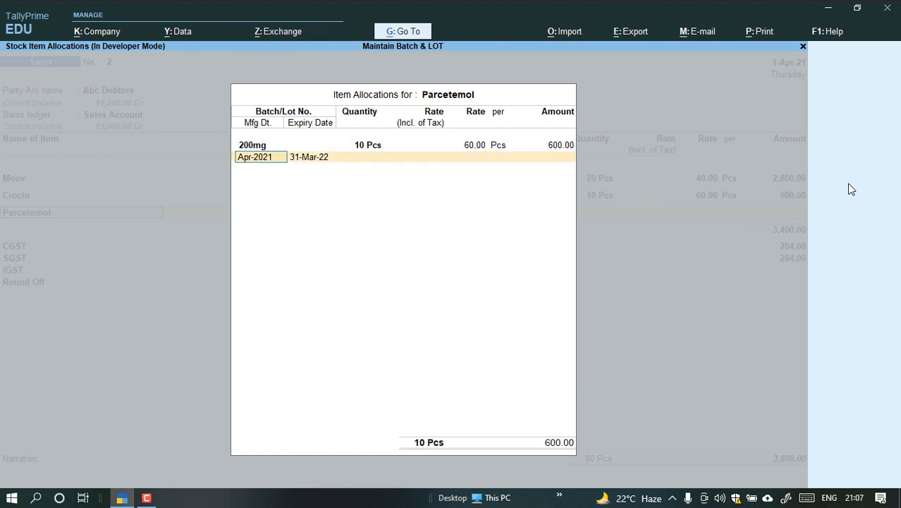
key(Return)
key(Return)
Allocate 19 Pcs of Parcetemol from the 600mg batch at a rate of 60 and finish the item's allocation.
key(Down)
key(Down)
key(Down)
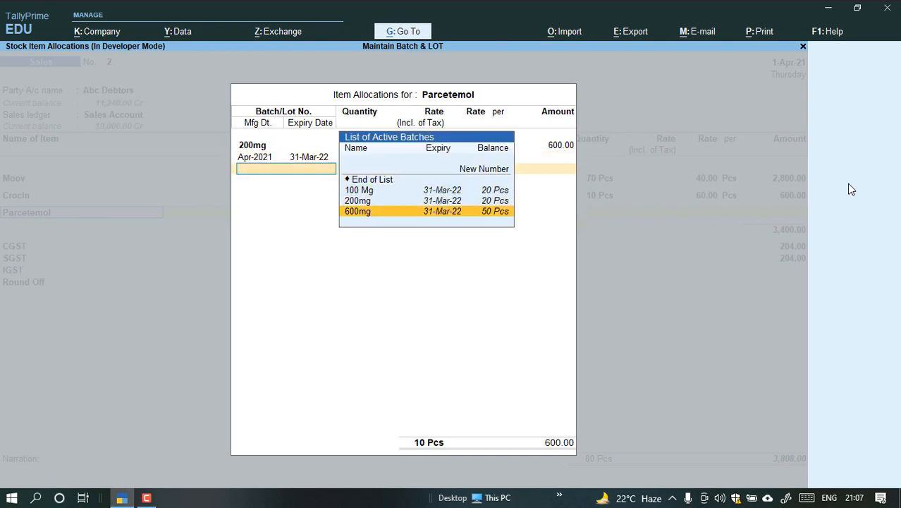
key(Return)
text(1)
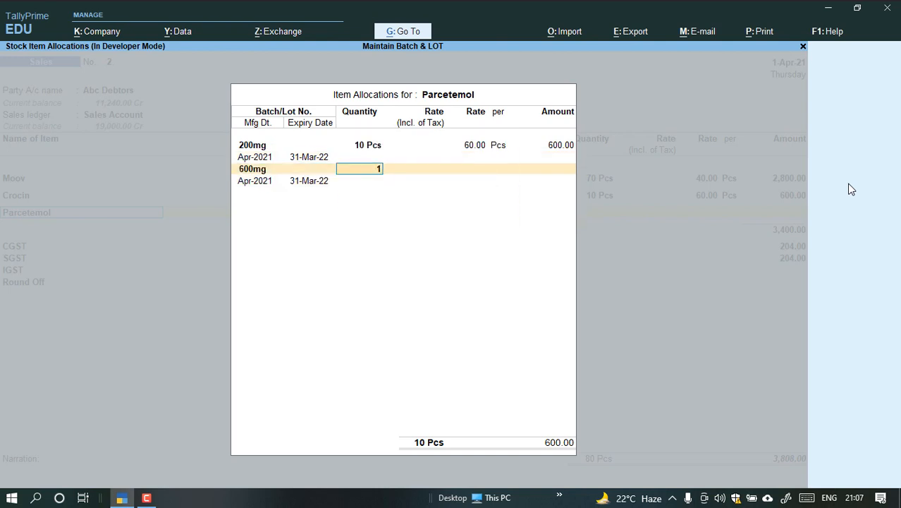
text(9)
key(Return)
key(Return)
key(Return)
key(Return)
key(Return)
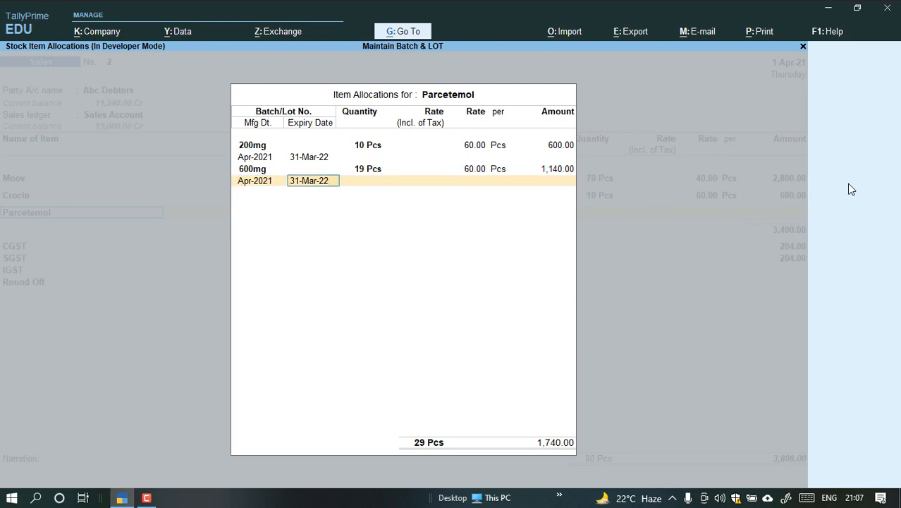
key(Return)
key(Return)
key(Return)
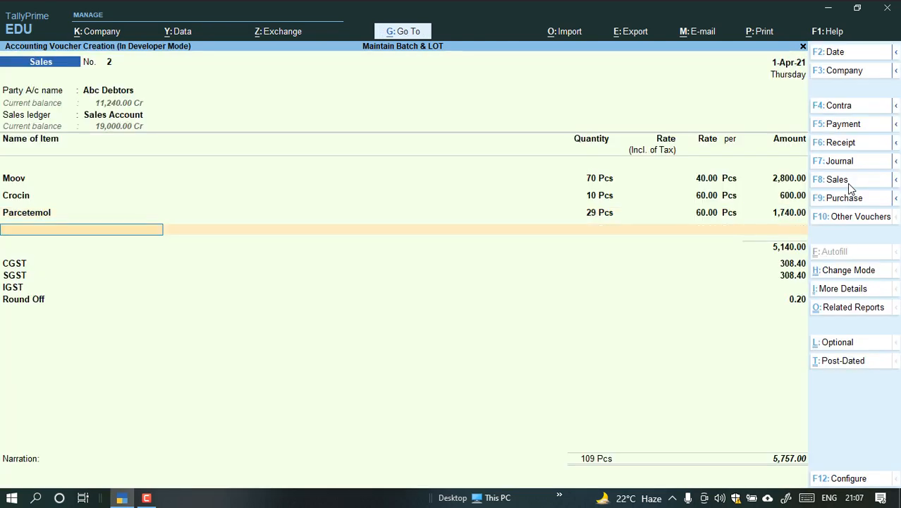
Set Show Item-wise GST details to No in the print configuration of the sales invoice.
key(ctrl)
key(ctrl+p)
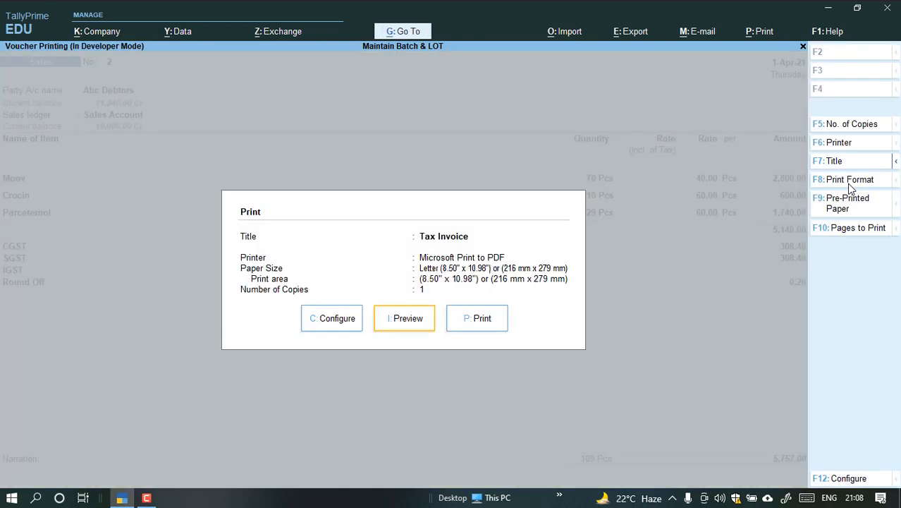
key(c)
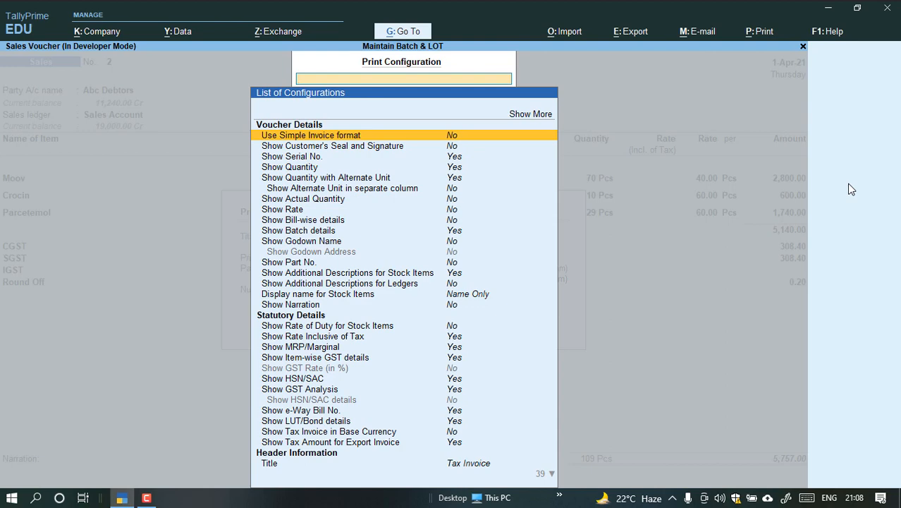
text(Gst)
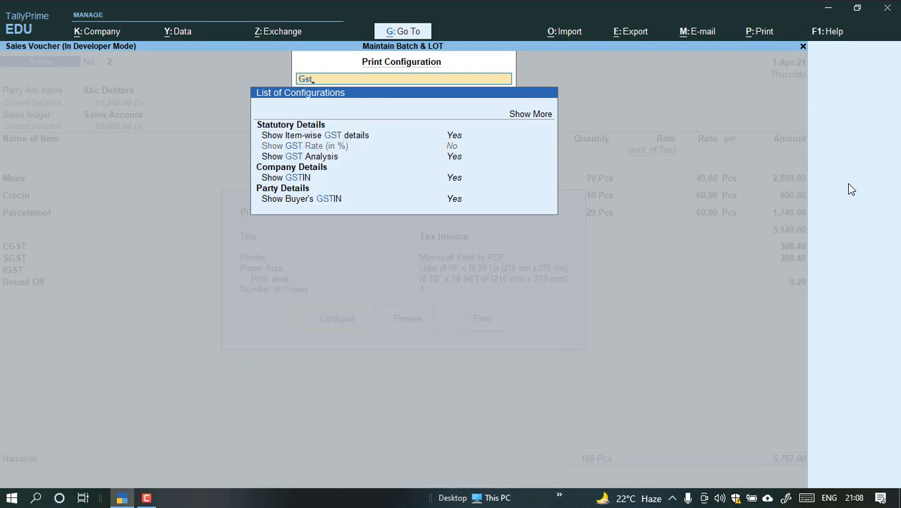
key(Down)
key(BackSpace)
key(BackSpace)
key(BackSpace)
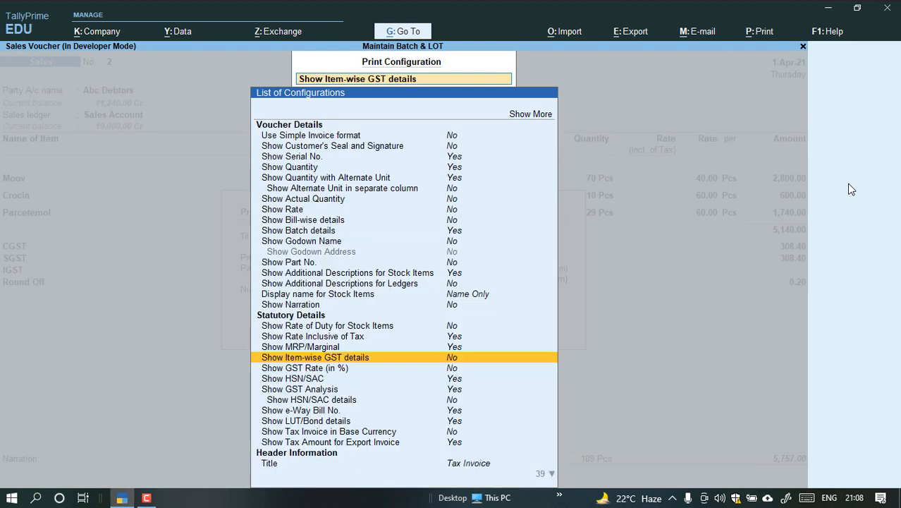
Check the Show Batch details setting in the print configuration and return to the print options.
text(batch)
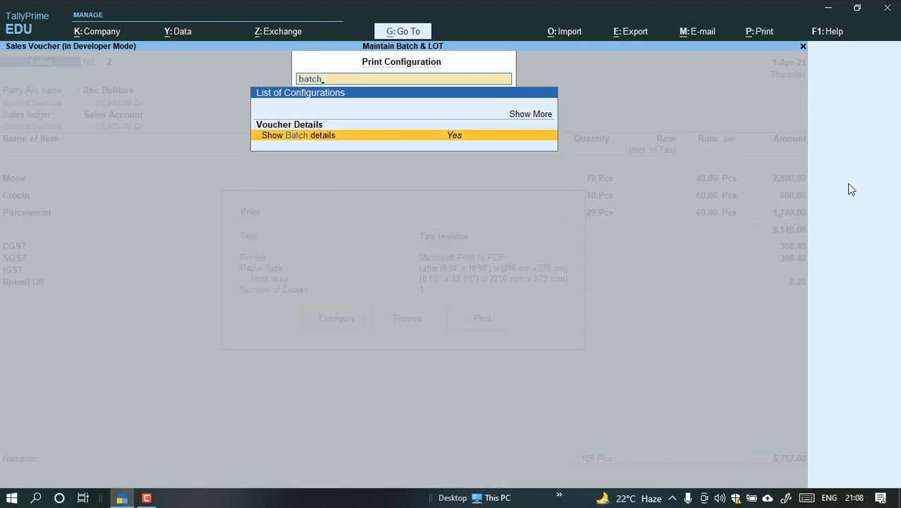
key(BackSpace)
key(BackSpace)
key(BackSpace)
key(BackSpace)
key(BackSpace)
key(Escape)
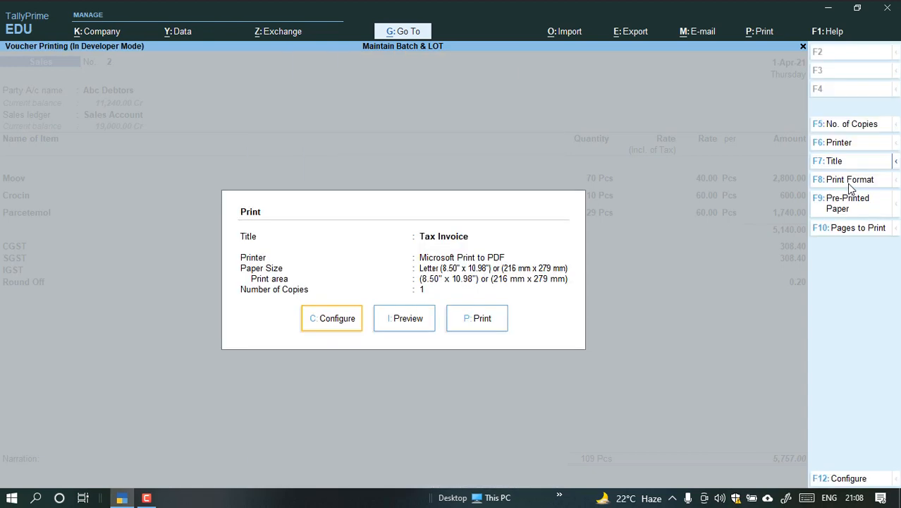
Preview the sale's tax invoice at enlarged size and examine the batch, manufacturing and expiry details of Moov and Crocin.
click(402, 318)
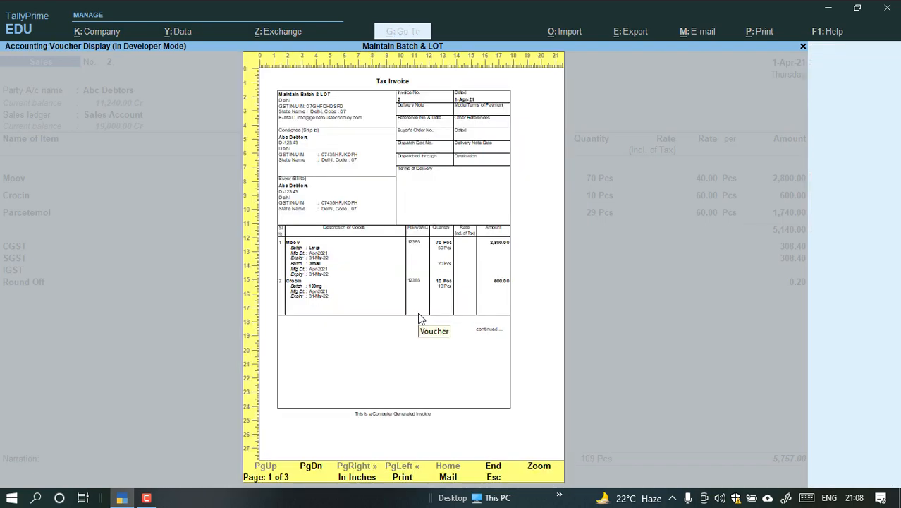
click(420, 319)
scroll(465, 275, down, 2)
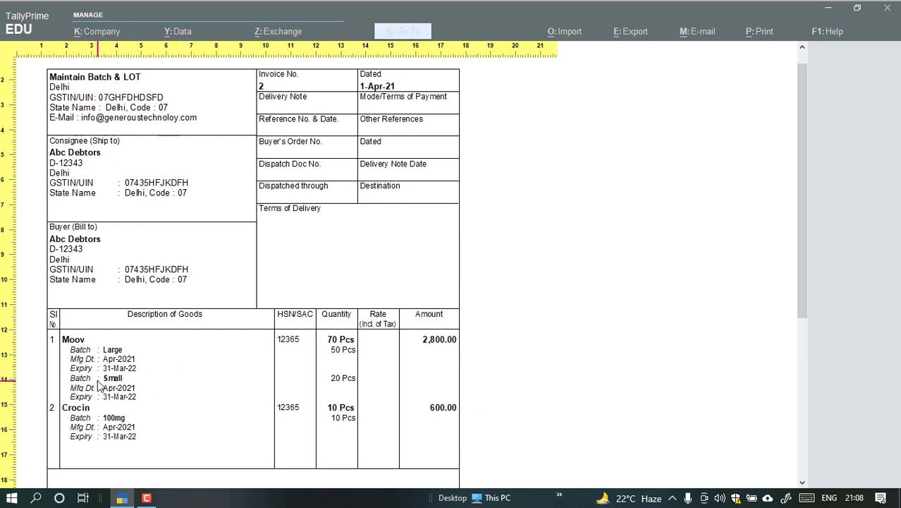
scroll(217, 357, up, 1)
scroll(217, 357, down, 2)
scroll(217, 360, up, 1)
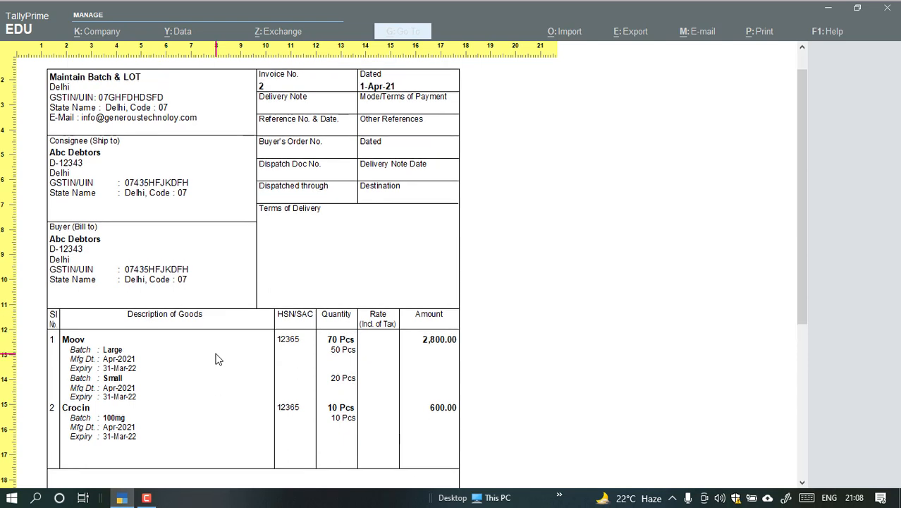
Close the invoice preview and quit Sales voucher entry to the Gateway of Tally.
key(Escape)
key(Escape)
key(Escape)
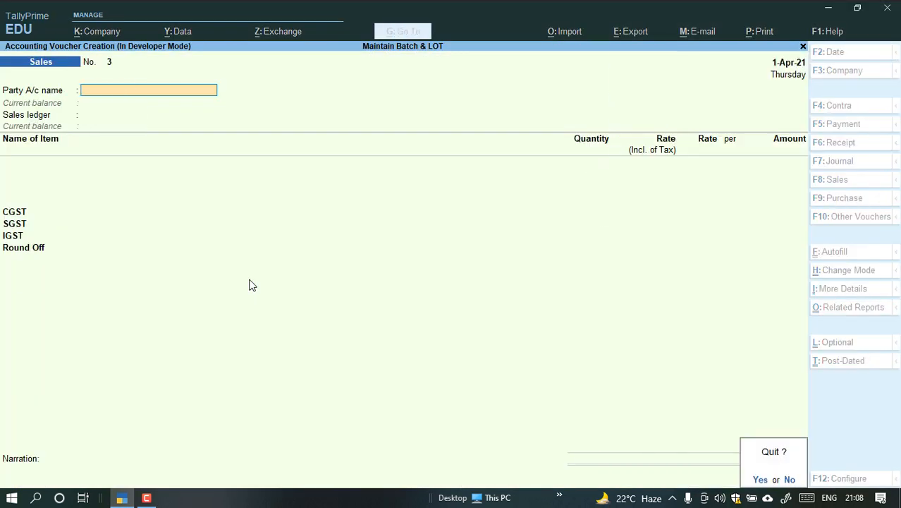
key(y)
Open the Inventory Books reports from the additional reports of the company.
key(d)
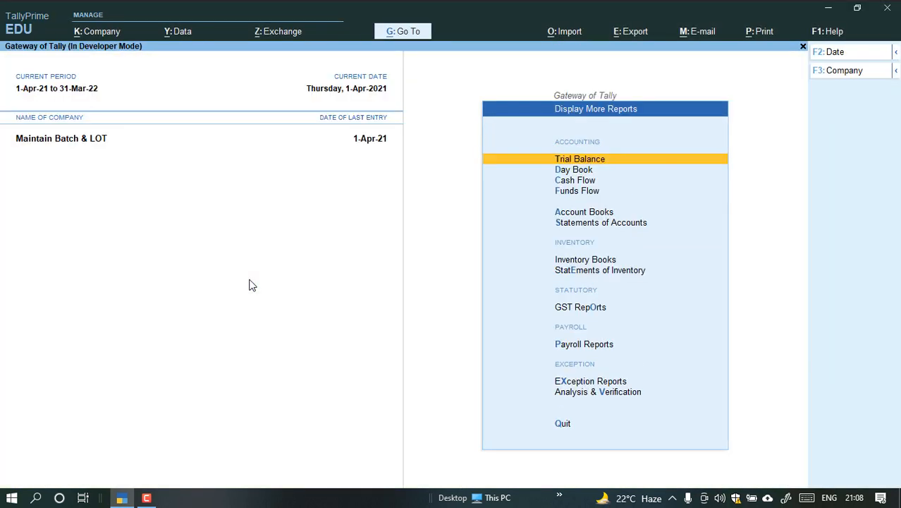
key(Down)
key(Down)
key(Down)
key(Down)
key(Down)
key(Down)
key(Down)
key(Up)
key(Return)
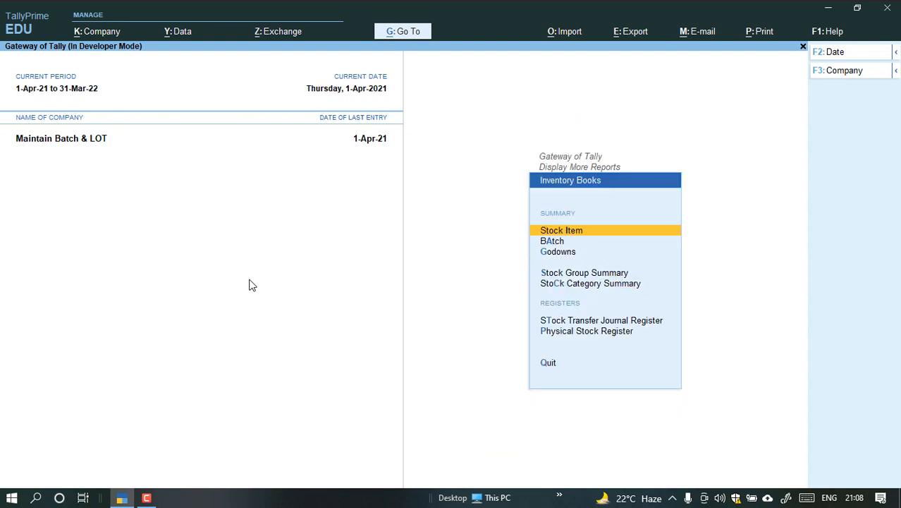
Start the Batch summary report and choose Parcetemol as the item.
key(Down)
key(Return)
key(Down)
key(Down)
key(Down)
key(Down)
key(Down)
key(Down)
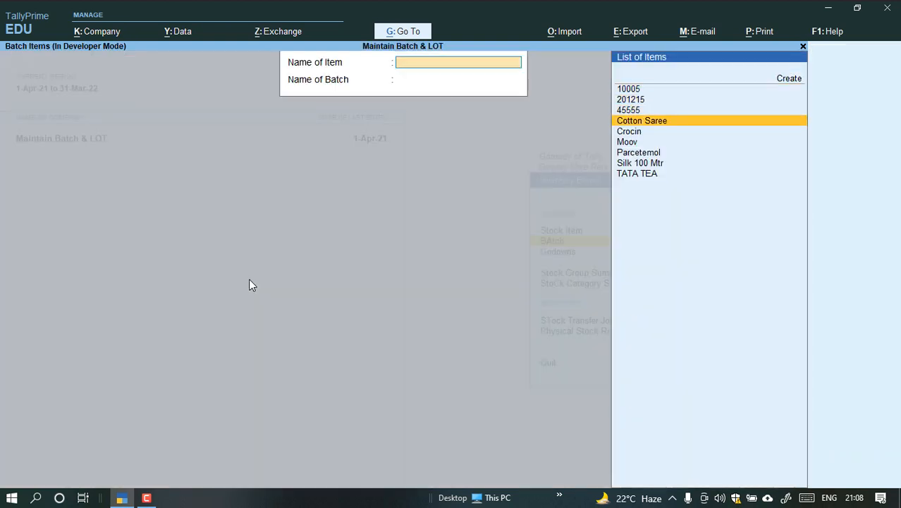
key(Return)
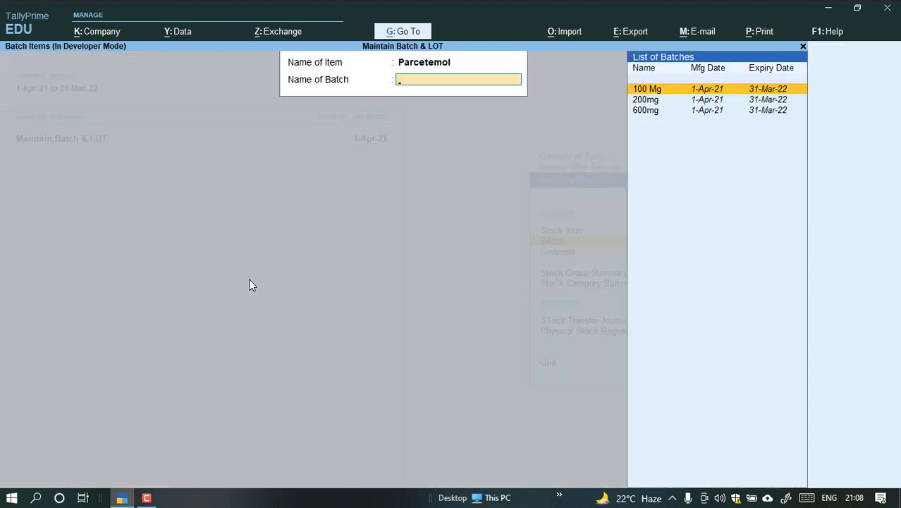
Look through Parcetemol's batches, examine the inward, outward and closing quantities of batch 200mg, and return to the batch selection.
key(Down)
key(Down)
key(Up)
key(Up)
key(Up)
key(Up)
key(Up)
key(Down)
key(Down)
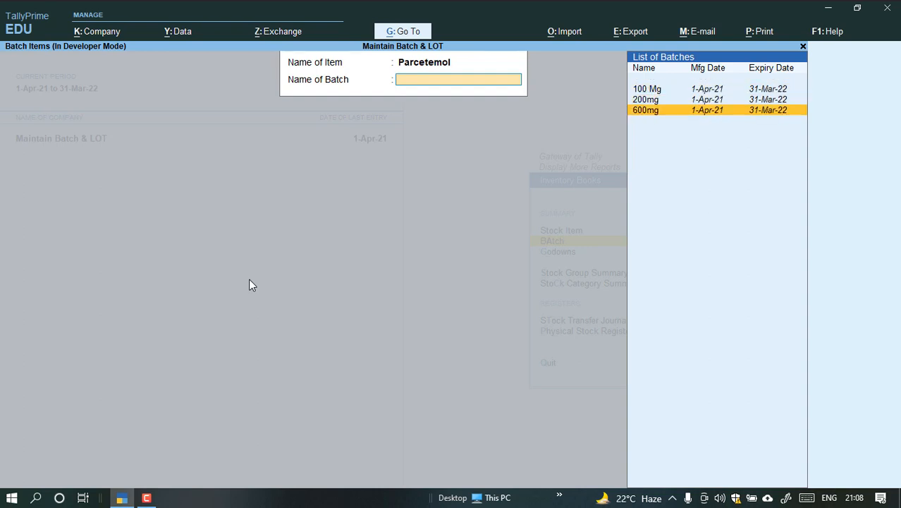
key(Up)
key(Up)
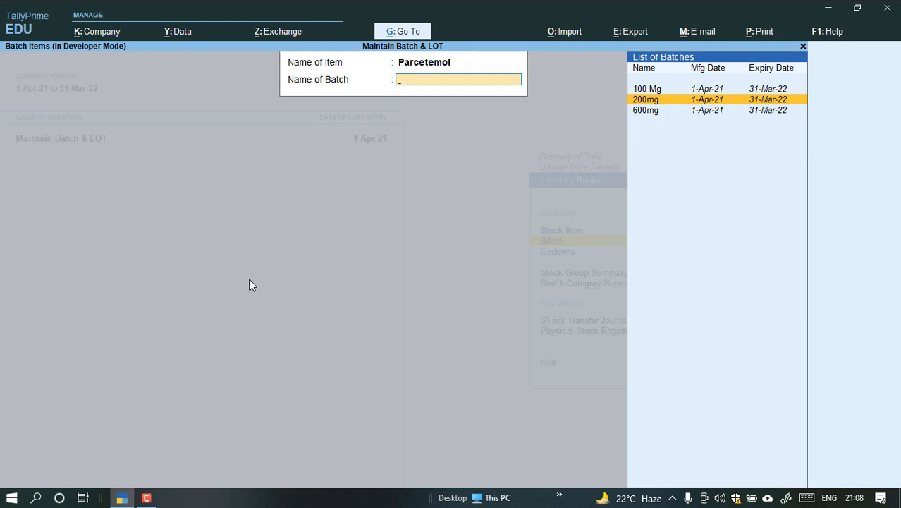
key(Down)
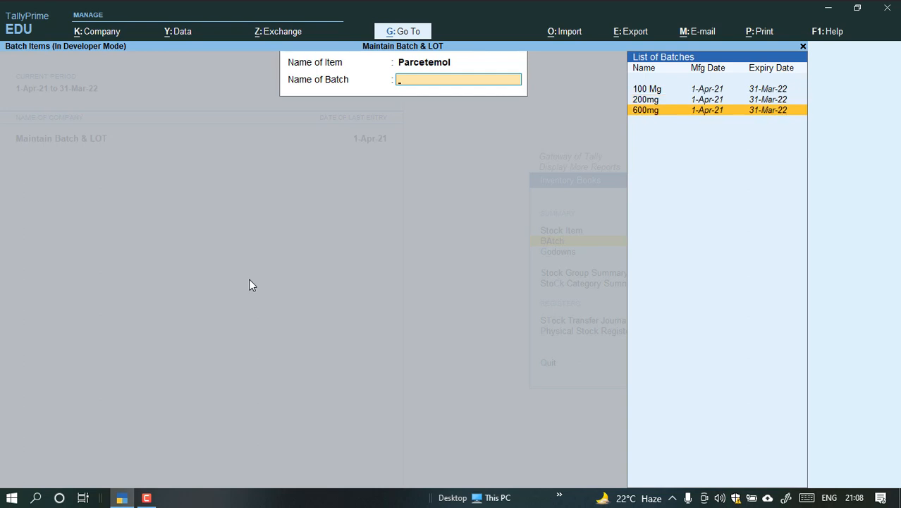
key(Up)
key(Up)
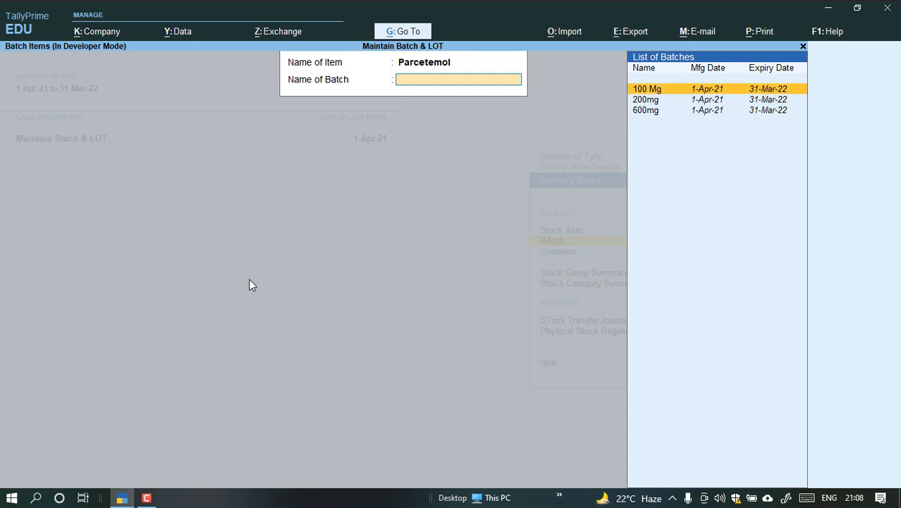
key(Down)
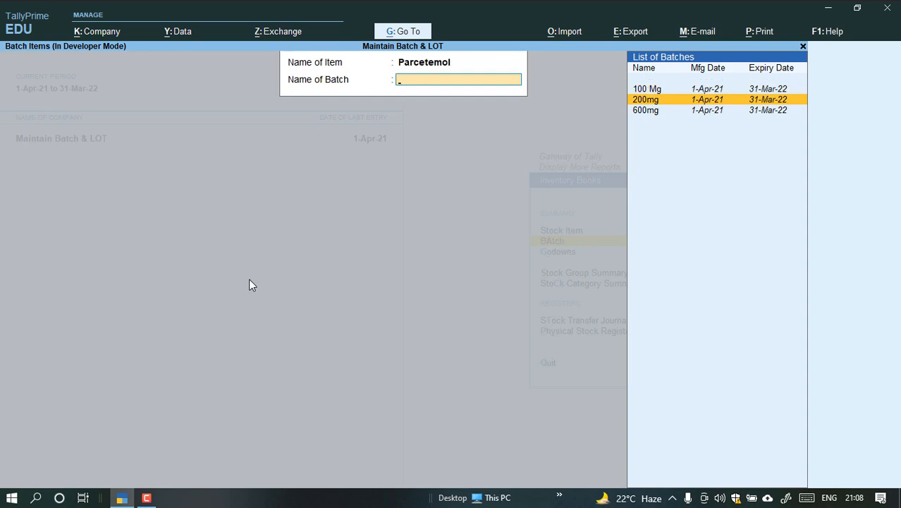
key(Return)
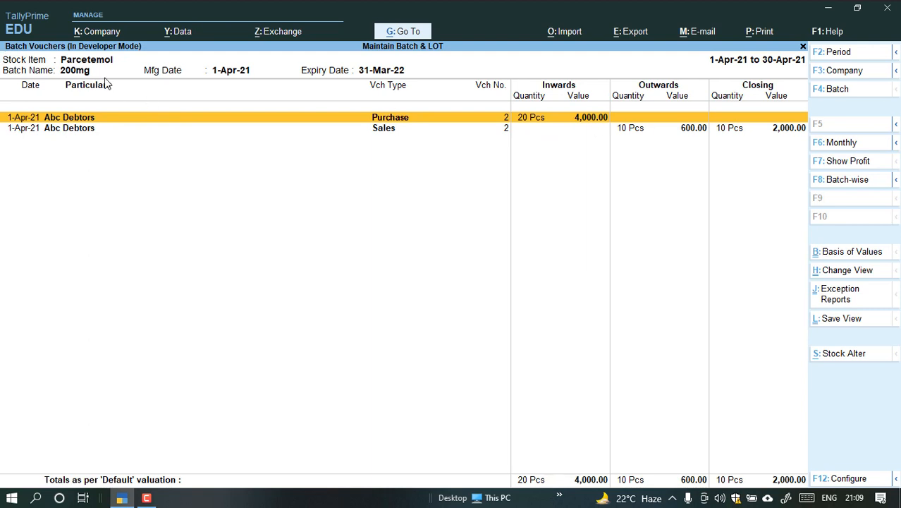
key(Escape)
Examine the purchase and sales vouchers of Parcetemol batch 600mg and return to the batch selection.
key(Down)
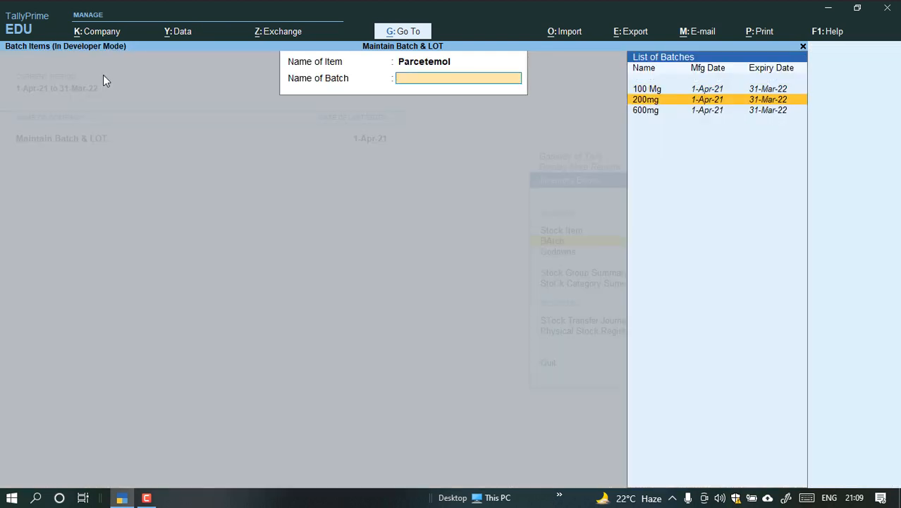
key(Down)
key(Return)
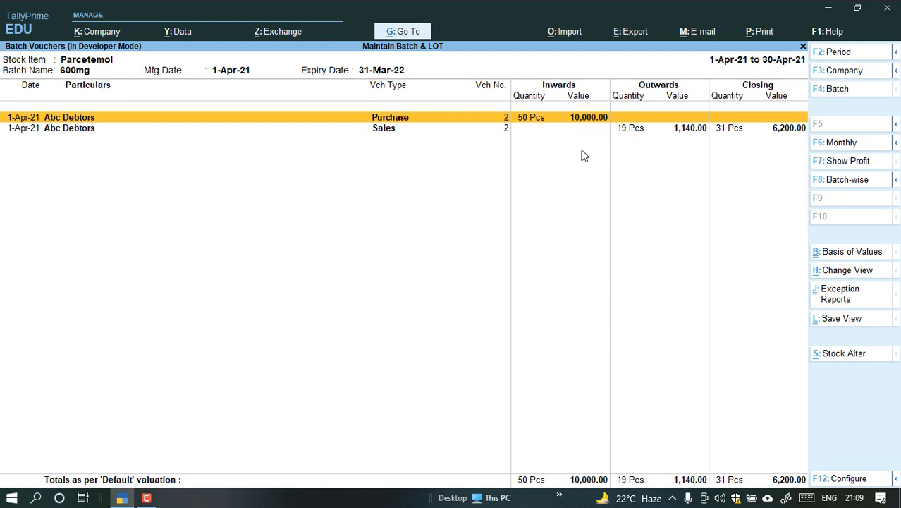
key(Escape)
Review the vouchers of Parcetemol batch 200mg again and close the report.
key(Down)
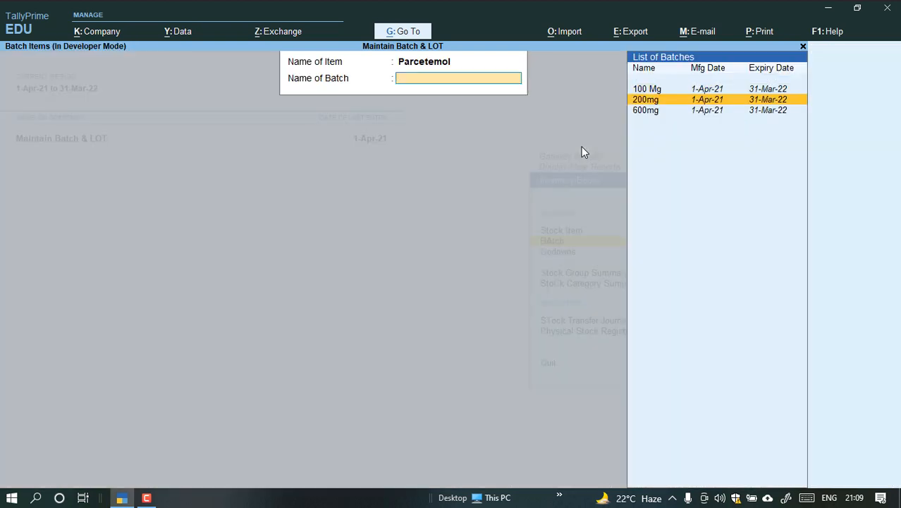
key(Return)
key(Down)
key(Up)
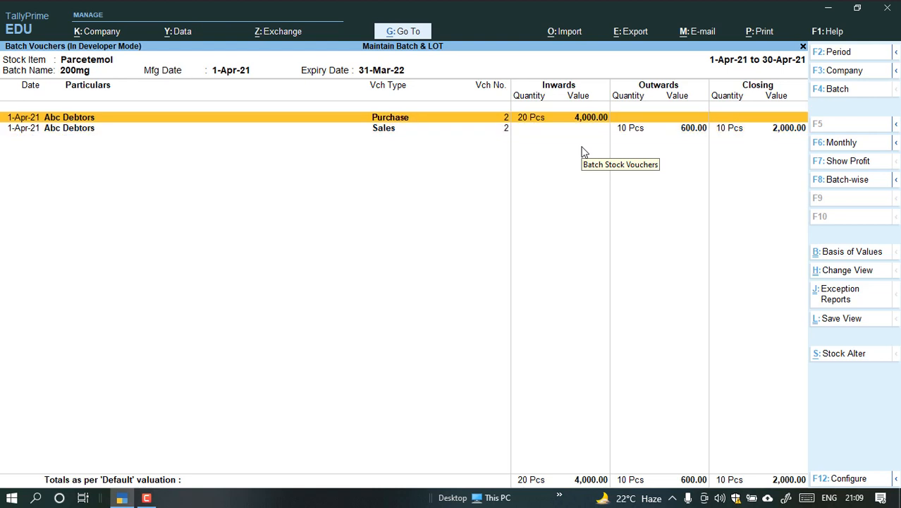
key(Escape)
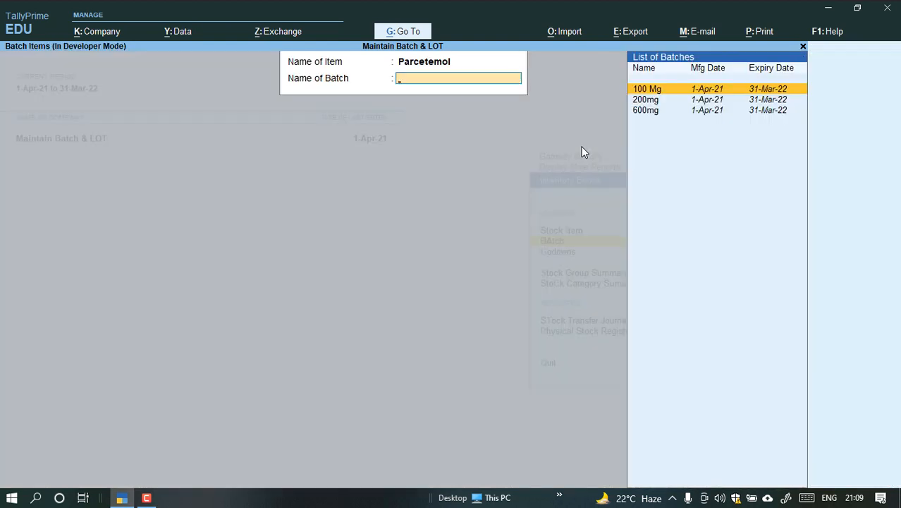
Reopen the voucher report of Parcetemol batch 600mg, check its stock movement and closing balance, and close it.
key(Down)
key(Down)
key(Return)
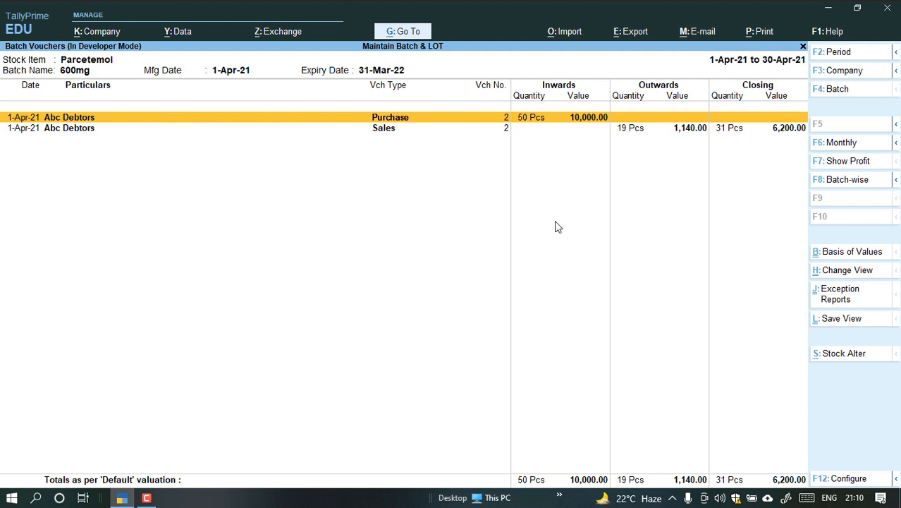
key(Escape)
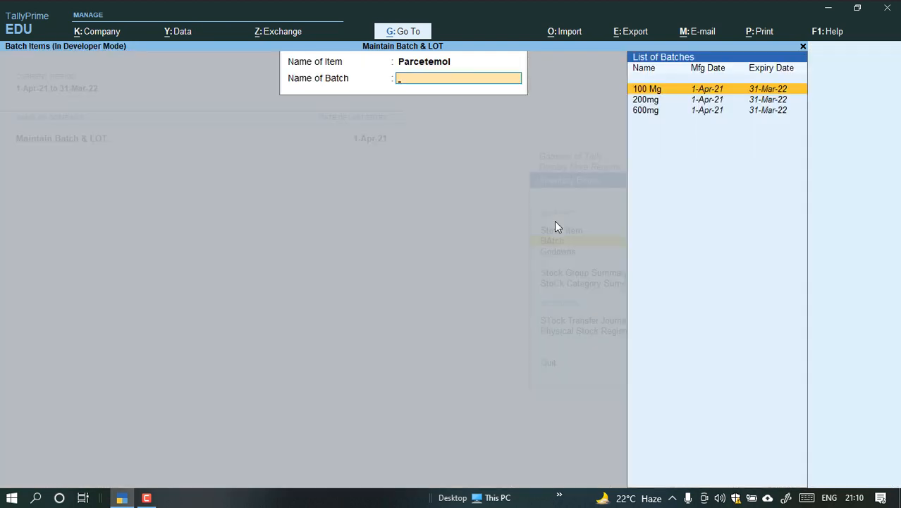
Restart the Batch report for Cotton Saree and examine the purchase and sales vouchers of batch 100.
key(Escape)
key(Return)
key(Down)
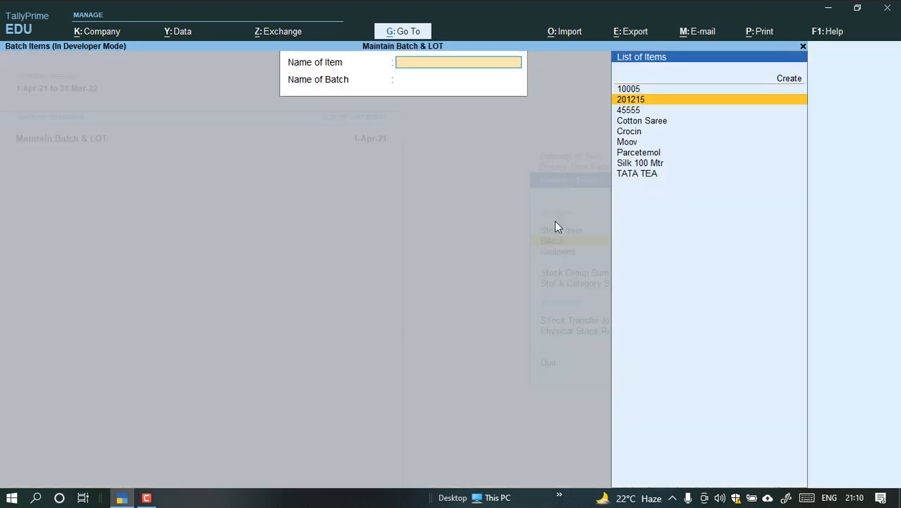
key(Down)
key(Down)
key(Down)
key(Up)
key(Return)
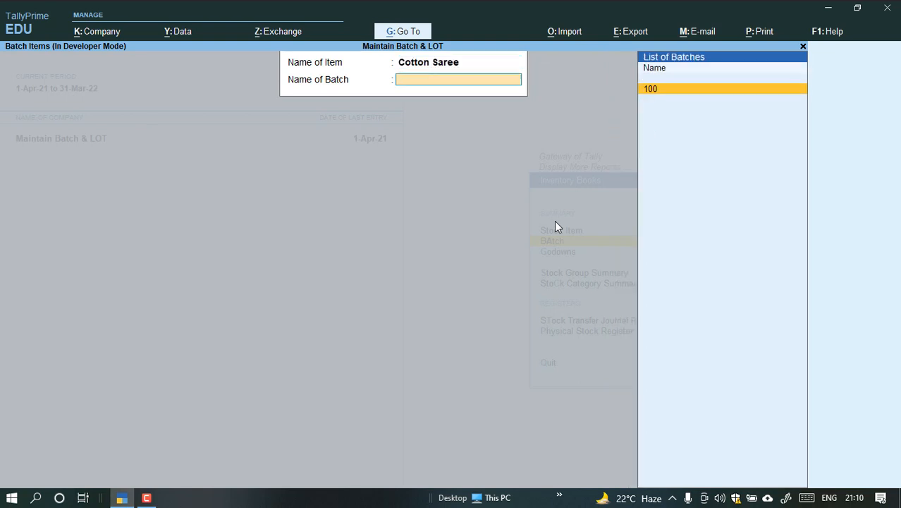
key(Return)
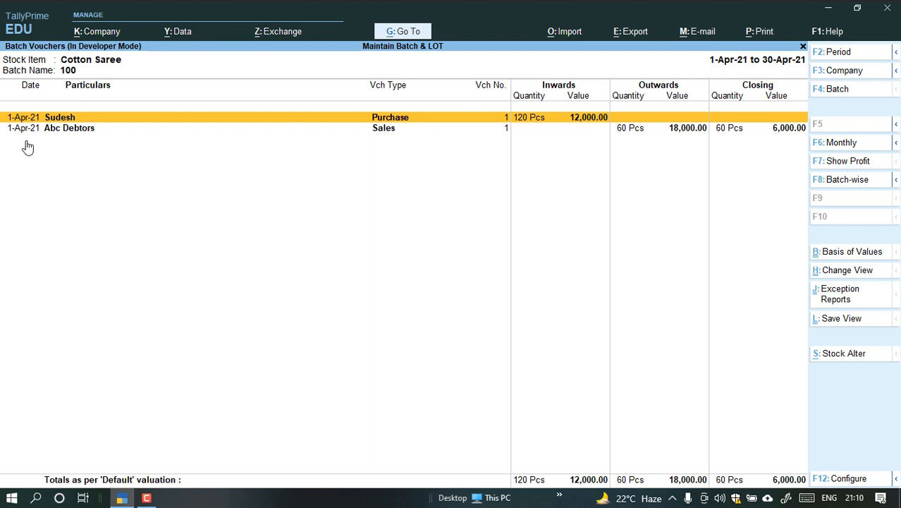
click(150, 498)
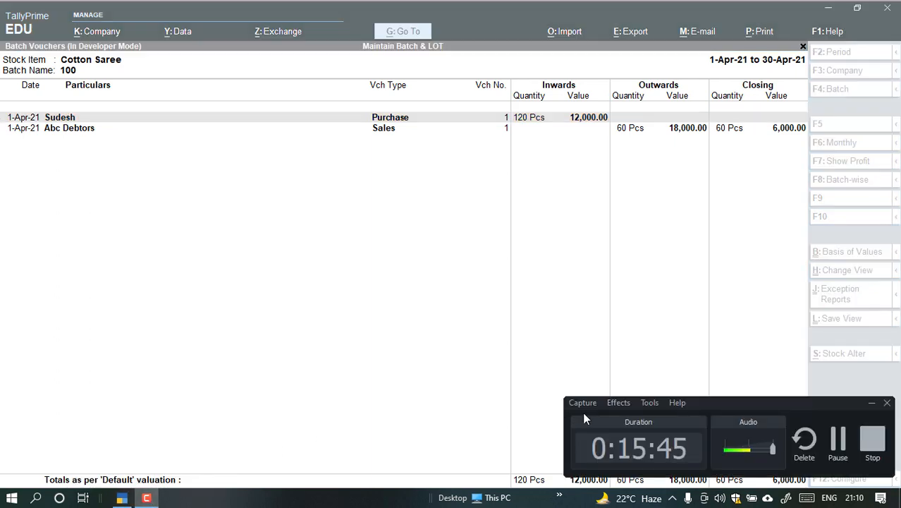